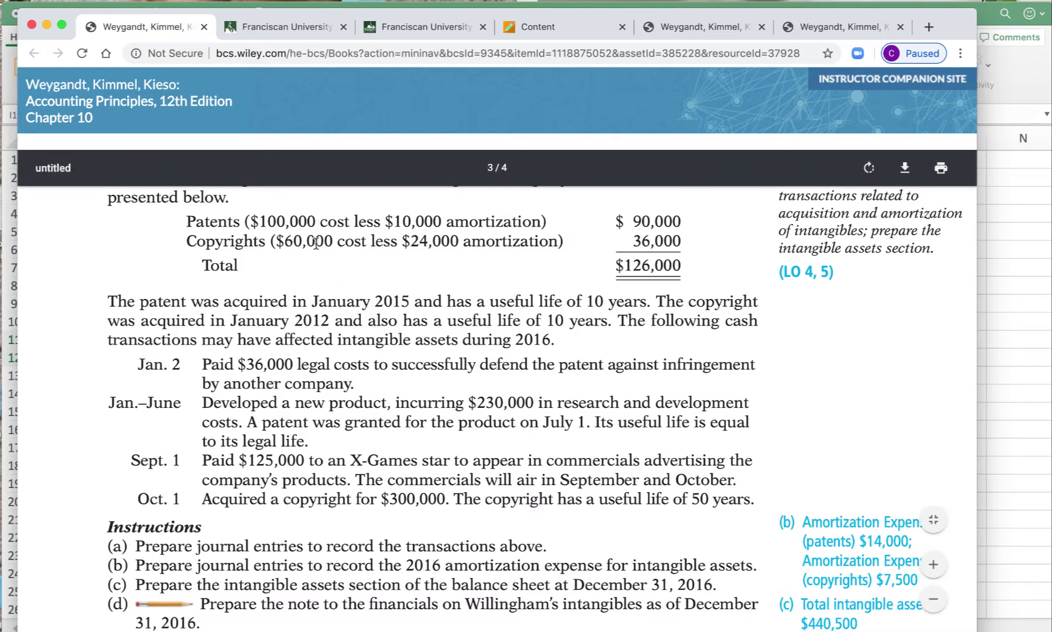
# Clear the old journal entries from A1:G18 on Sheet3
pyautogui.scroll(2, 345, 392)
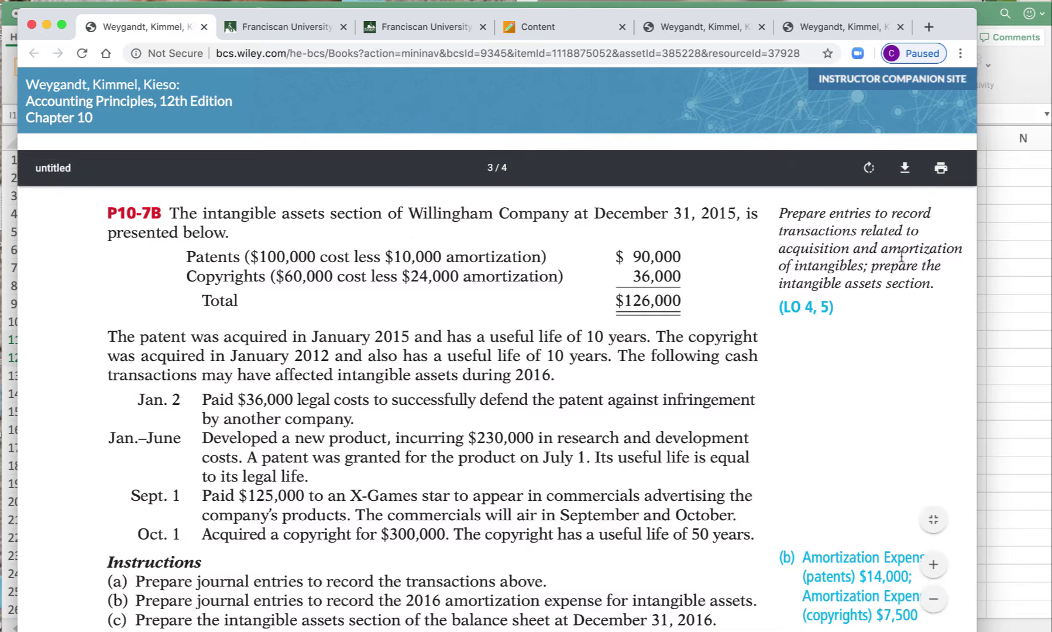
pyautogui.scroll(1, 937, 246)
pyautogui.click(1013, 231)
pyautogui.scroll(2, 454, 298)
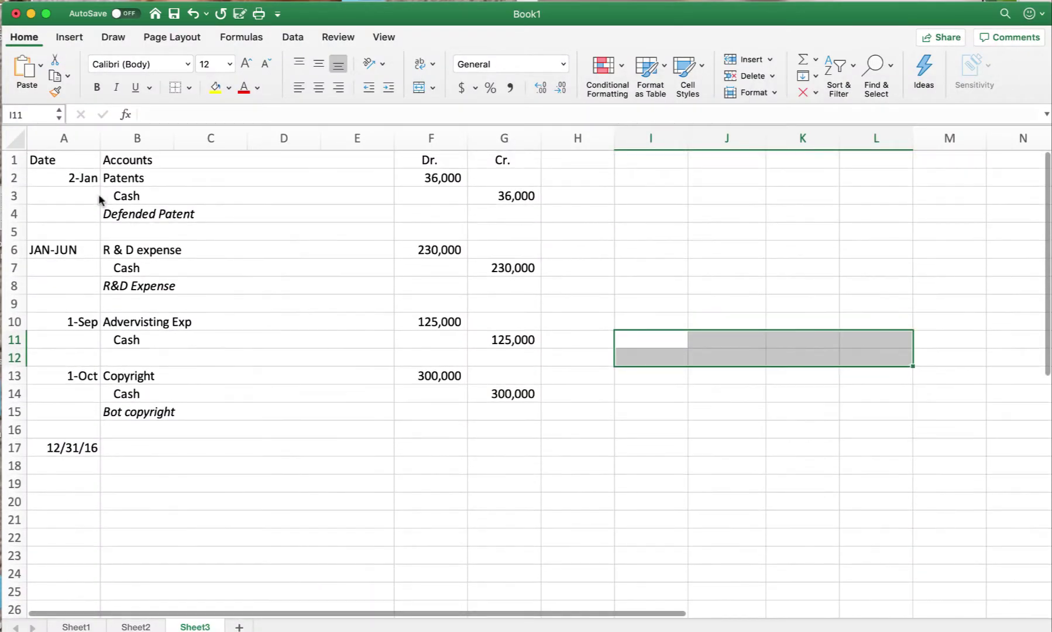
pyautogui.click(45, 159)
pyautogui.moveTo(45, 159)
pyautogui.mouseDown()
pyautogui.moveTo(308, 205)
pyautogui.moveTo(514, 380)
pyautogui.moveTo(522, 423)
pyautogui.moveTo(509, 464)
pyautogui.mouseUp()
pyautogui.press('Delete')
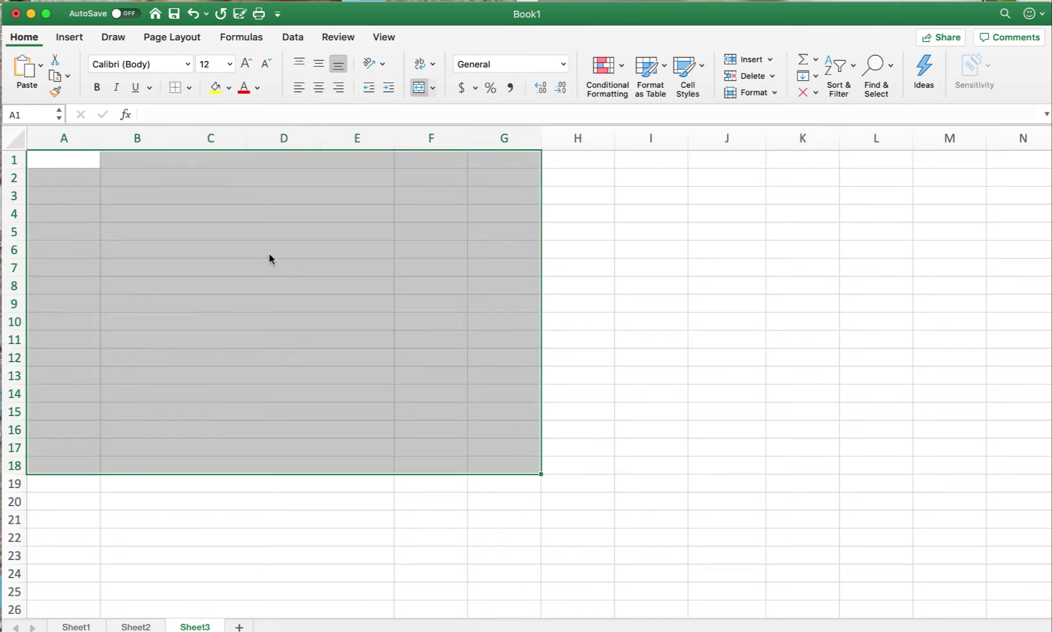
# Delete columns A through E to remove the leftover merged cells
pyautogui.click(269, 254)
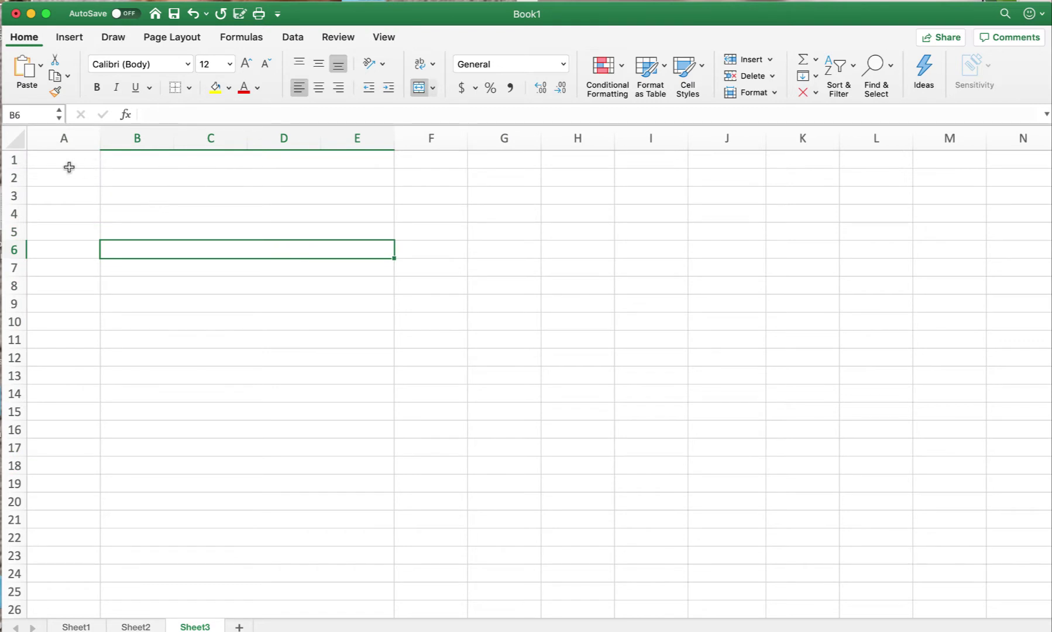
pyautogui.moveTo(76, 139); pyautogui.dragTo(359, 141)
pyautogui.rightClick(359, 141)
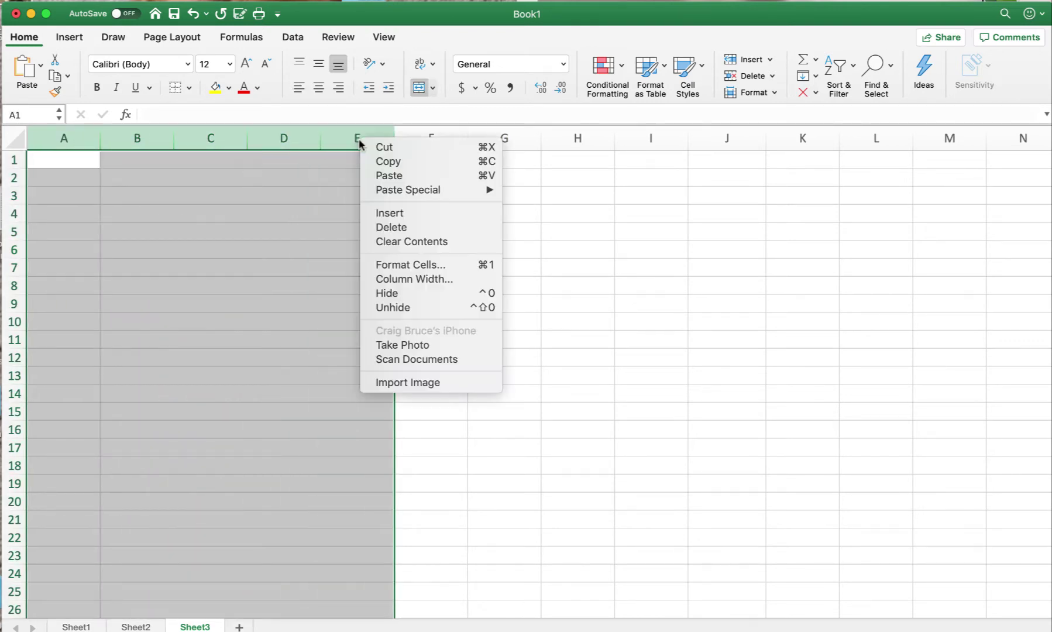
pyautogui.click(397, 227)
pyautogui.click(508, 246)
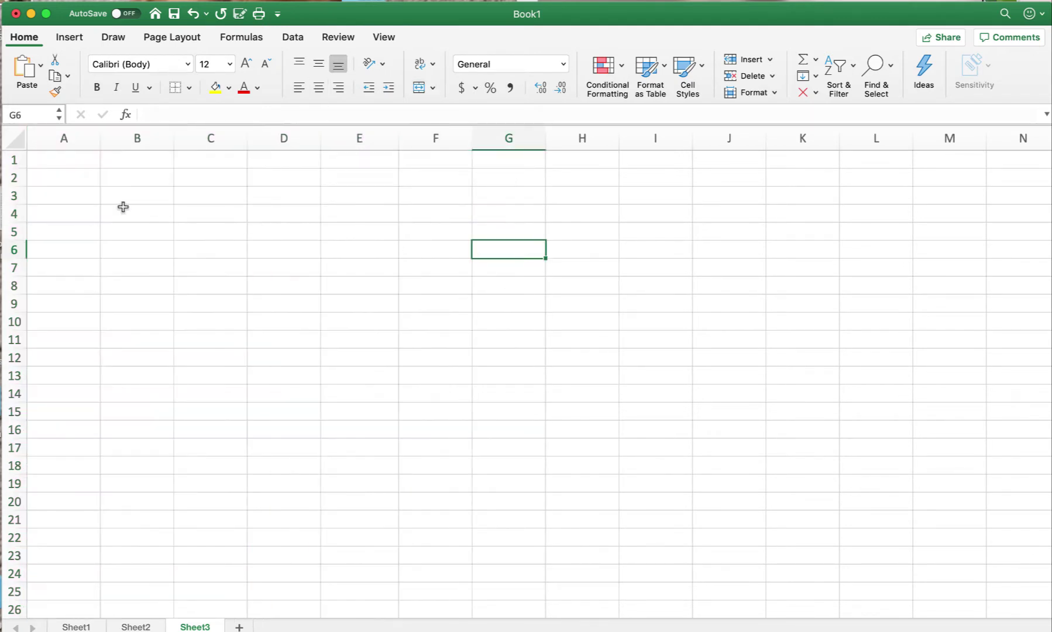
# Put 'Date' in A1, merge B1:E1 left-aligned, and fill that merged layout down to row 30
pyautogui.click(66, 166)
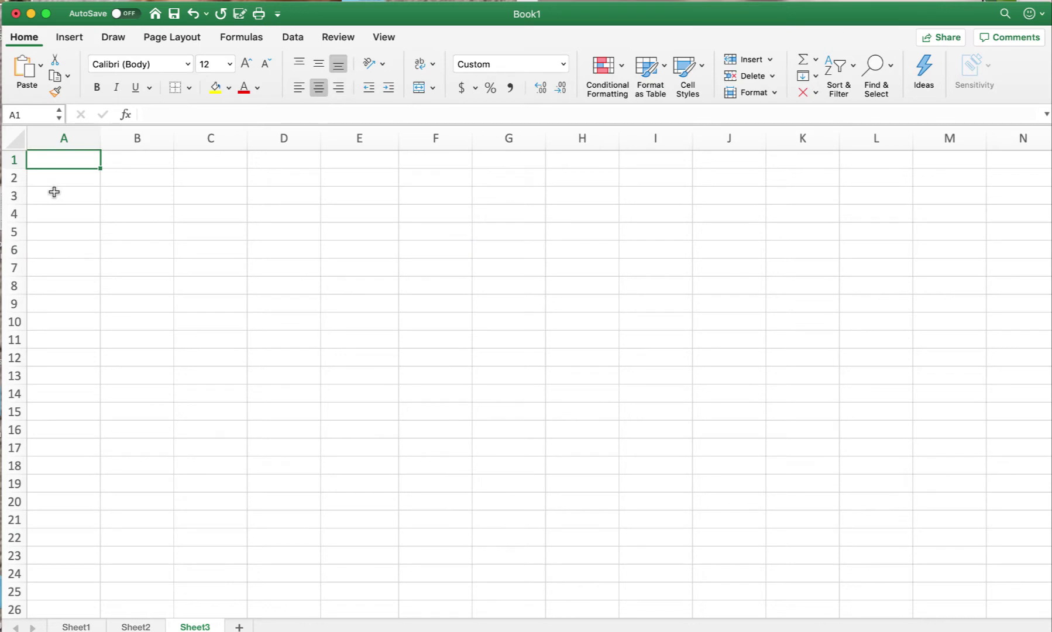
pyautogui.write('Date')
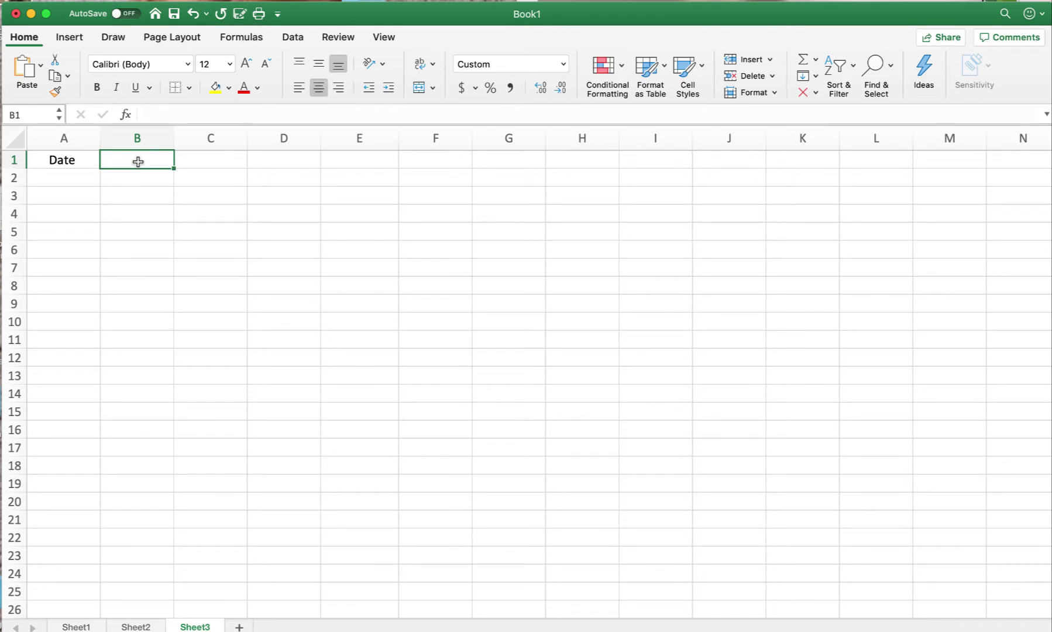
pyautogui.moveTo(138, 162); pyautogui.dragTo(336, 165)
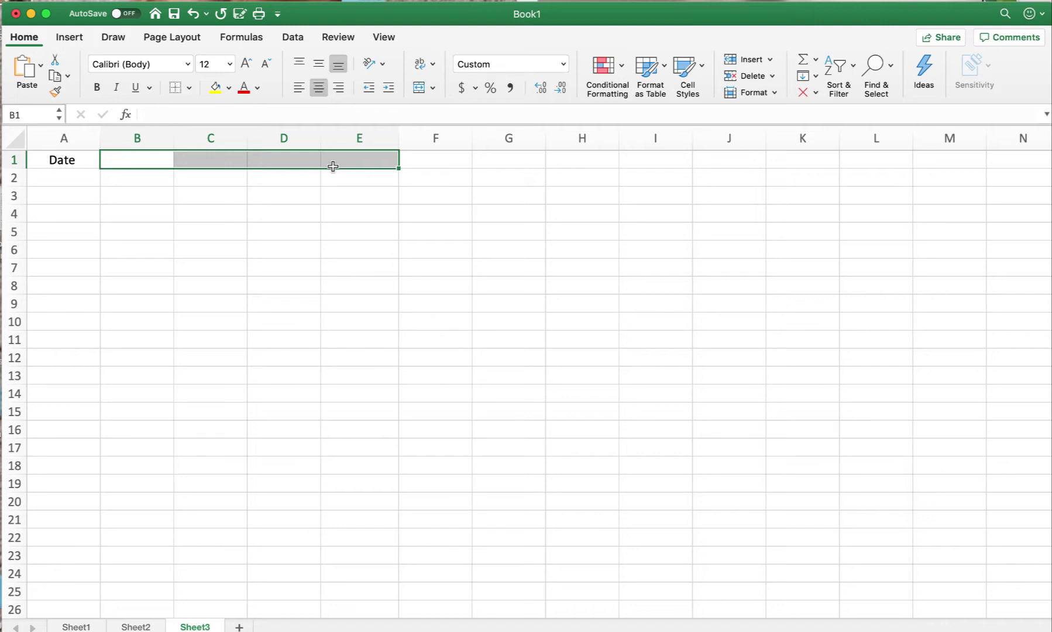
pyautogui.click(420, 88)
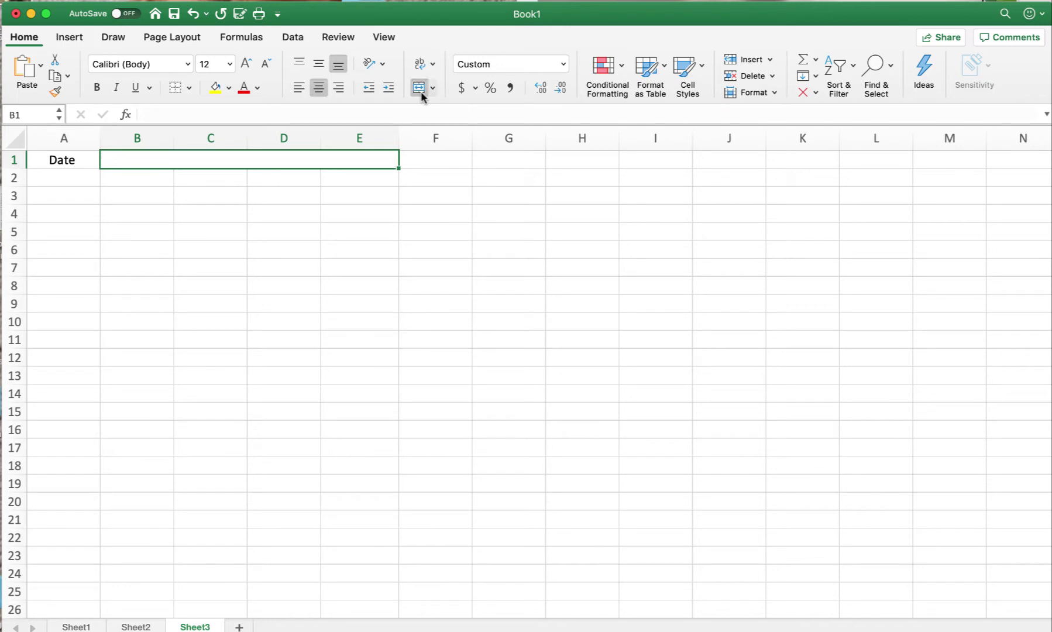
pyautogui.click(298, 87)
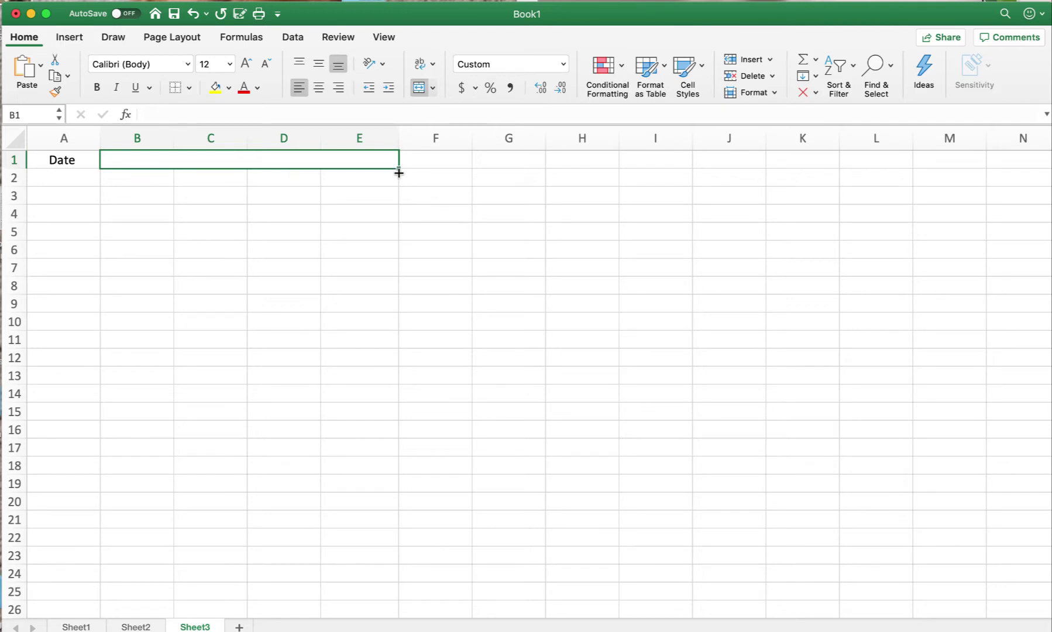
pyautogui.moveTo(398, 173); pyautogui.dragTo(392, 604)
# Enter the headers Account, Dr. and Cr. in B1, F1 and G1
pyautogui.scroll(-8, 316, 506)
pyautogui.scroll(10, 317, 510)
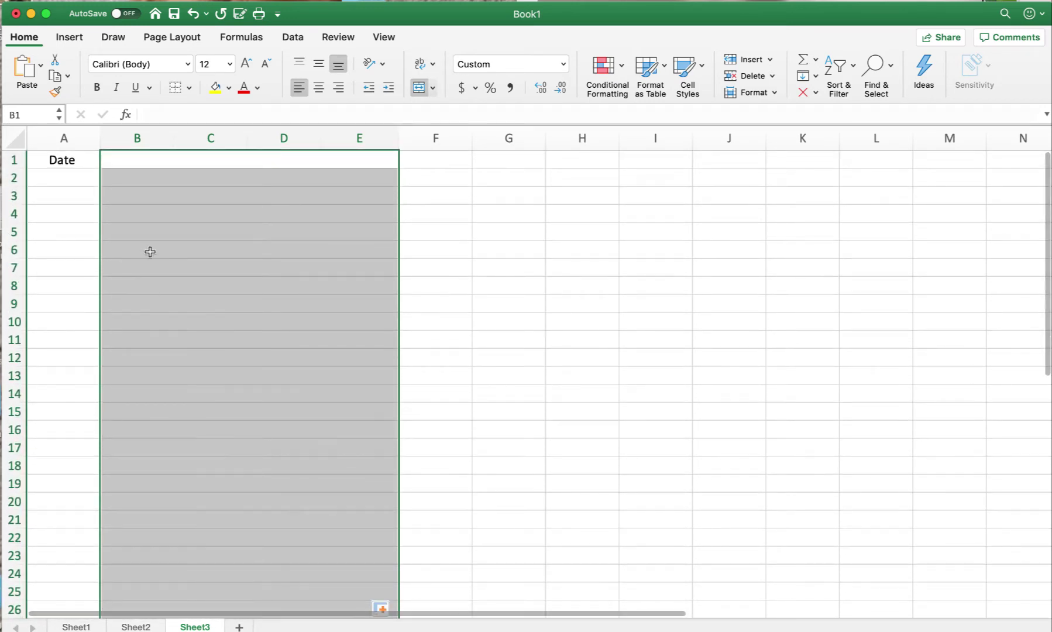
pyautogui.click(147, 217)
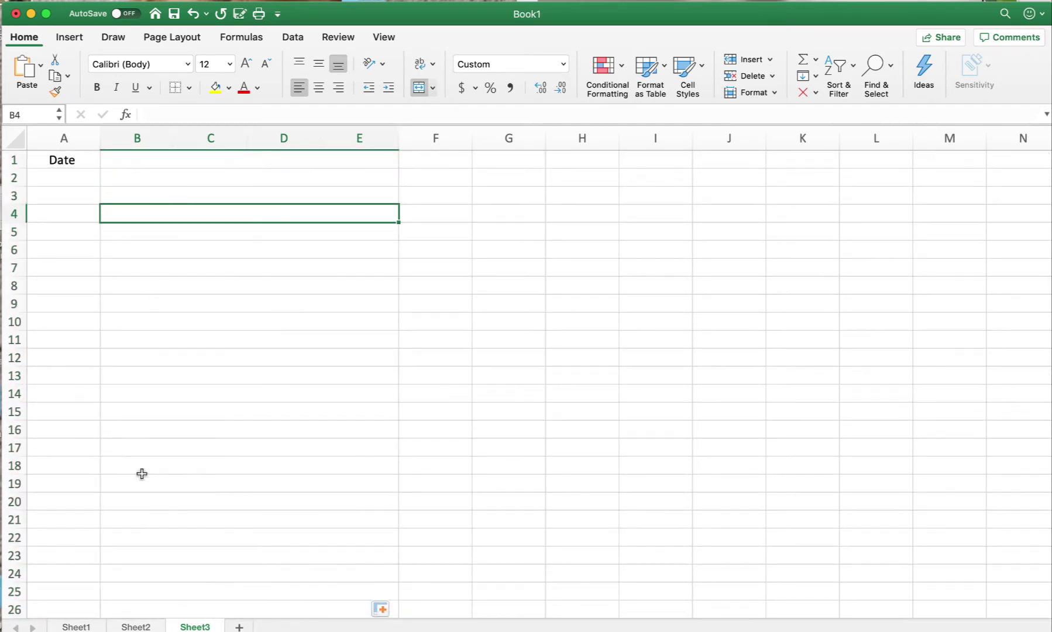
pyautogui.click(116, 375)
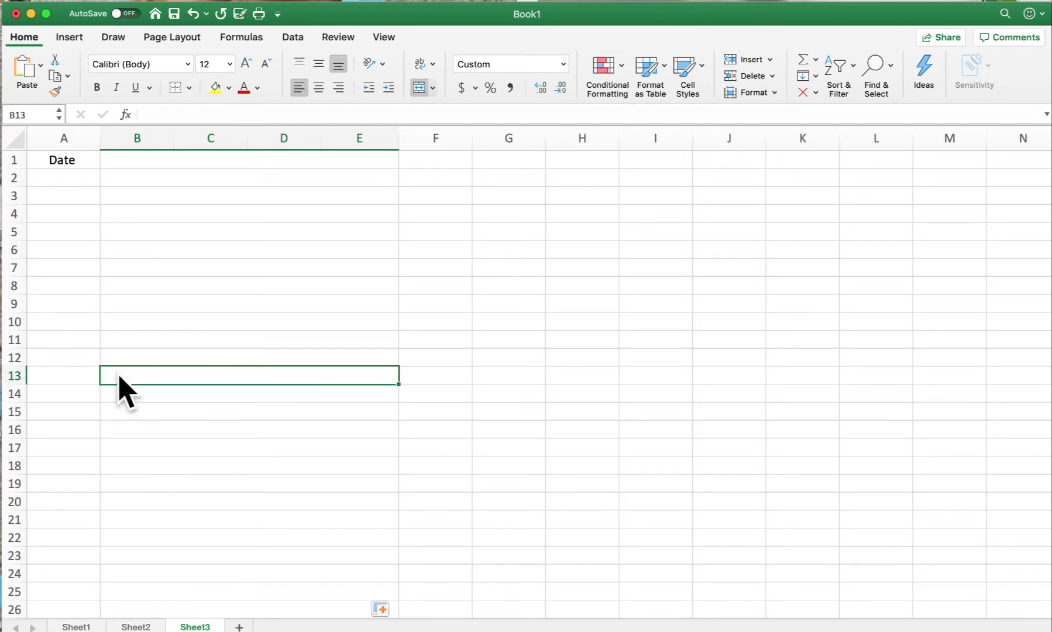
pyautogui.click(153, 338)
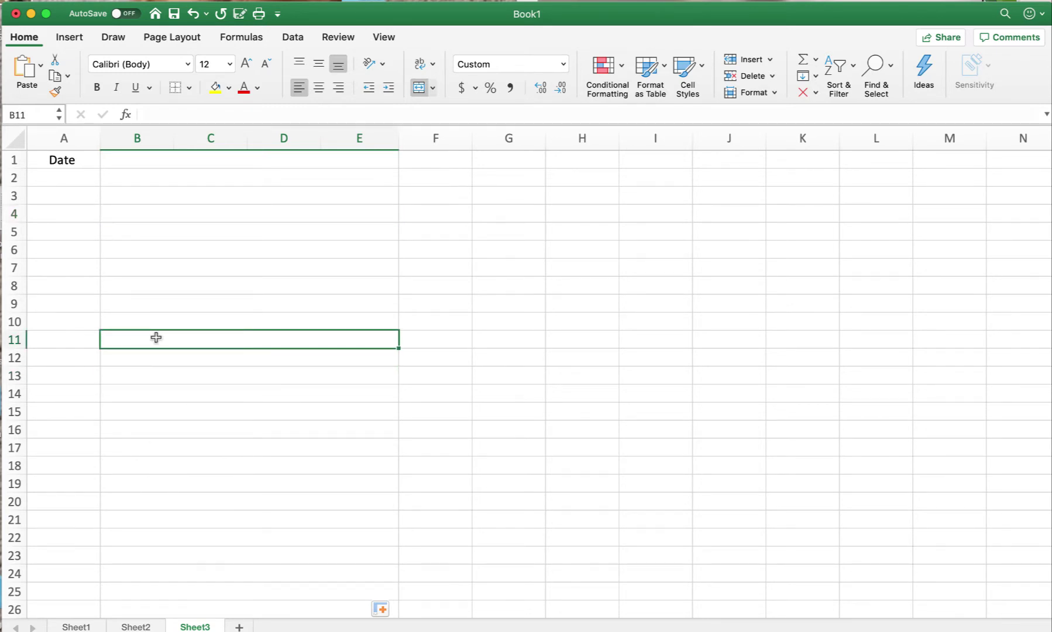
pyautogui.click(120, 164)
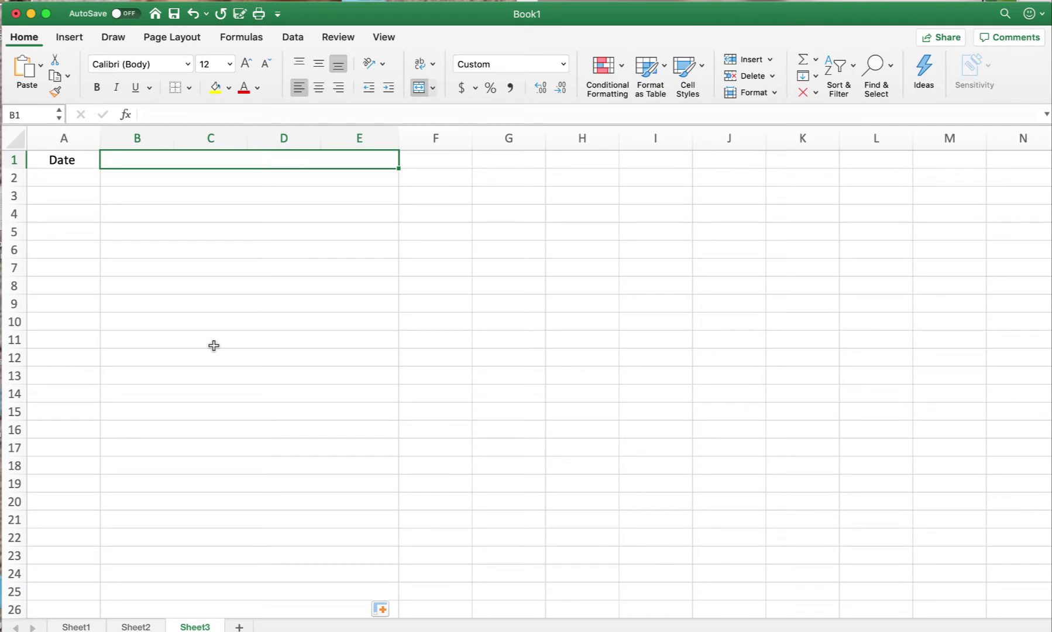
pyautogui.write('Account')
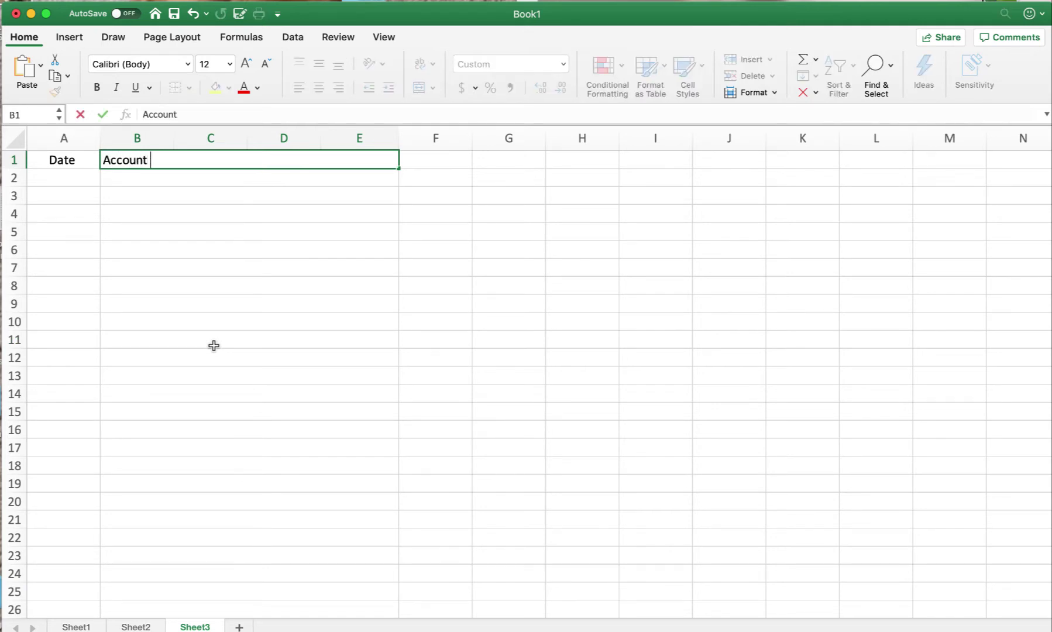
pyautogui.press('Tab')
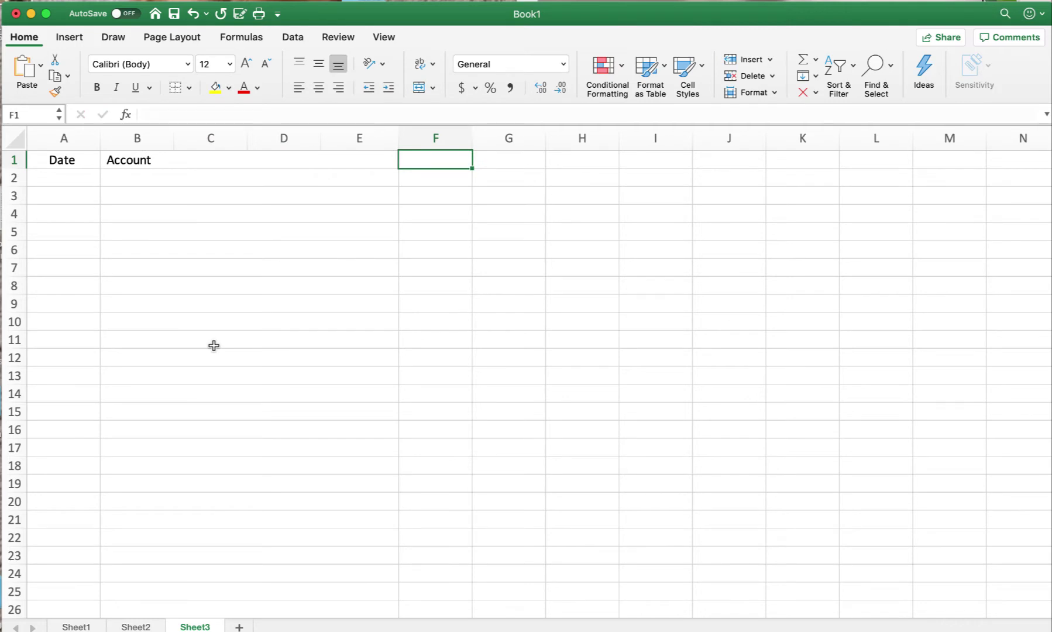
pyautogui.write('Dr.')
pyautogui.press('Tab')
pyautogui.write('Cr')
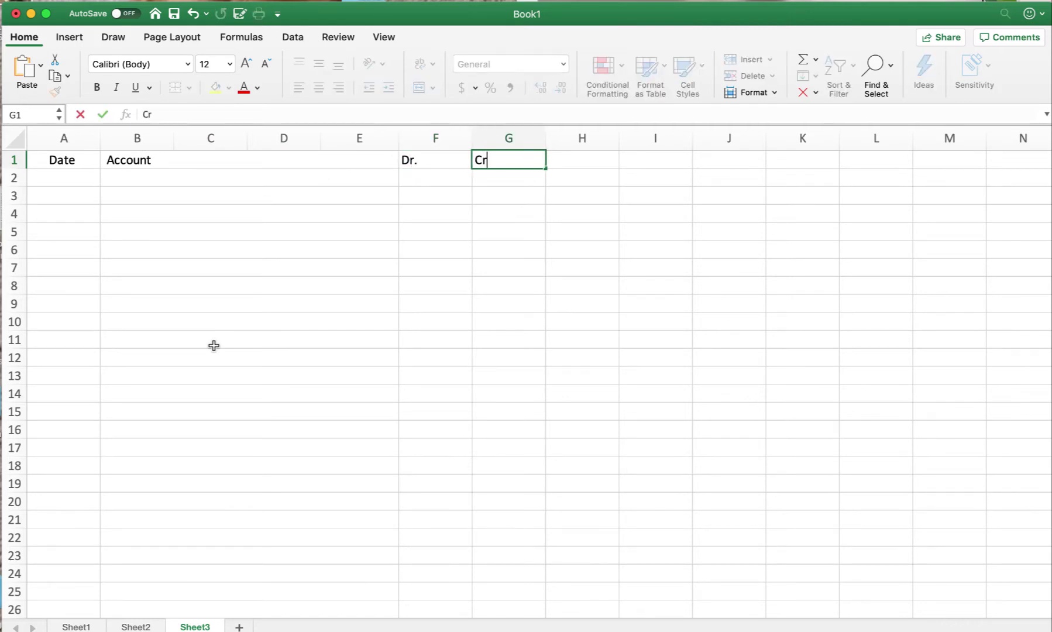
pyautogui.write('.')
pyautogui.press('Tab')
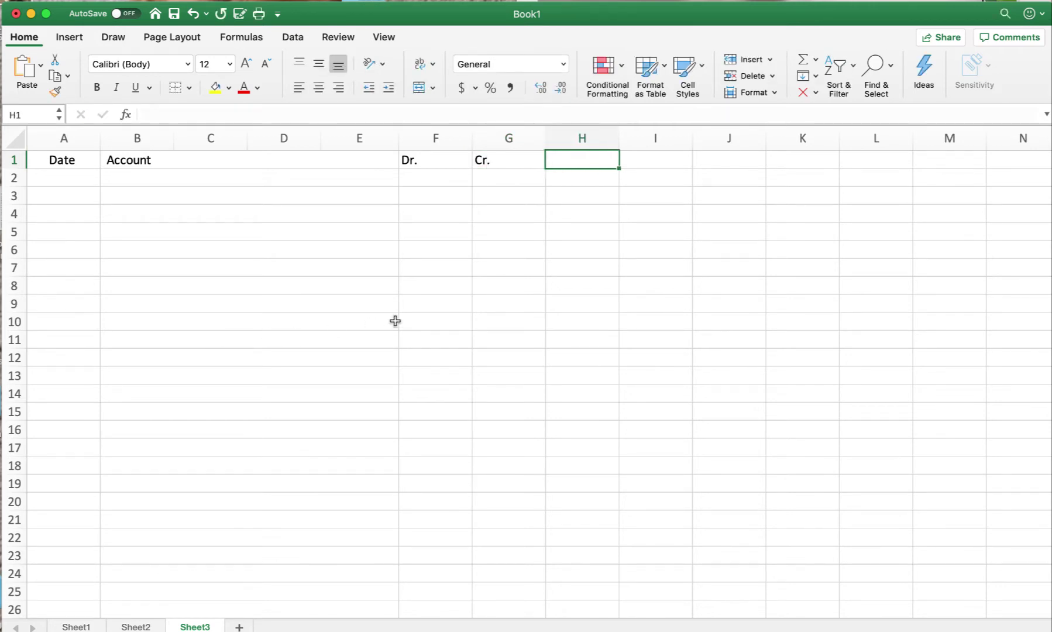
# Centre the Dr. and Cr. headers and format columns F–G as Comma Style with no decimals
pyautogui.moveTo(439, 161); pyautogui.dragTo(482, 160)
pyautogui.click(318, 88)
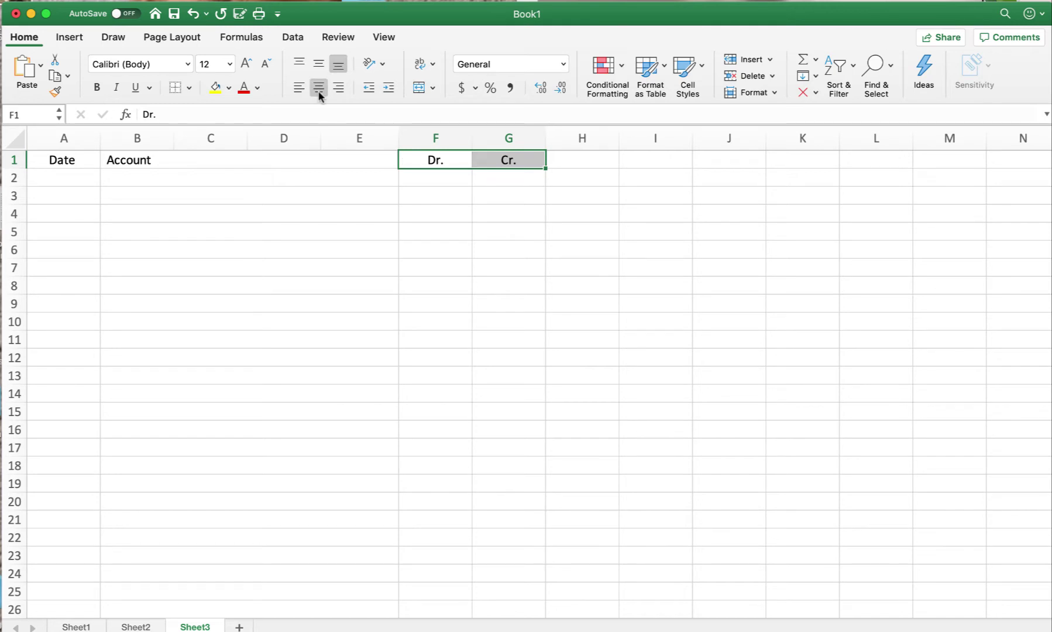
pyautogui.click(461, 210)
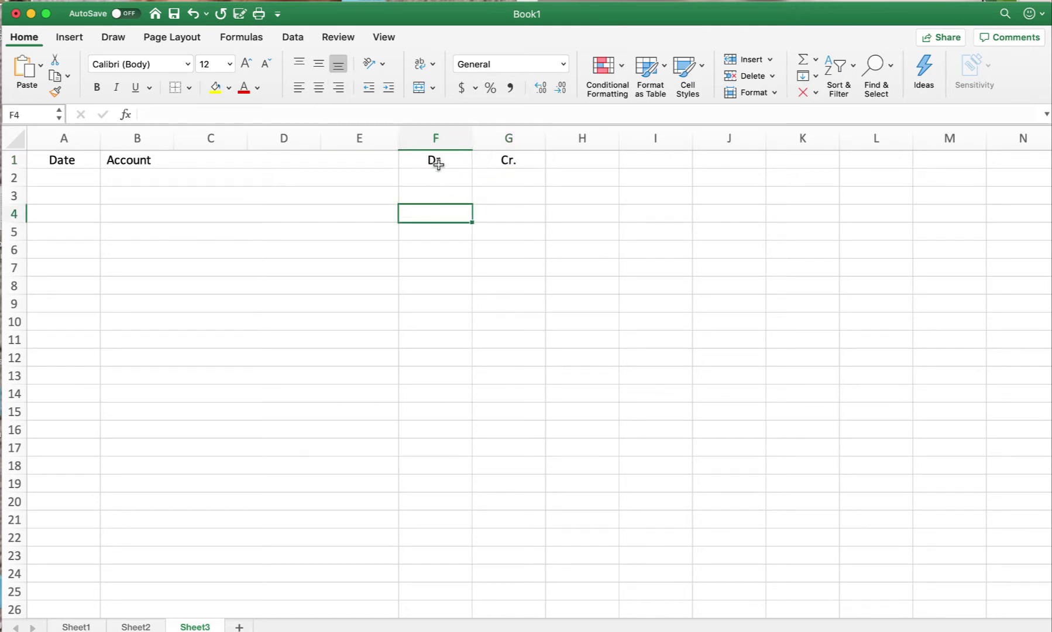
pyautogui.click(445, 132)
pyautogui.moveTo(445, 133); pyautogui.dragTo(504, 134)
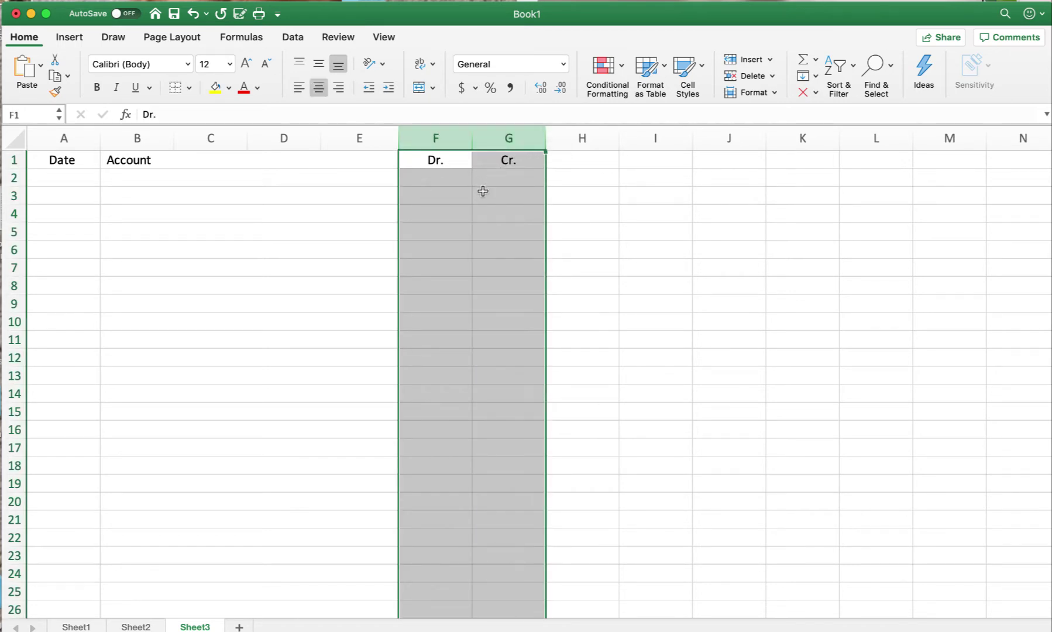
pyautogui.click(511, 88)
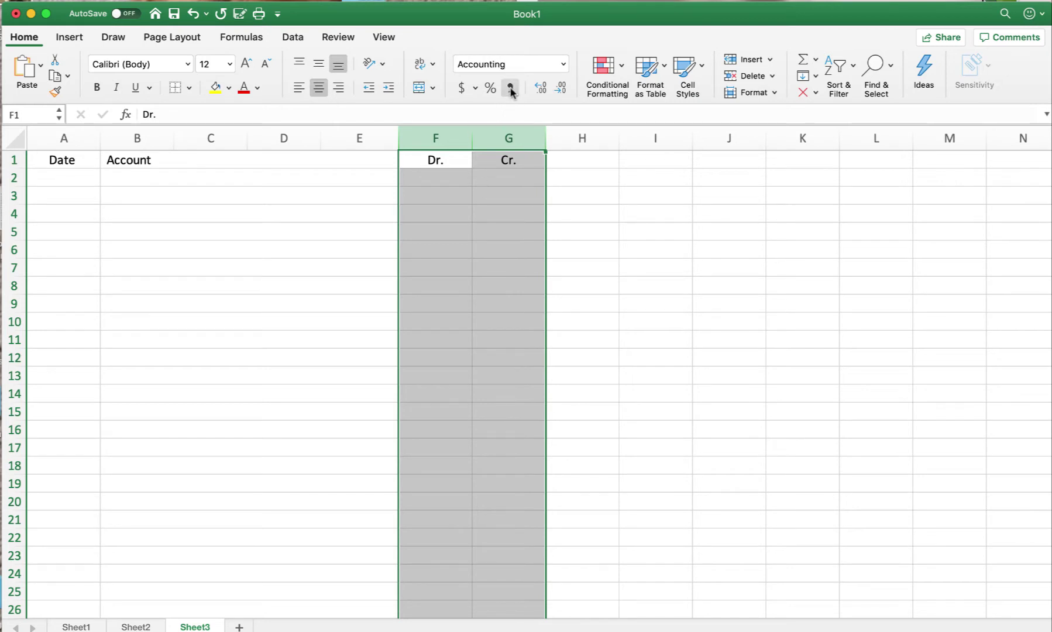
pyautogui.click(560, 89)
pyautogui.click(64, 177)
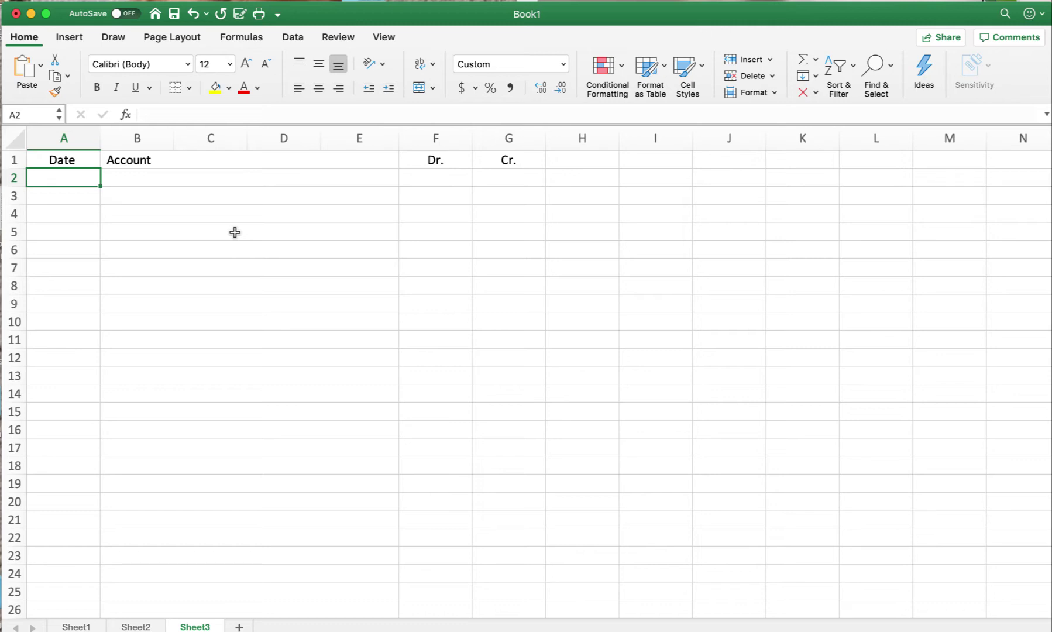
pyautogui.press('super+Tab')
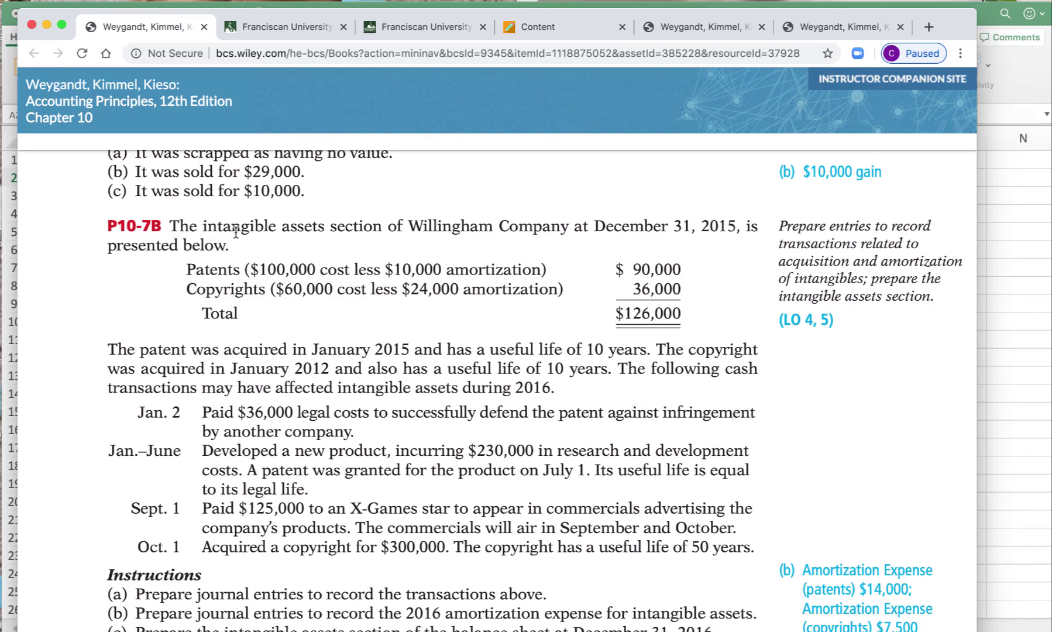
# Read through the P10-7B transactions and instructions, then return to the Excel journal
pyautogui.scroll(-5, 234, 232)
pyautogui.scroll(-1, 235, 232)
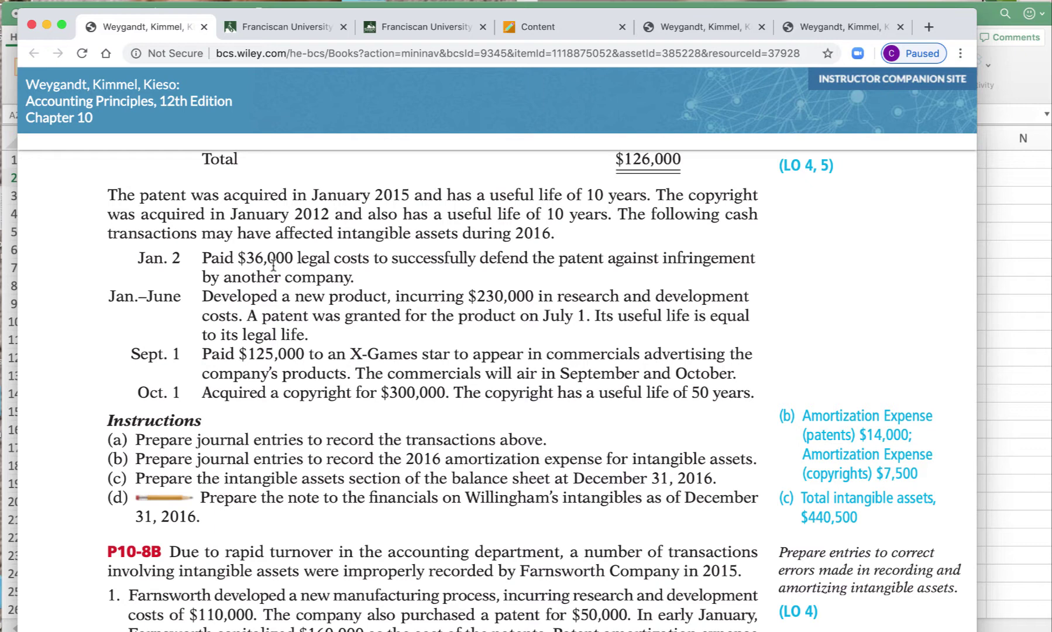
pyautogui.press('super+Tab')
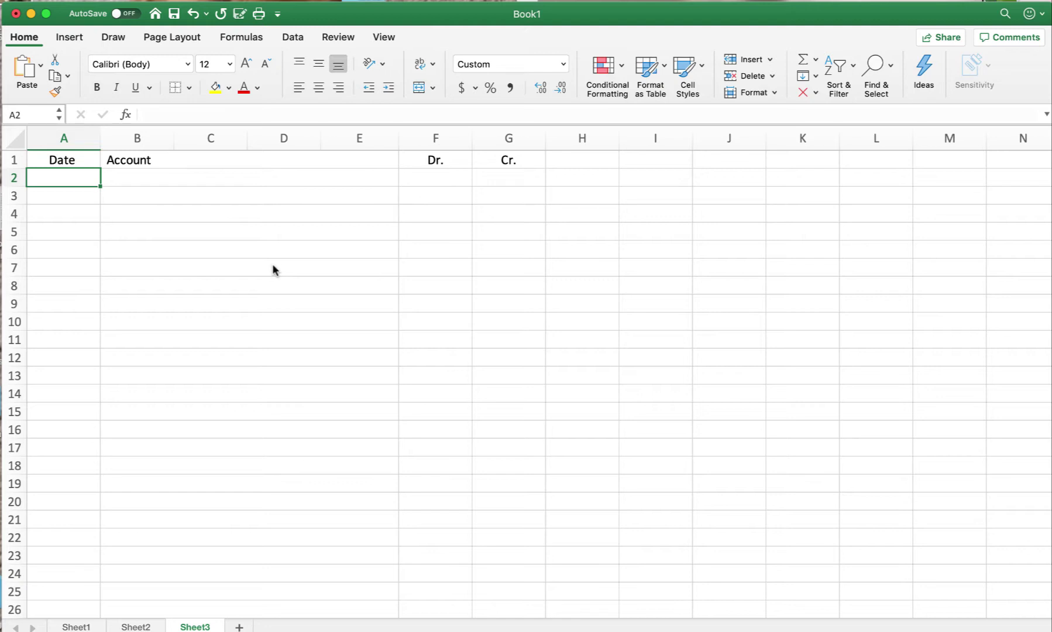
# Enter a Jan 1 entry in General format debiting Patents 36,000
pyautogui.write('Jan 1')
pyautogui.press('Tab')
pyautogui.press('Left')
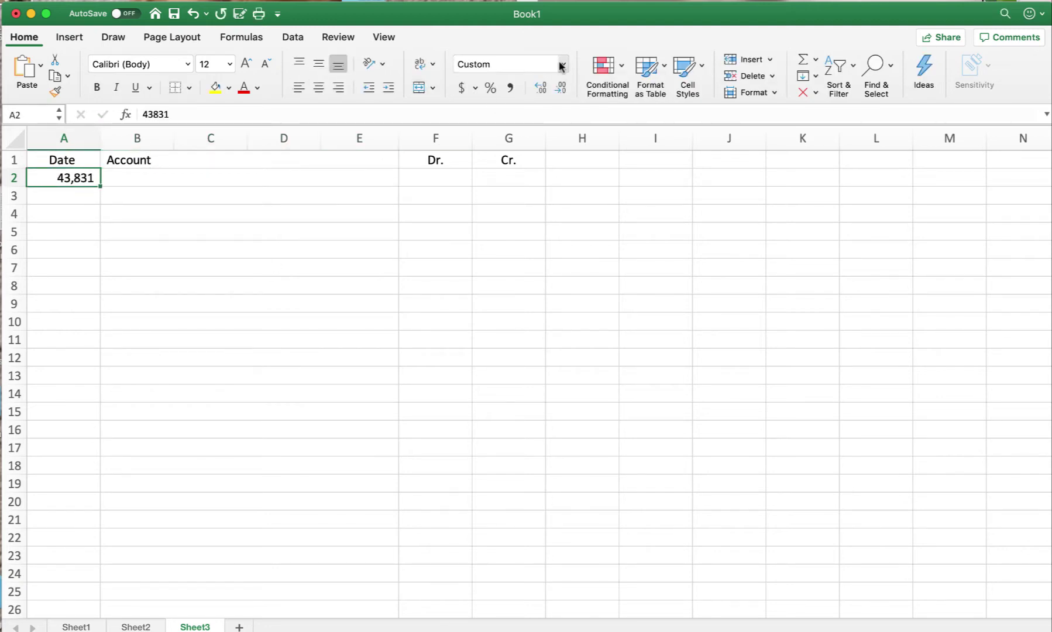
pyautogui.click(560, 66)
pyautogui.click(533, 90)
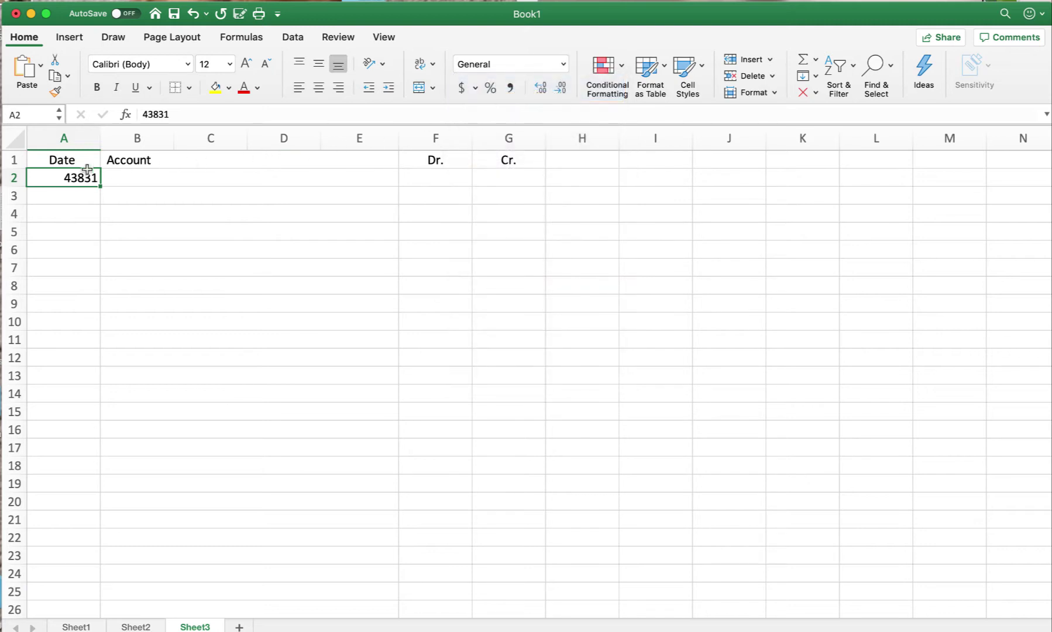
pyautogui.write('Jan 1')
pyautogui.press('Tab')
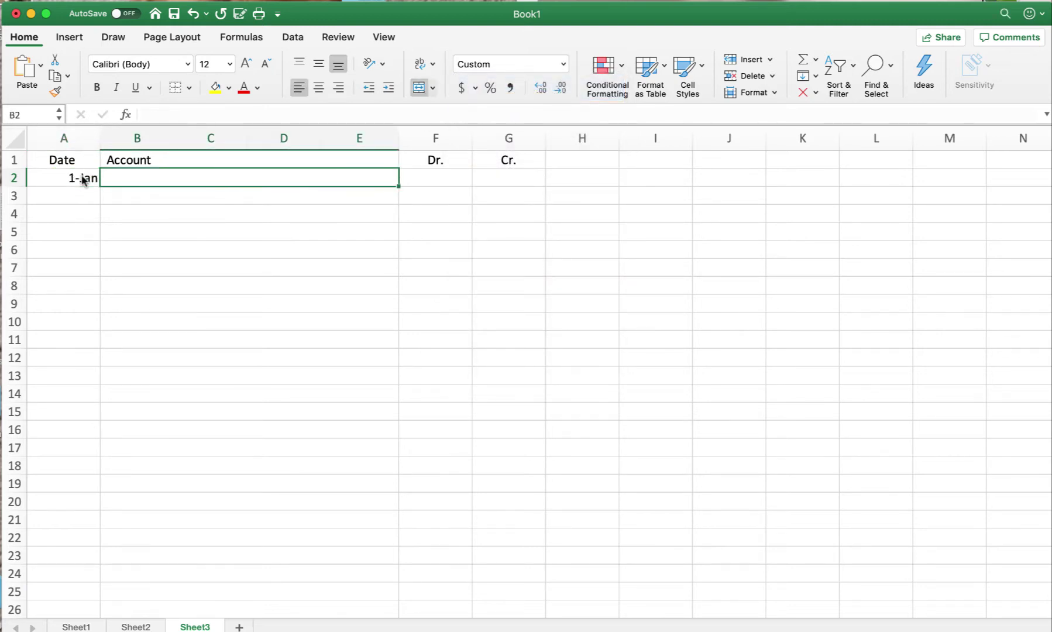
pyautogui.write('Patents')
pyautogui.press('Tab')
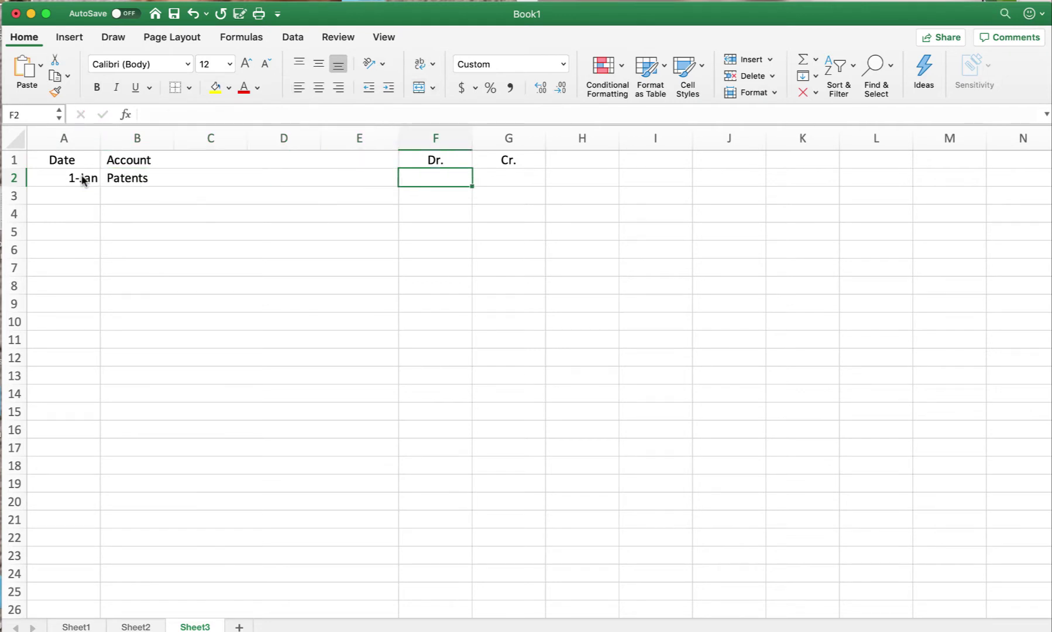
pyautogui.write('36000')
pyautogui.press('Return')
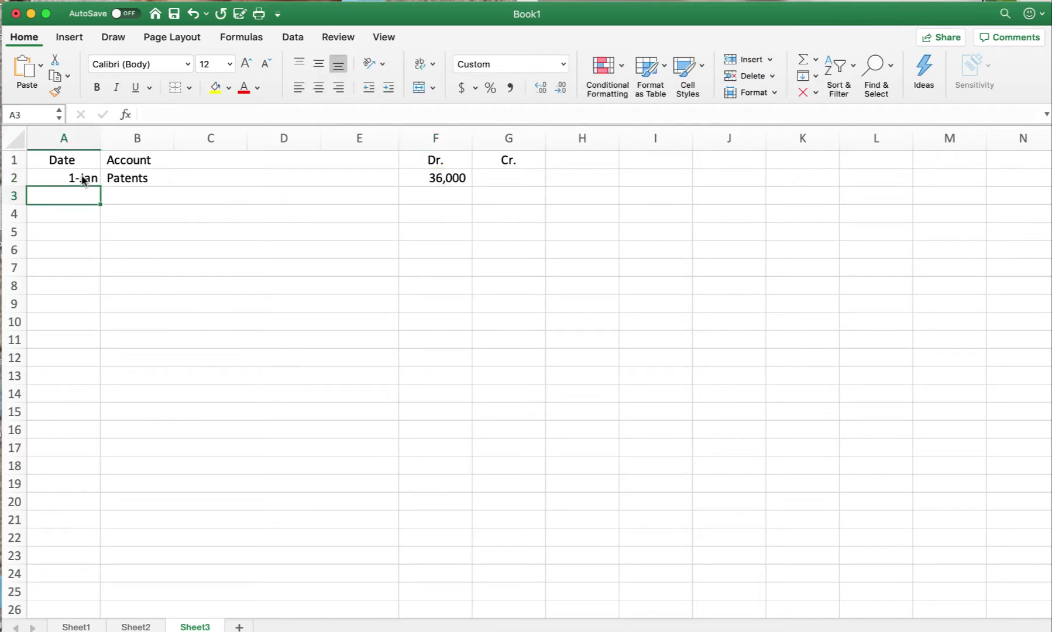
# Credit an indented Cash line 36,000 on the next row
pyautogui.press('Tab')
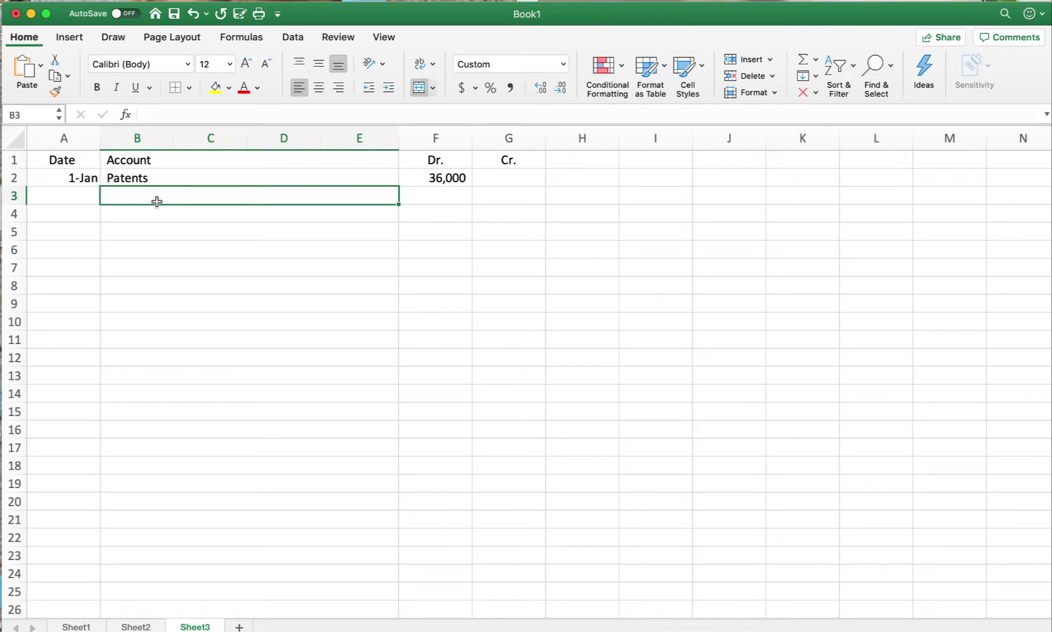
pyautogui.click(386, 93)
pyautogui.write('Cash')
pyautogui.press('Tab')
pyautogui.press('Tab')
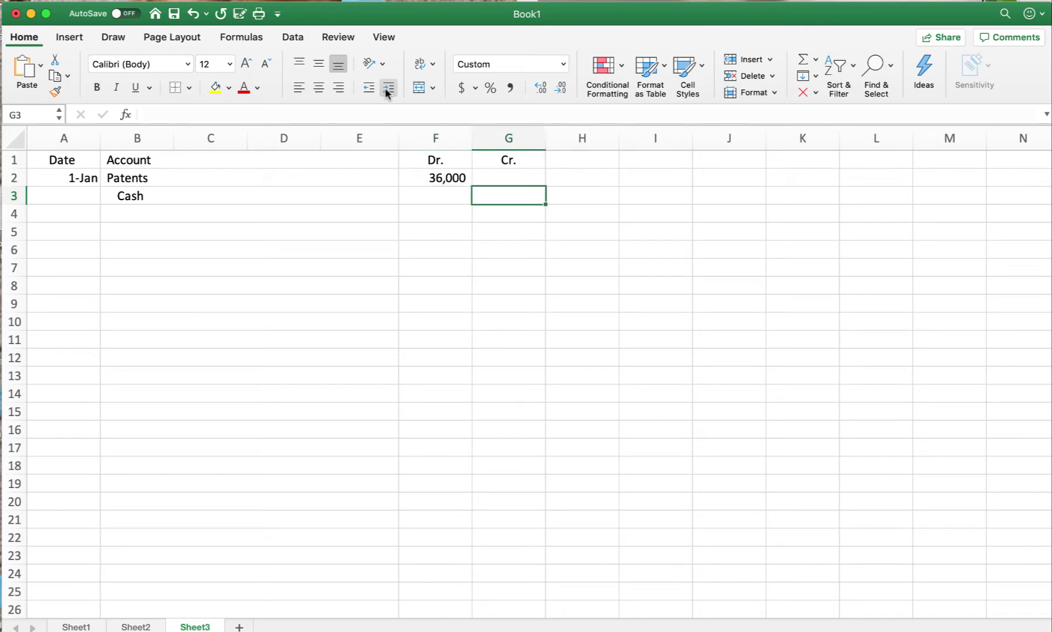
pyautogui.write('36000')
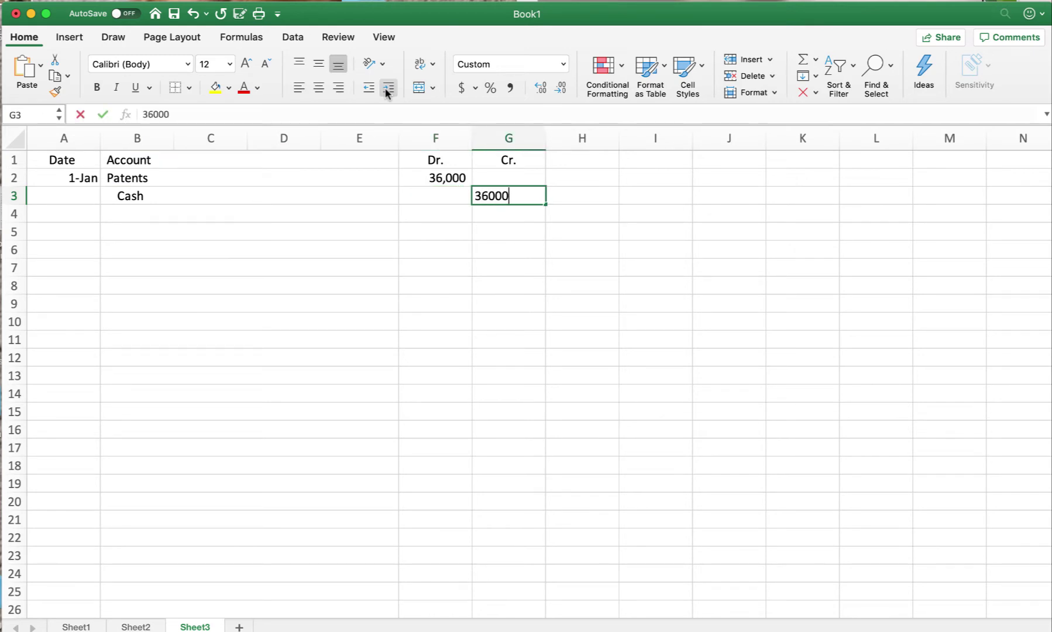
pyautogui.press('Return')
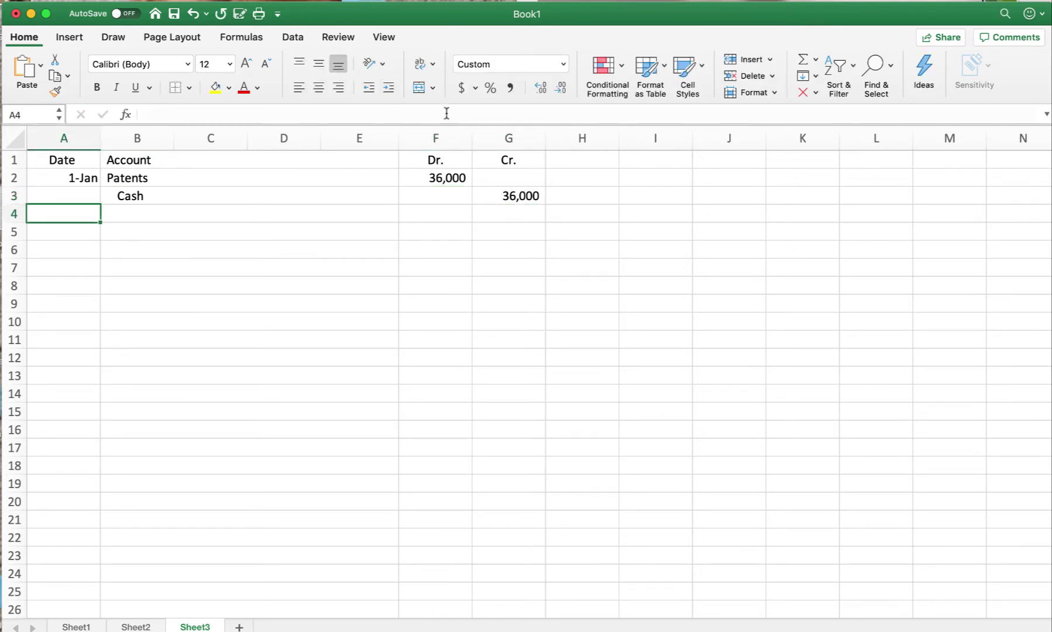
# Add the italic explanation 'Defended Patent' below the entry
pyautogui.click(147, 211)
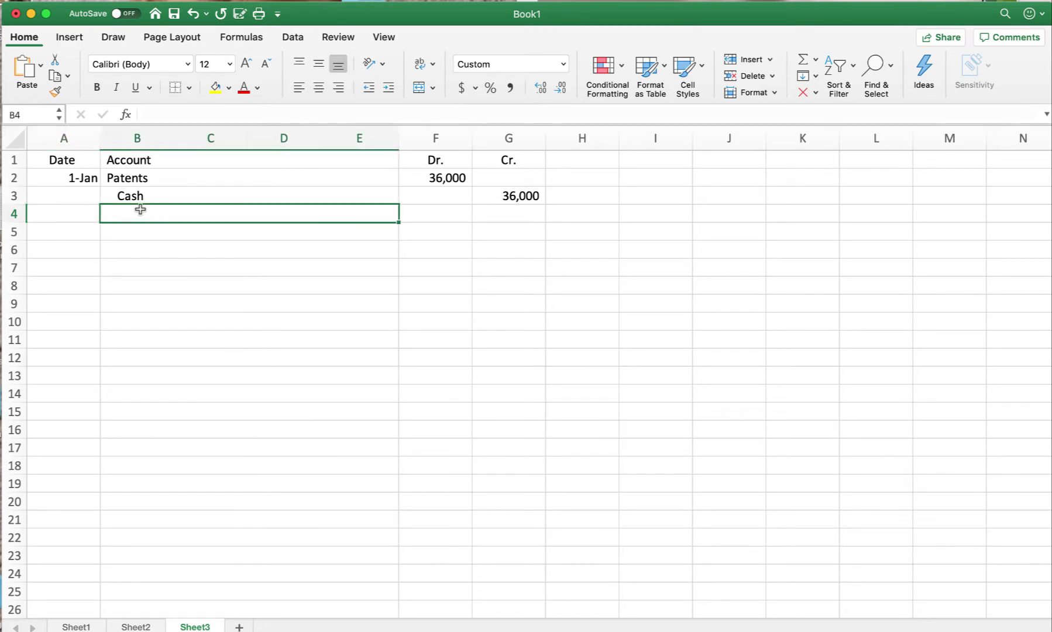
pyautogui.click(117, 89)
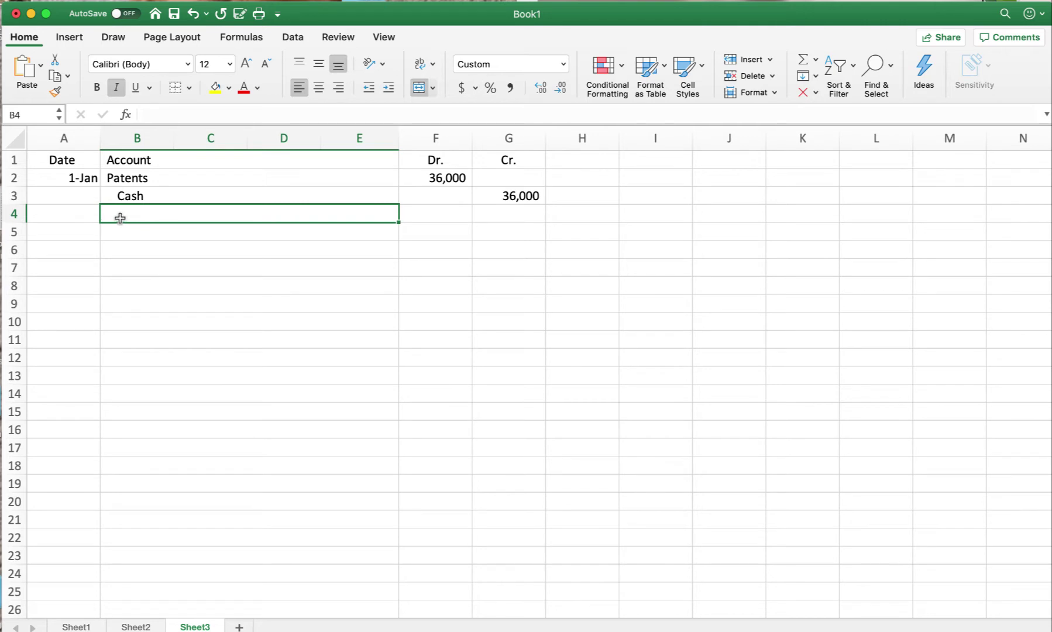
pyautogui.write('Defended Patent')
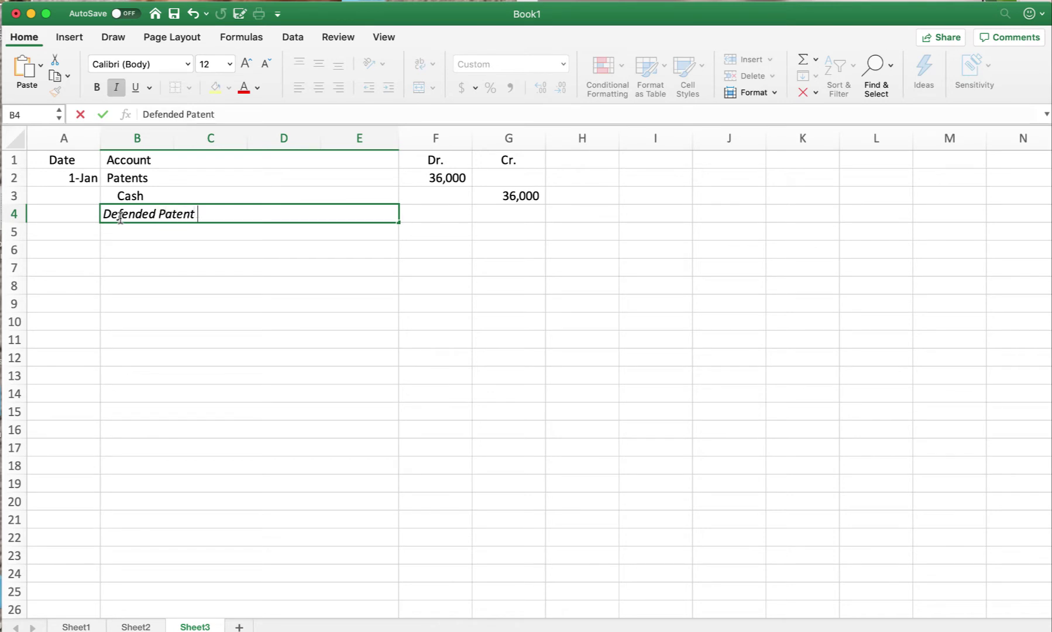
pyautogui.press('Return')
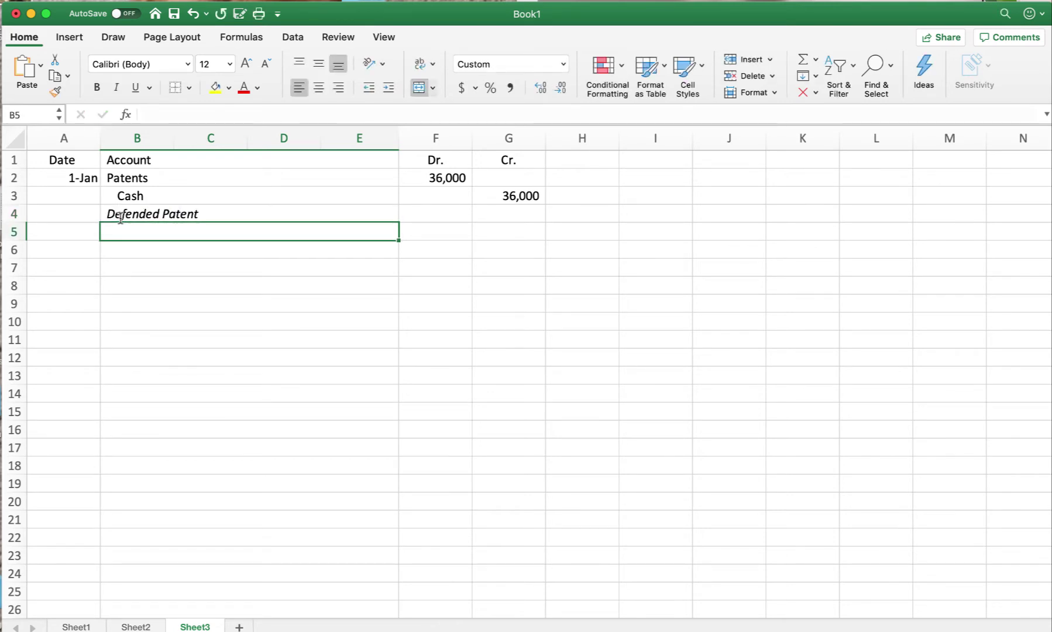
pyautogui.press('Down')
pyautogui.press('Left')
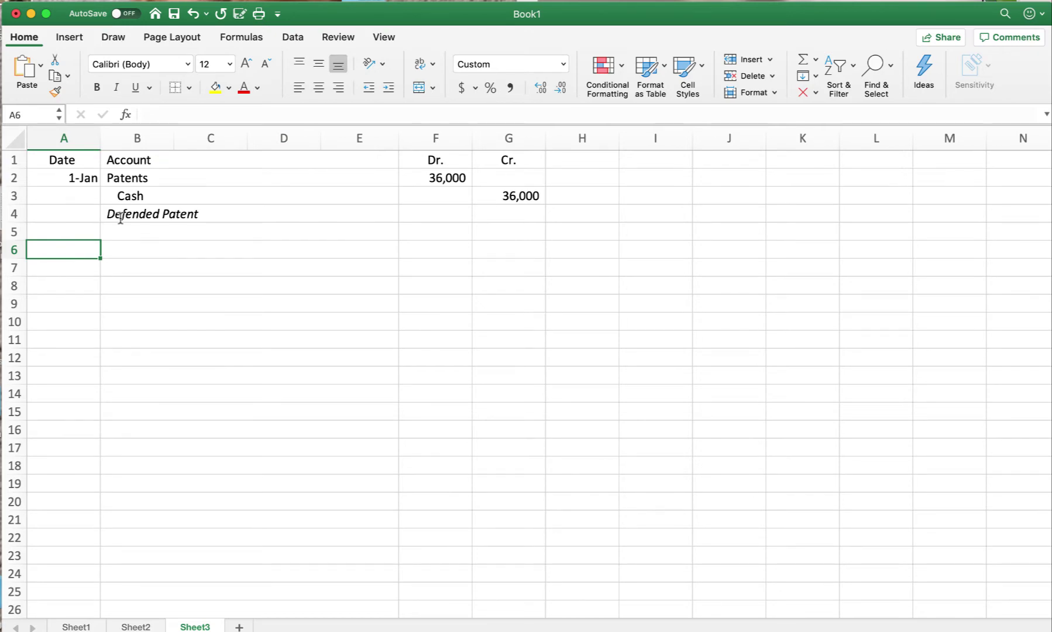
pyautogui.press('super+Tab')
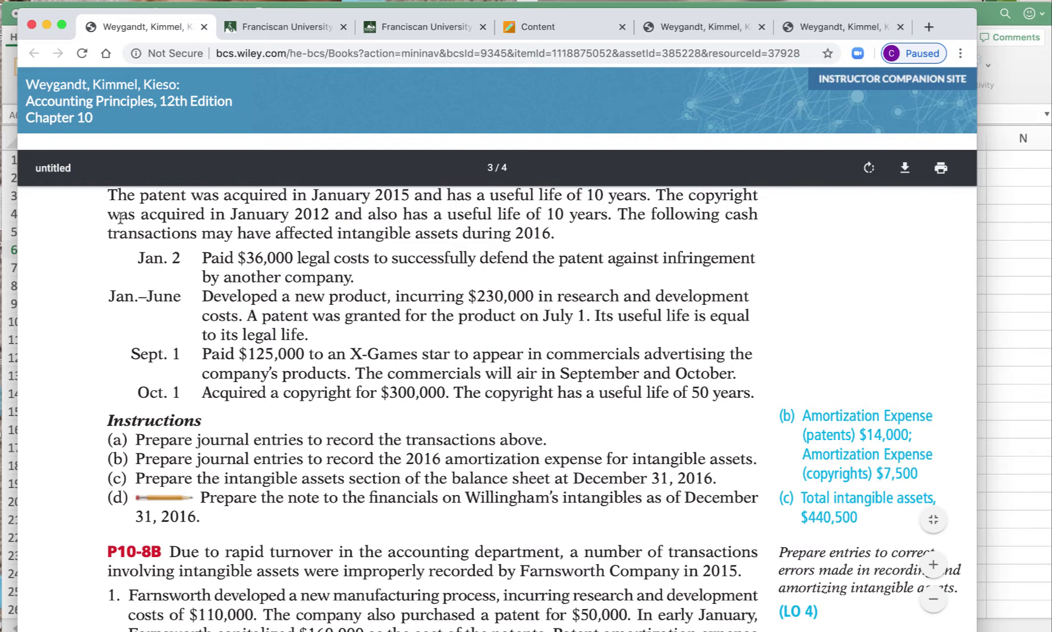
pyautogui.press('super+Tab')
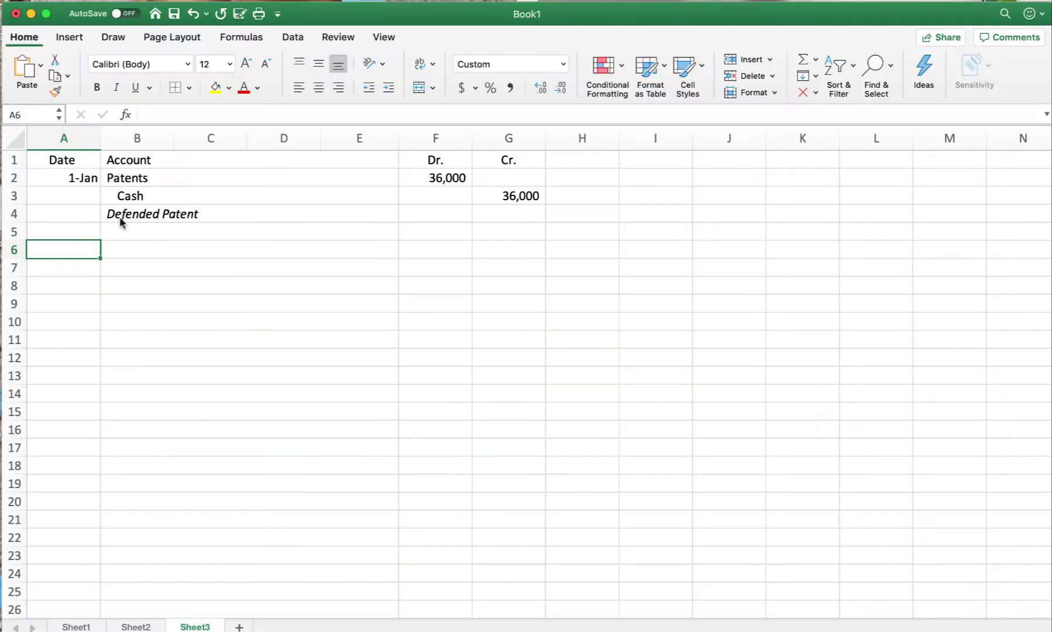
# Start a Jan - Jun entry in row 6 debiting R&D Expense 230,000
pyautogui.write('Jan ')
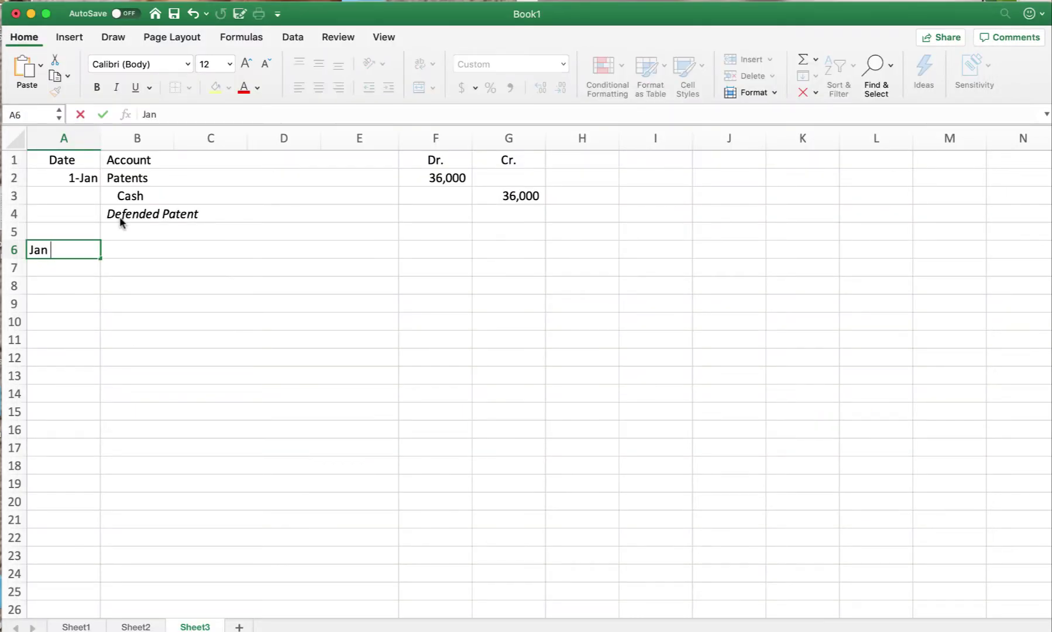
pyautogui.write('- Jun')
pyautogui.press('Tab')
pyautogui.write('R')
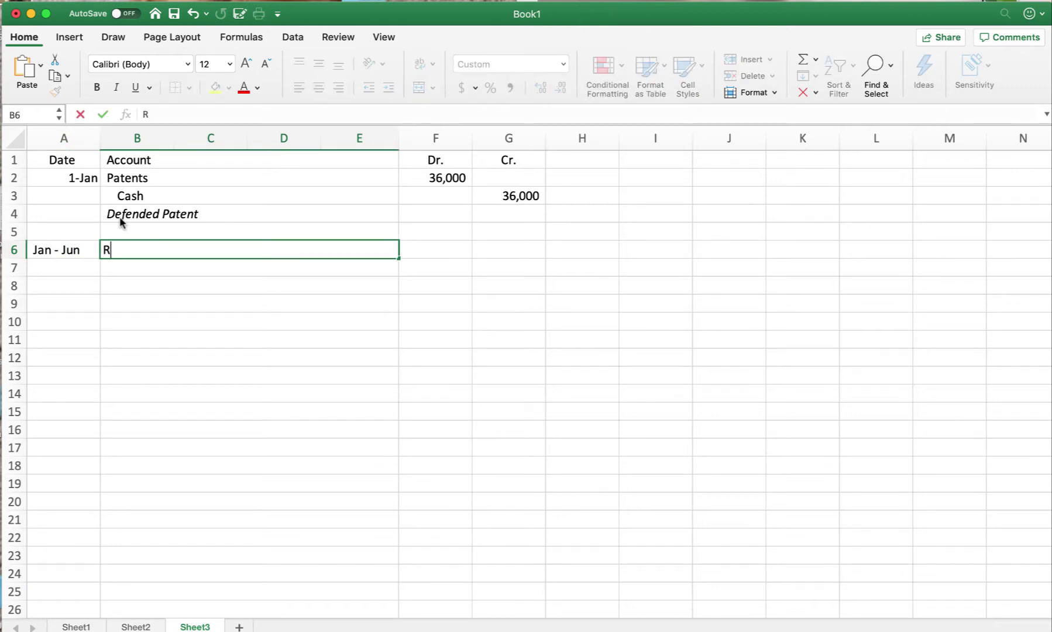
pyautogui.write('&D Expense')
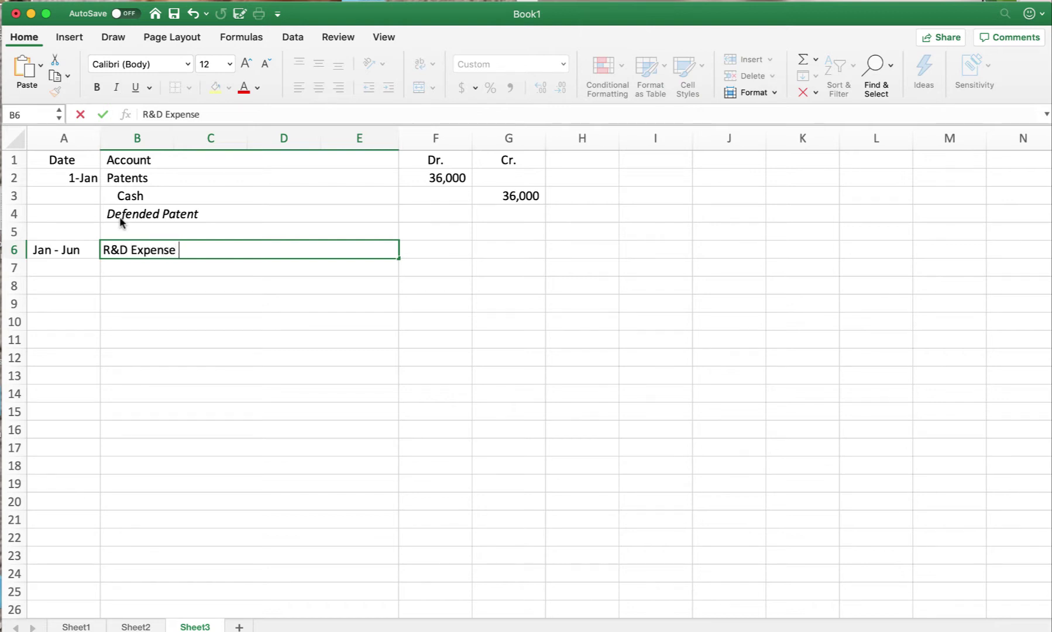
pyautogui.press('Tab')
pyautogui.press('Tab')
pyautogui.hotkey('shift', 'Tab')
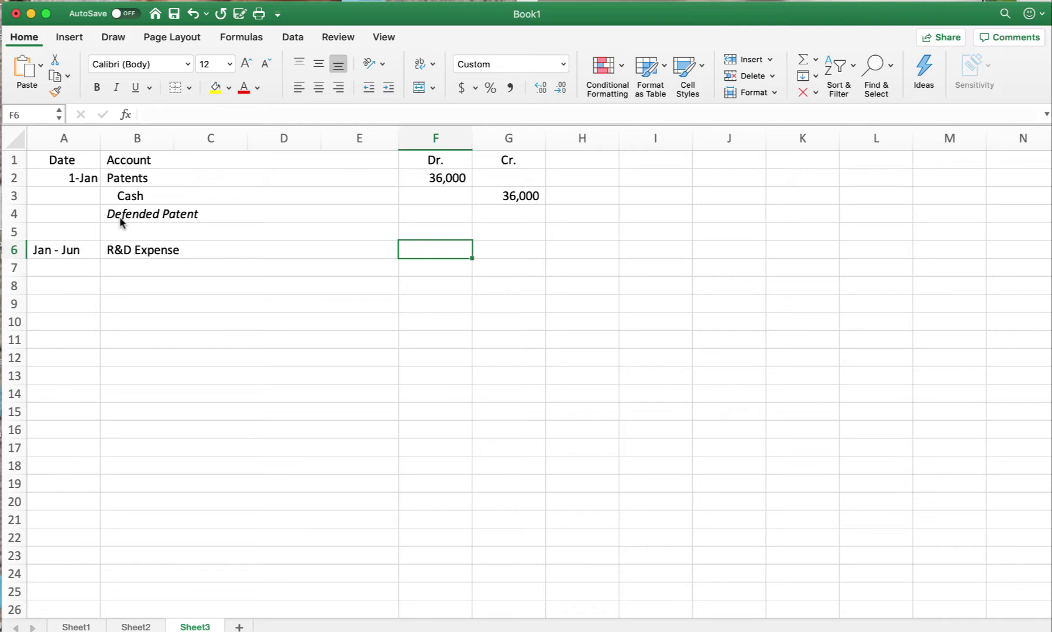
pyautogui.write('230000')
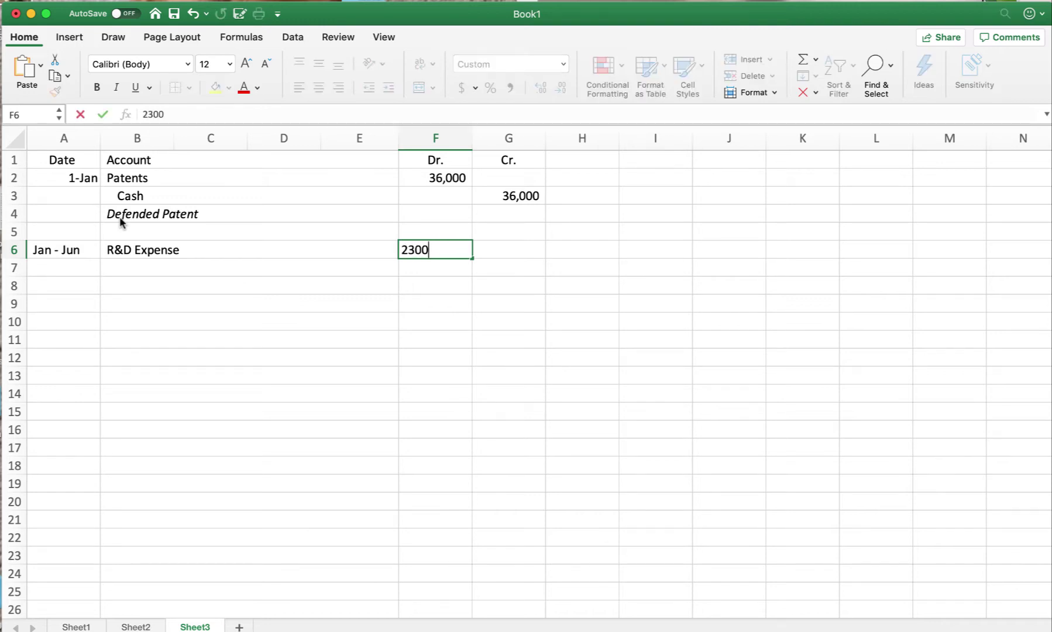
pyautogui.press('Return')
# Credit Cash 230,000 on row 7
pyautogui.hotkey('shift', 'Tab')
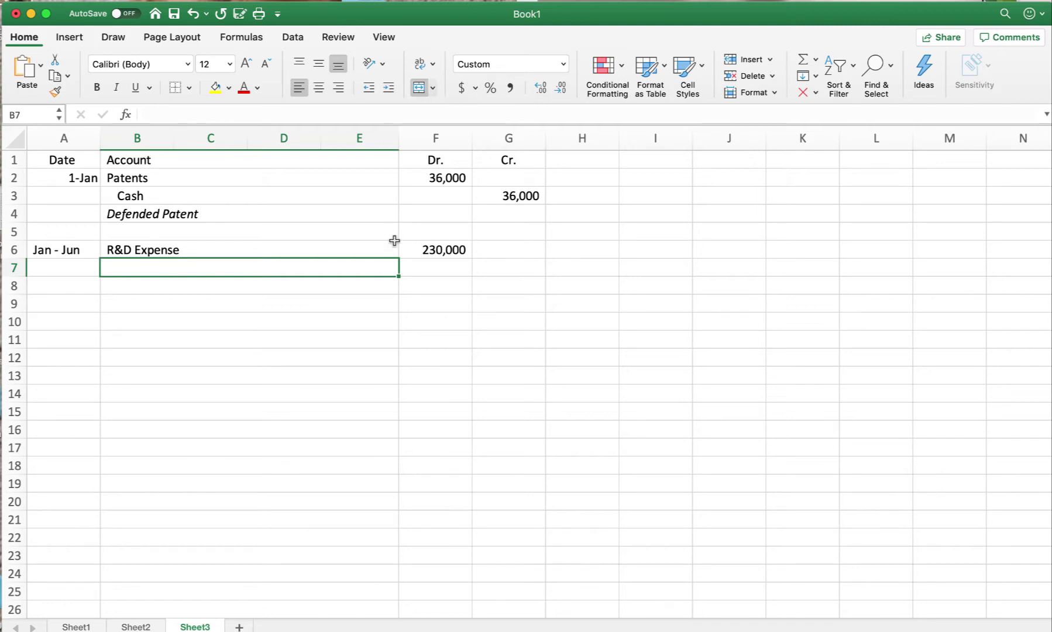
pyautogui.write('Cash')
pyautogui.press('Tab')
pyautogui.press('Tab')
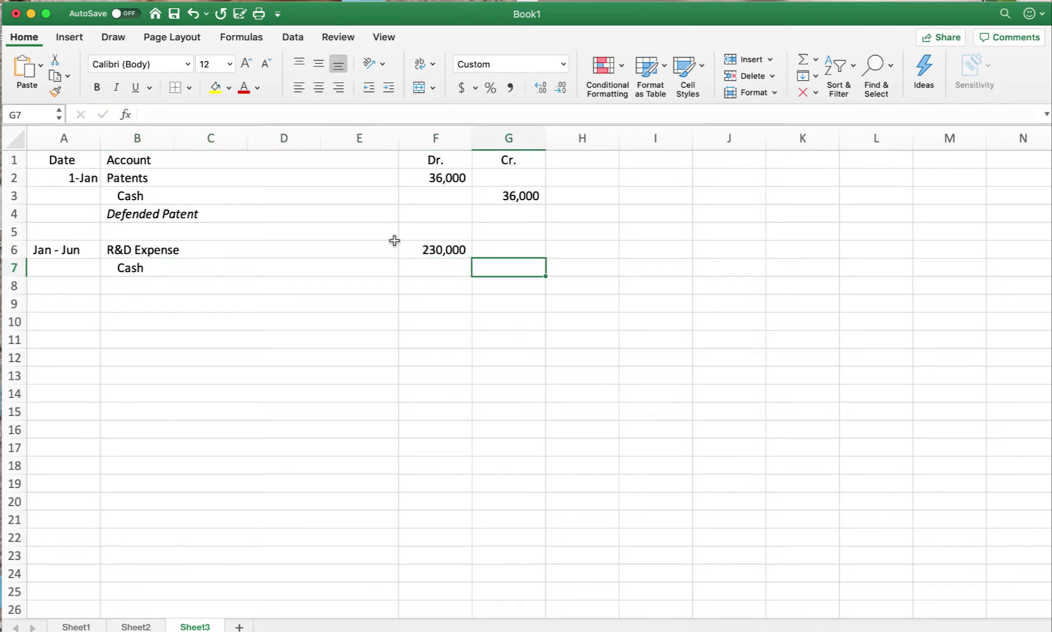
pyautogui.write('230')
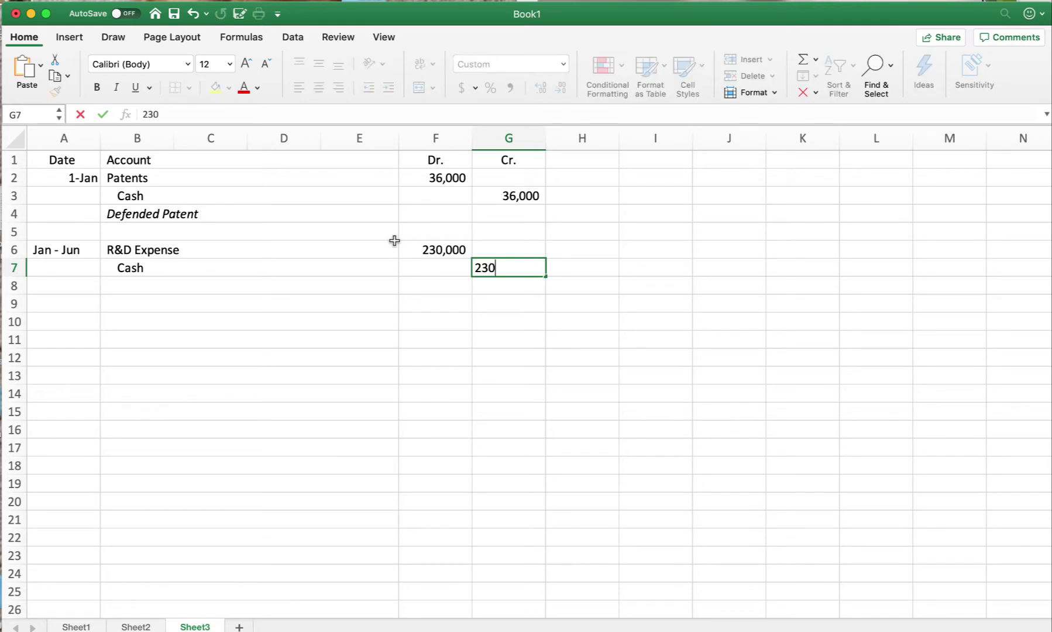
pyautogui.write(',000')
pyautogui.press('Return')
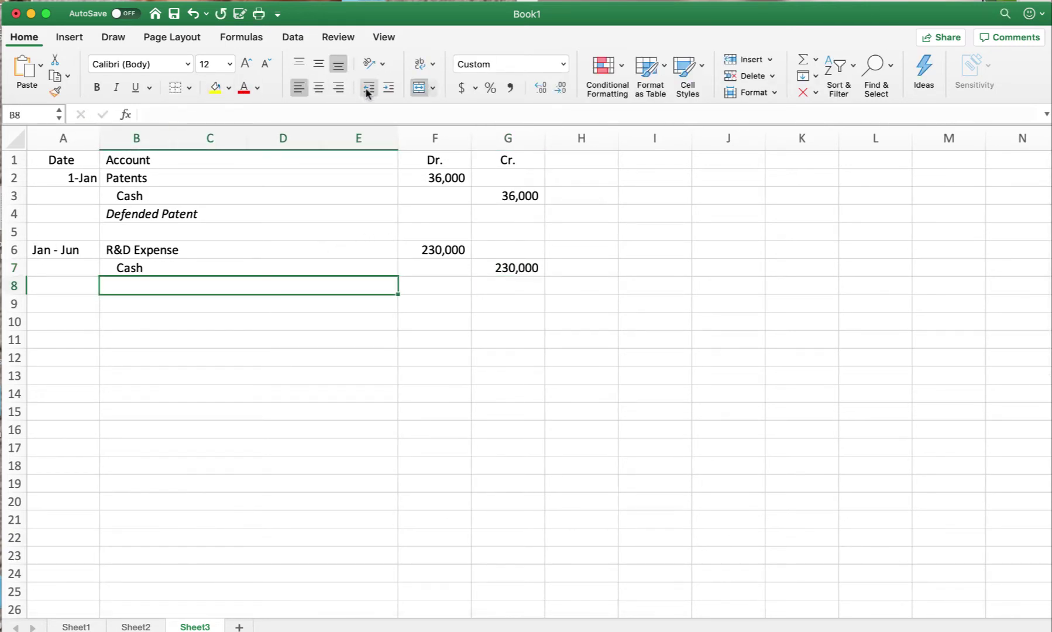
# Add the italic explanation 'R&D for product creation' in B8
pyautogui.click(117, 87)
pyautogui.write('R')
pyautogui.press('BackSpace')
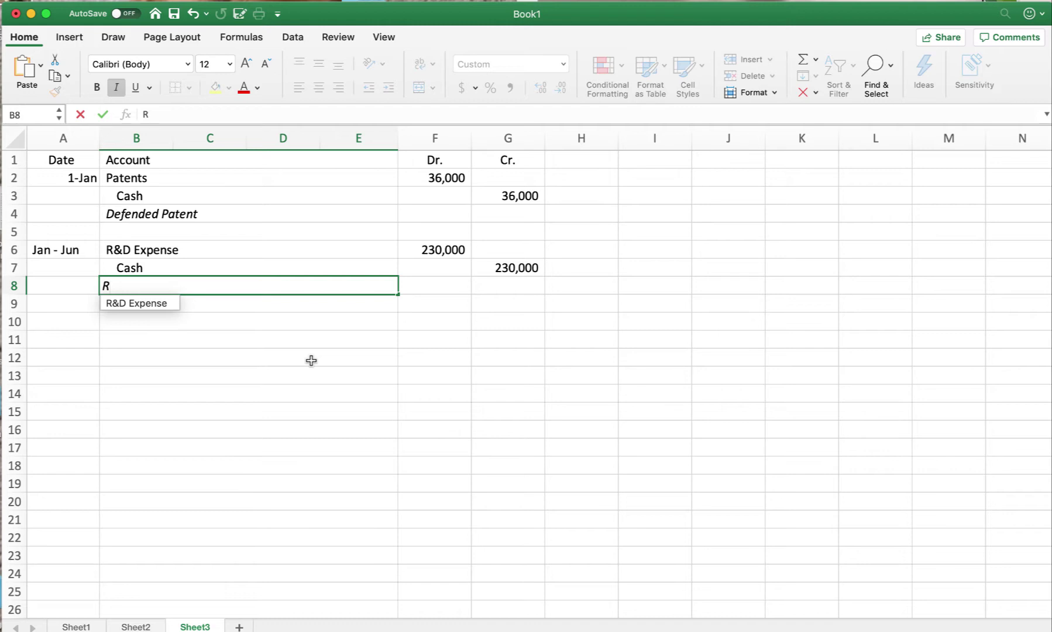
pyautogui.write('&D f')
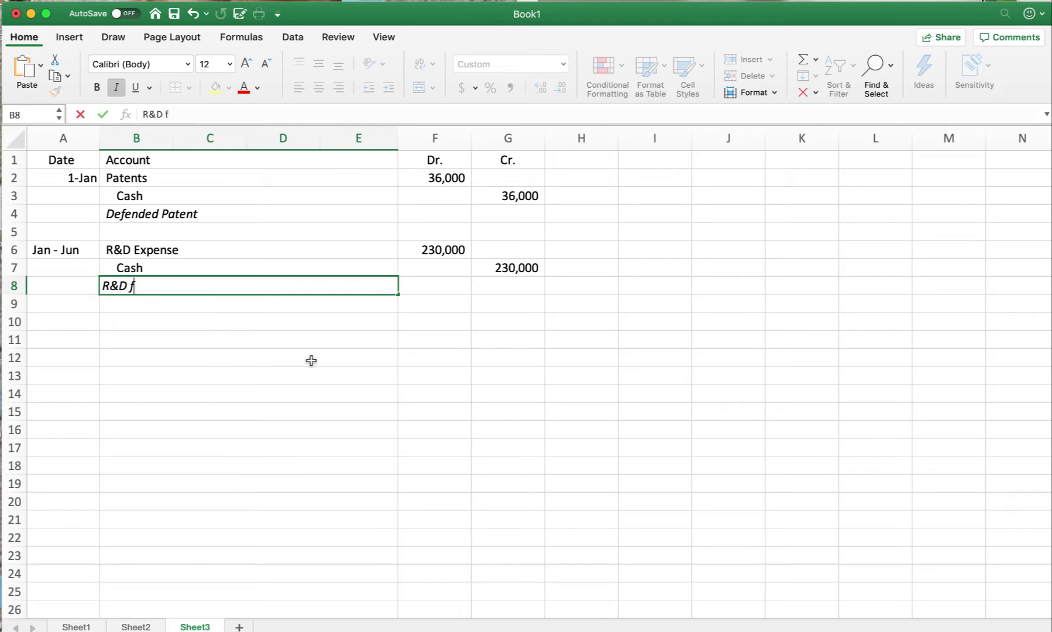
pyautogui.write('or produc')
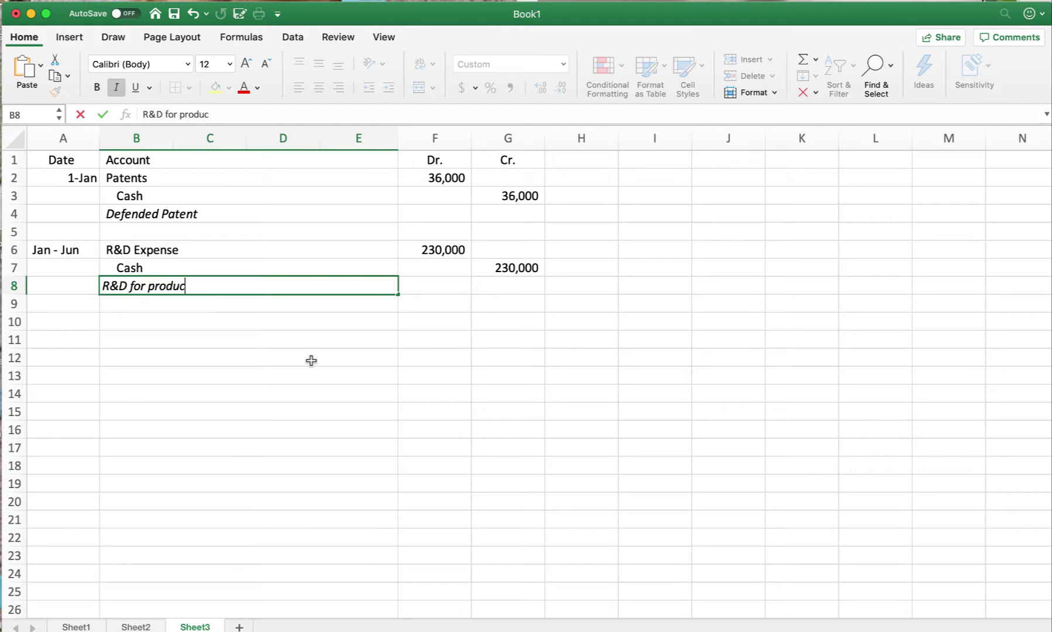
pyautogui.write('t creation')
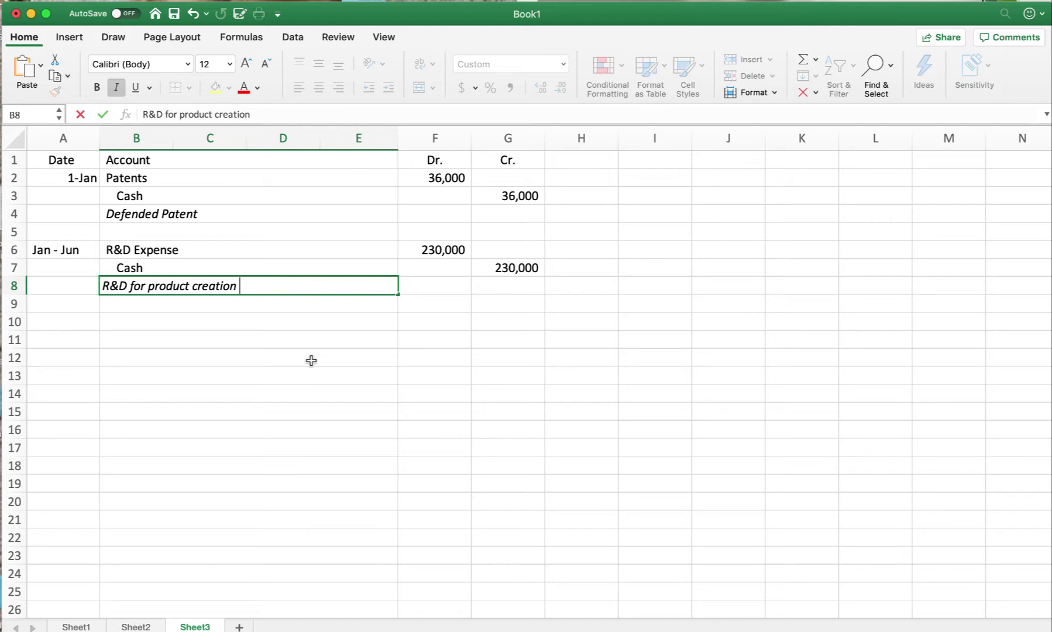
pyautogui.press('Return')
pyautogui.press('Down')
pyautogui.press('Left')
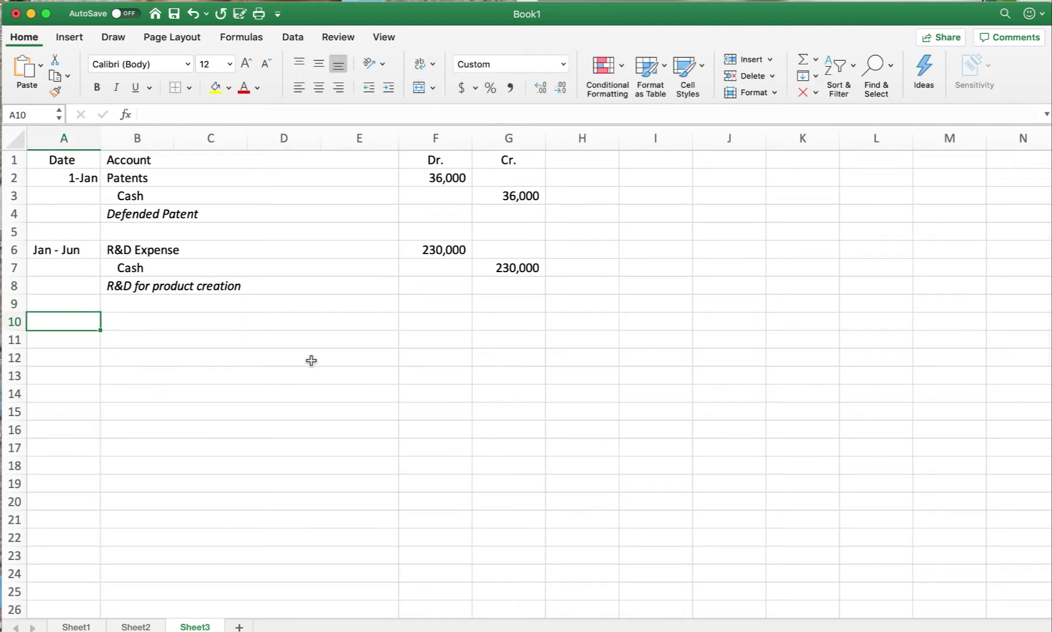
pyautogui.press('super+Tab')
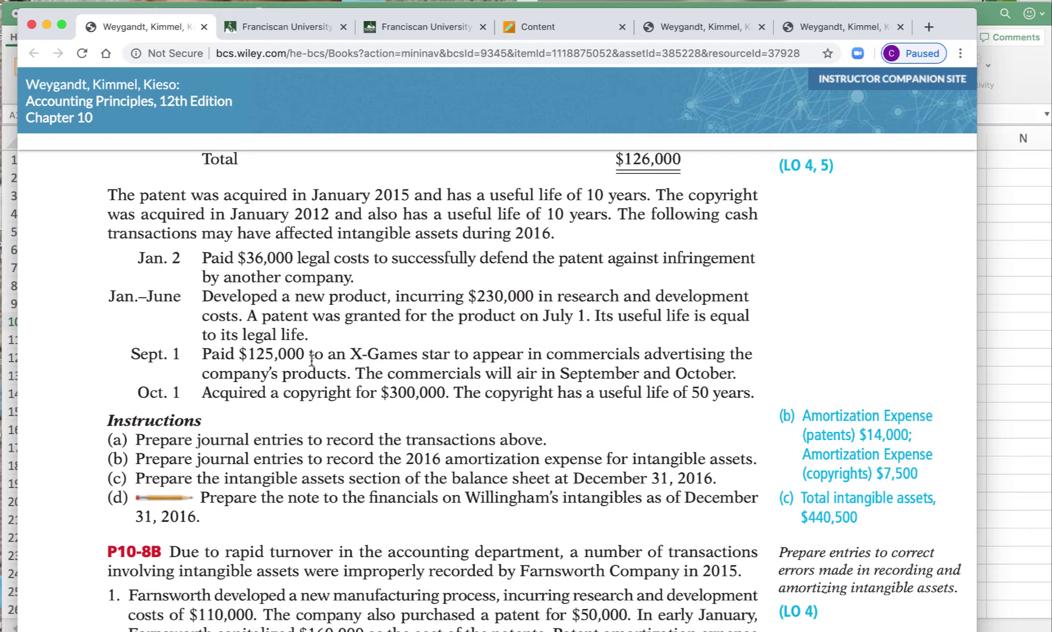
# Enter the Sept 1 date in A10, resetting the cell to General format
pyautogui.press('super+Tab')
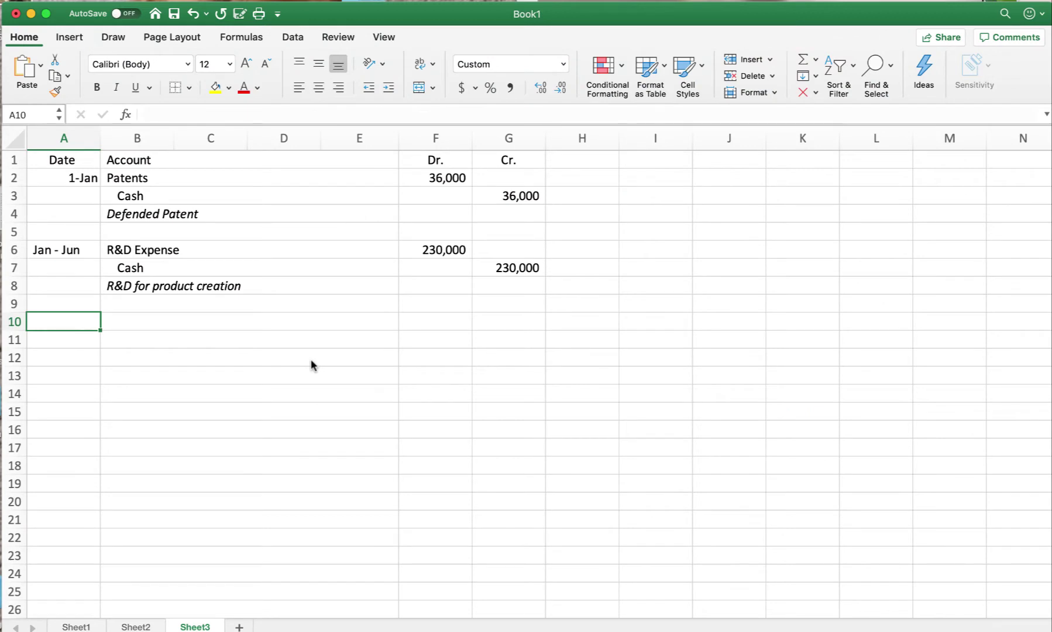
pyautogui.write('Sept 1')
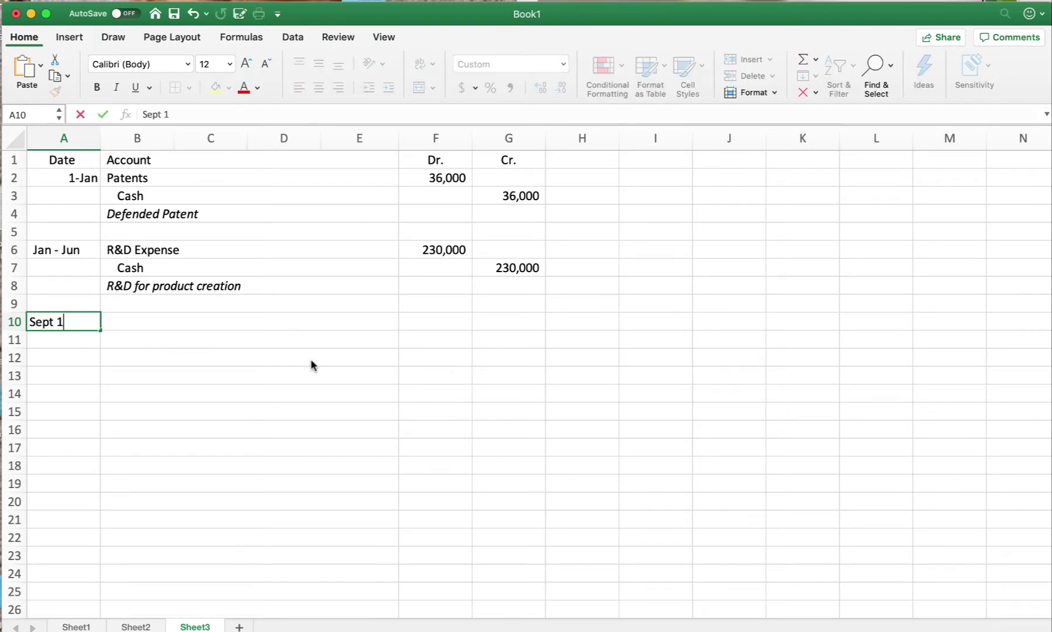
pyautogui.press('Tab')
pyautogui.hotkey('shift', 'Tab')
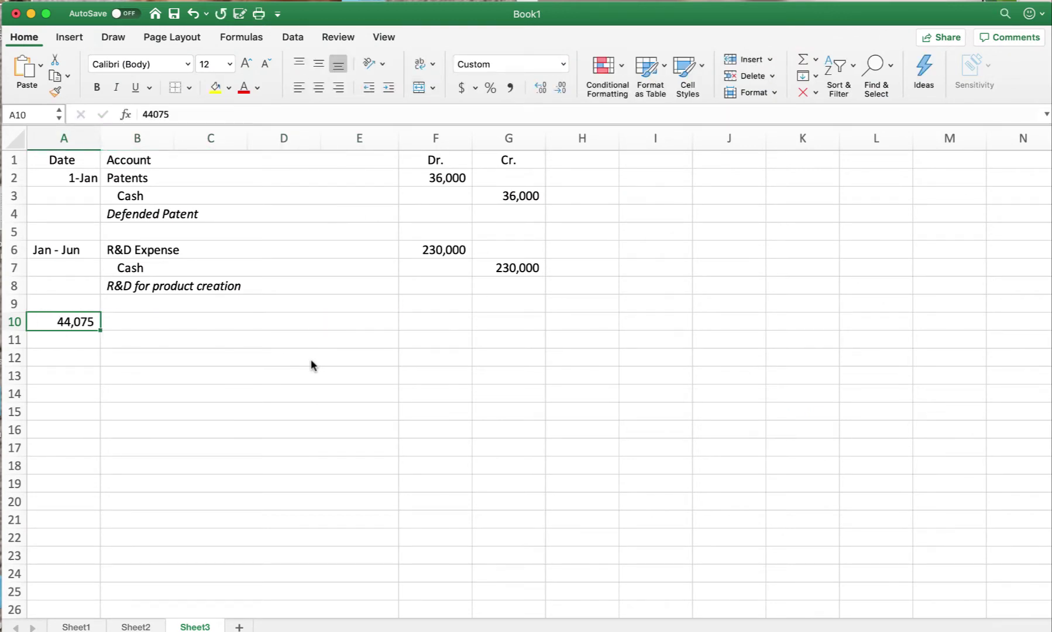
pyautogui.write('Sept')
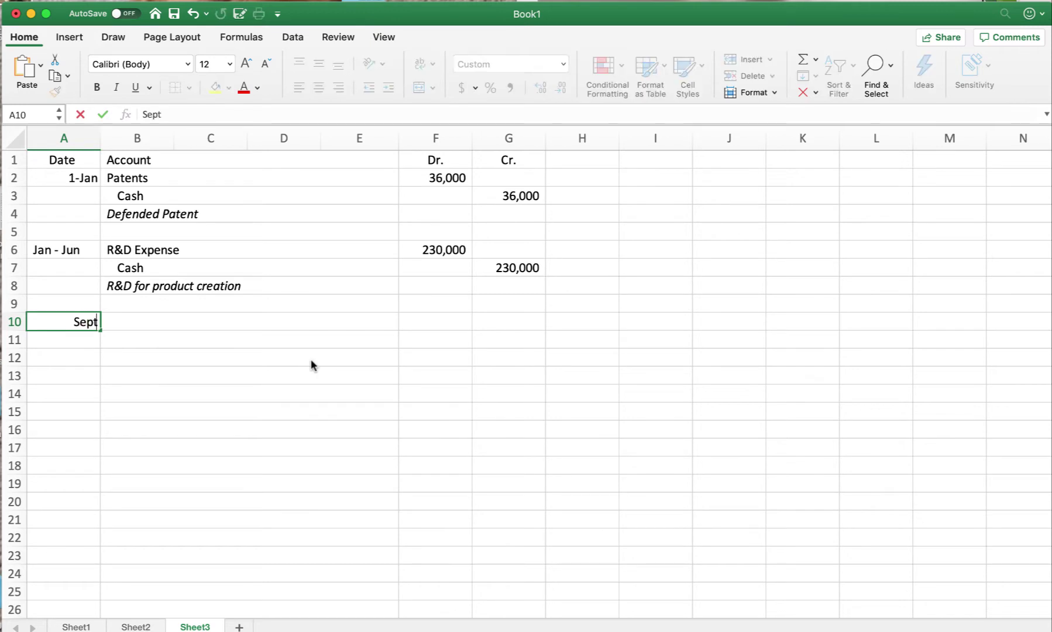
pyautogui.write(' 1')
pyautogui.press('Return')
pyautogui.press('Up')
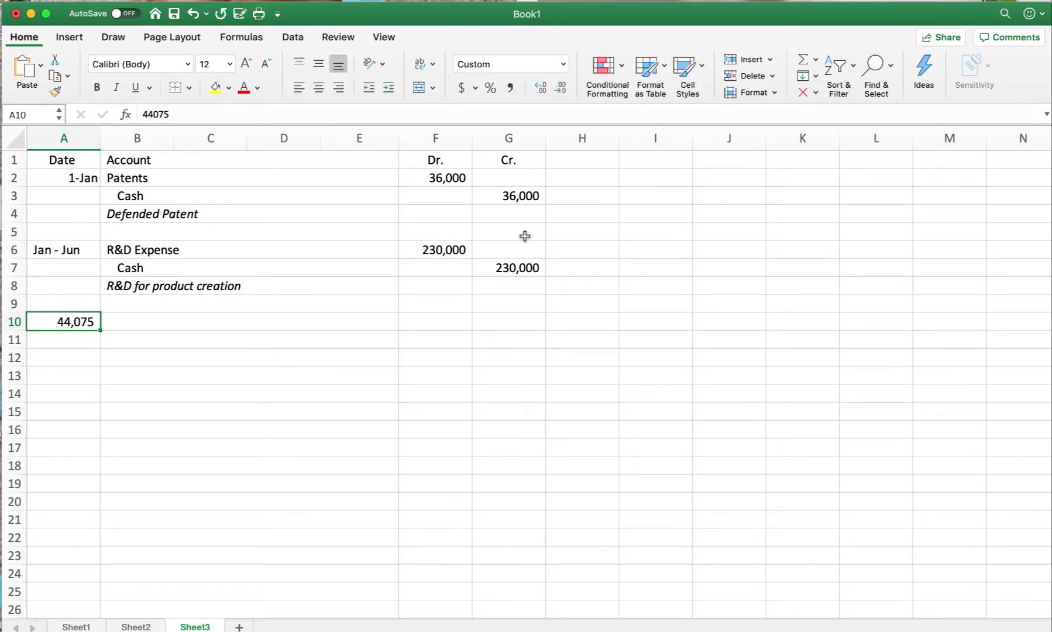
pyautogui.click(562, 64)
pyautogui.click(507, 88)
pyautogui.write('Sep')
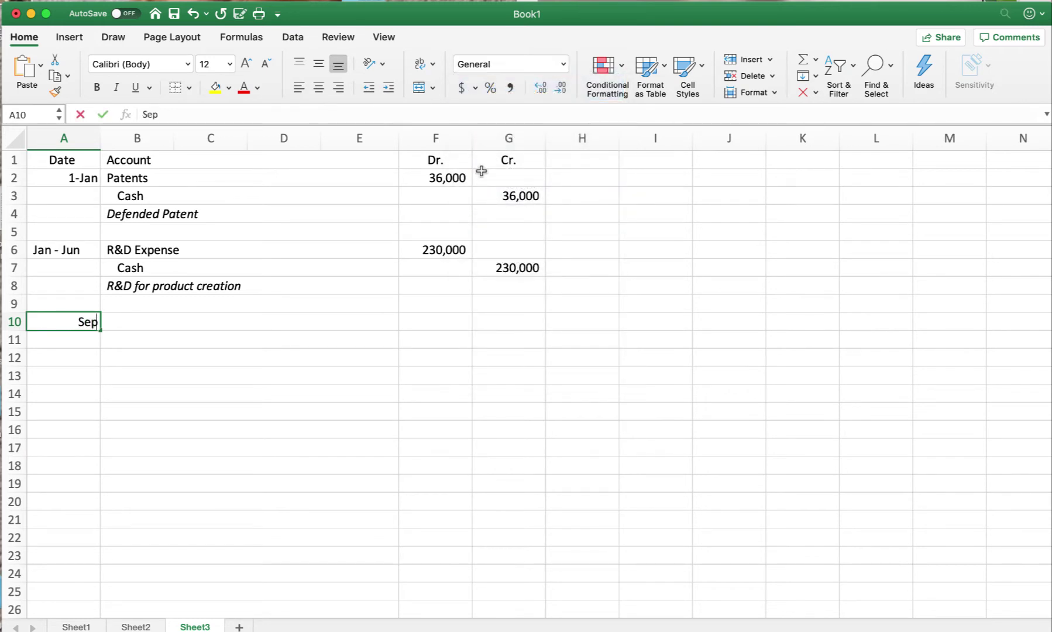
pyautogui.write('t 1')
pyautogui.press('Tab')
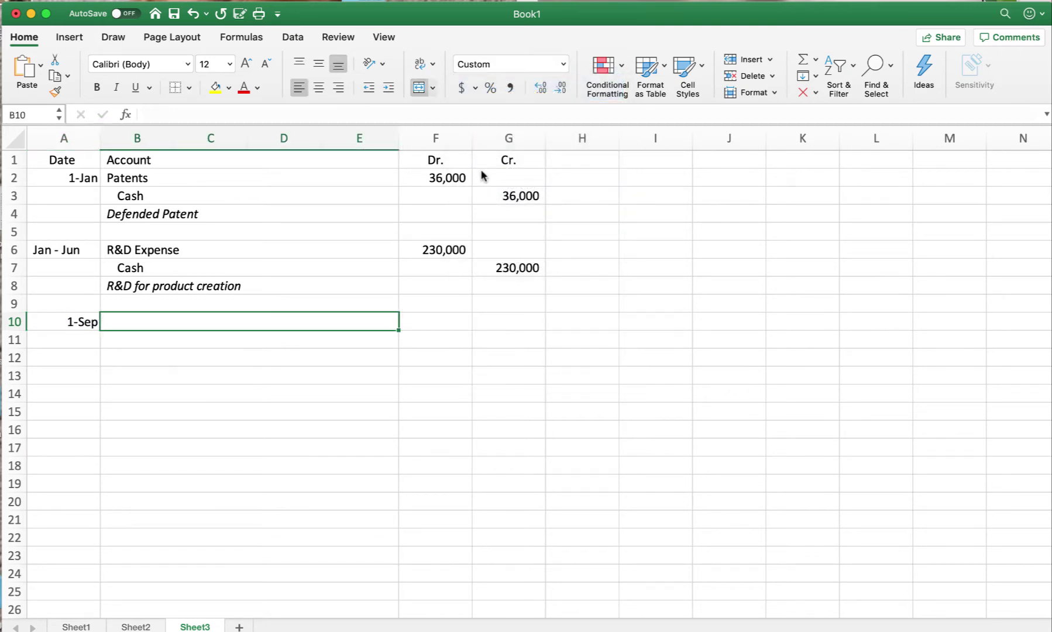
# Debit Advertising Expense 125,000 and credit an indented Cash line 125,000
pyautogui.write('Adve')
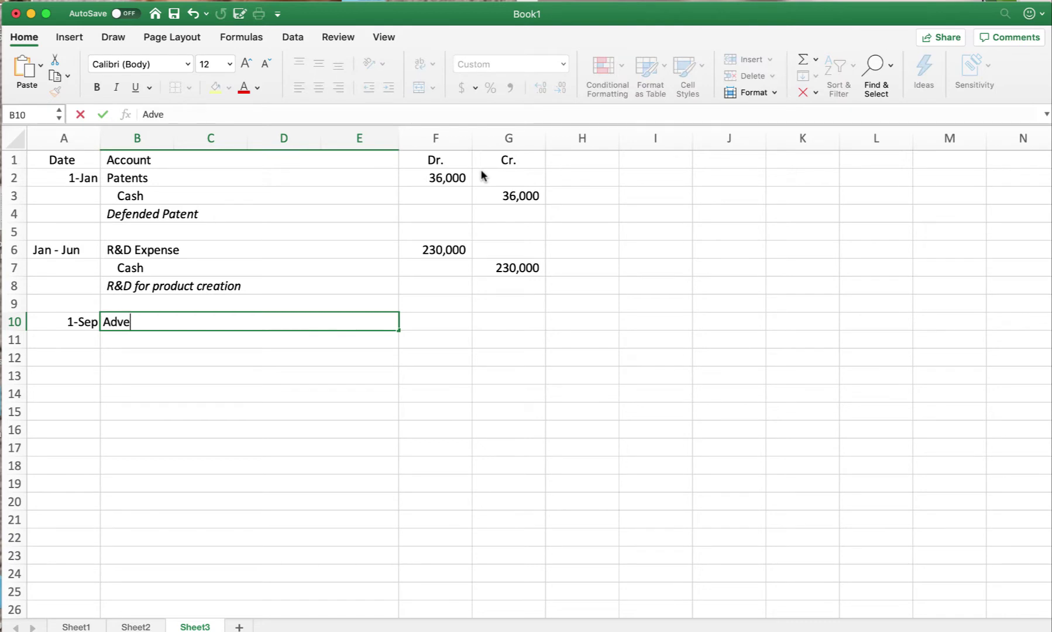
pyautogui.write('rtising Expense')
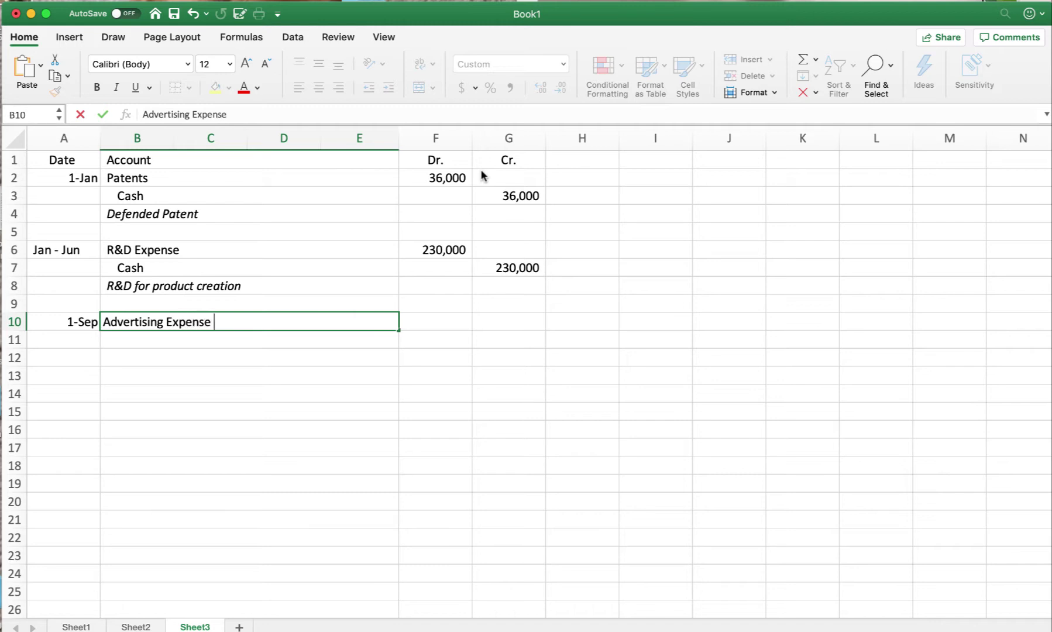
pyautogui.press('Tab')
pyautogui.write('125000')
pyautogui.press('Return')
pyautogui.press('Tab')
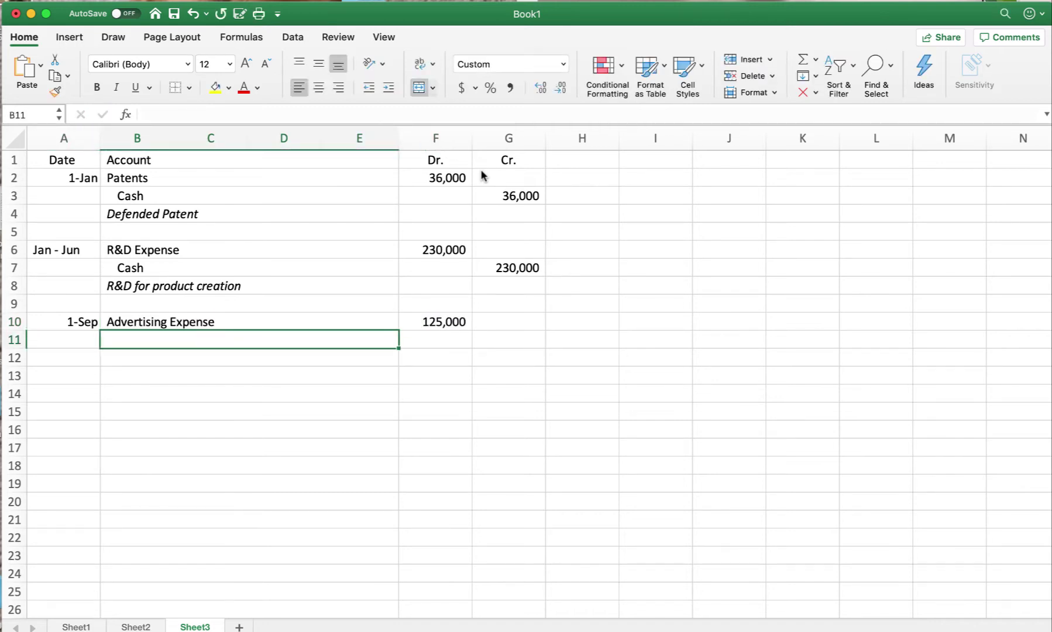
pyautogui.click(389, 93)
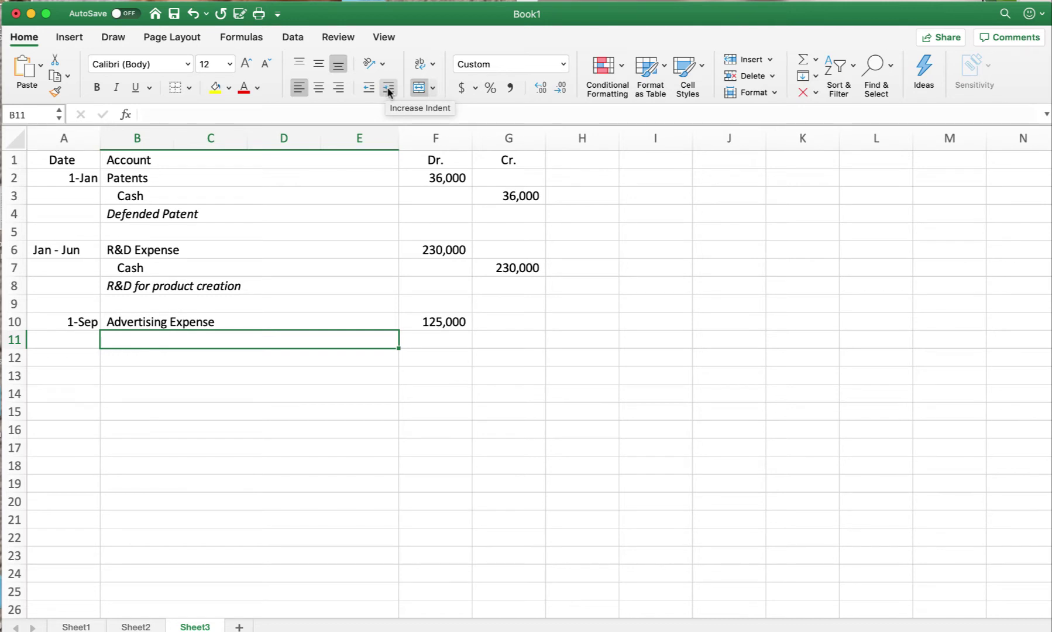
pyautogui.write('Cash')
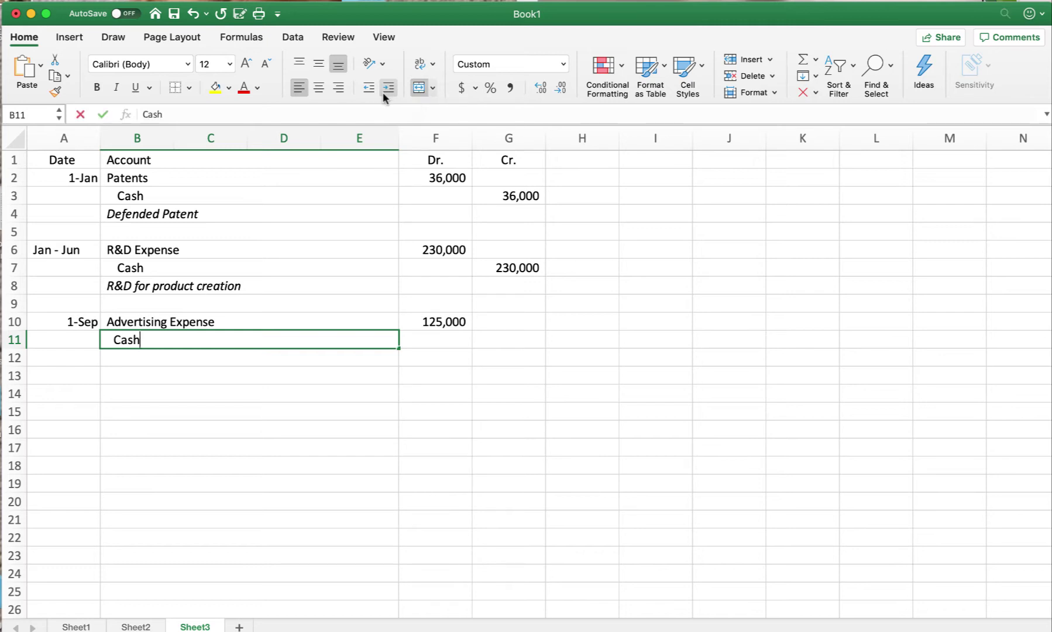
pyautogui.press('Tab')
pyautogui.press('Tab')
pyautogui.write('125000')
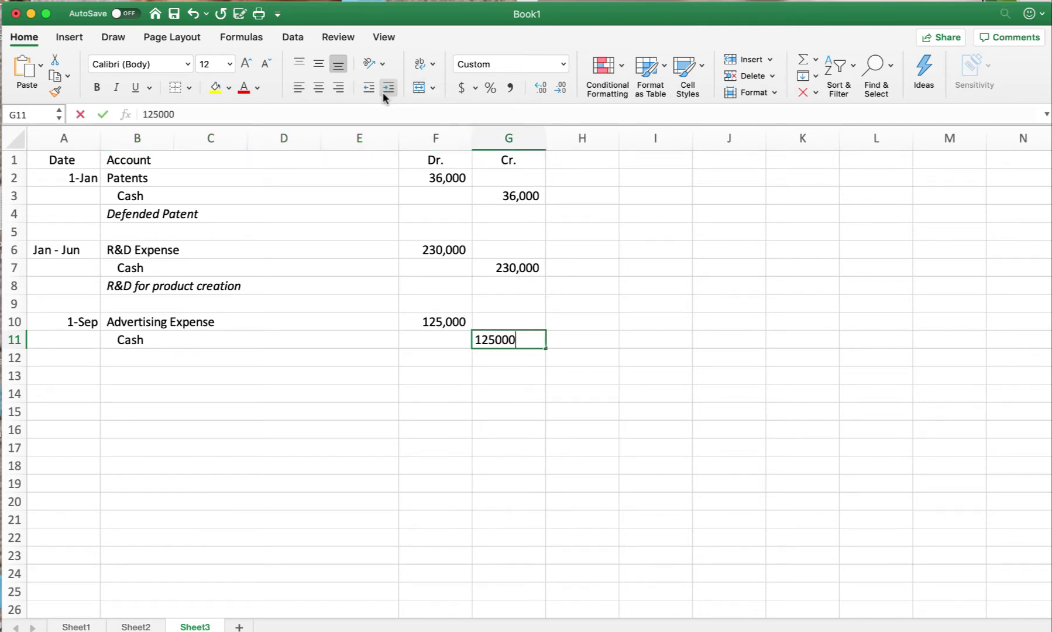
pyautogui.press('Return')
# Add the italic explanation 'Pd for advertising' below the entry
pyautogui.press('Tab')
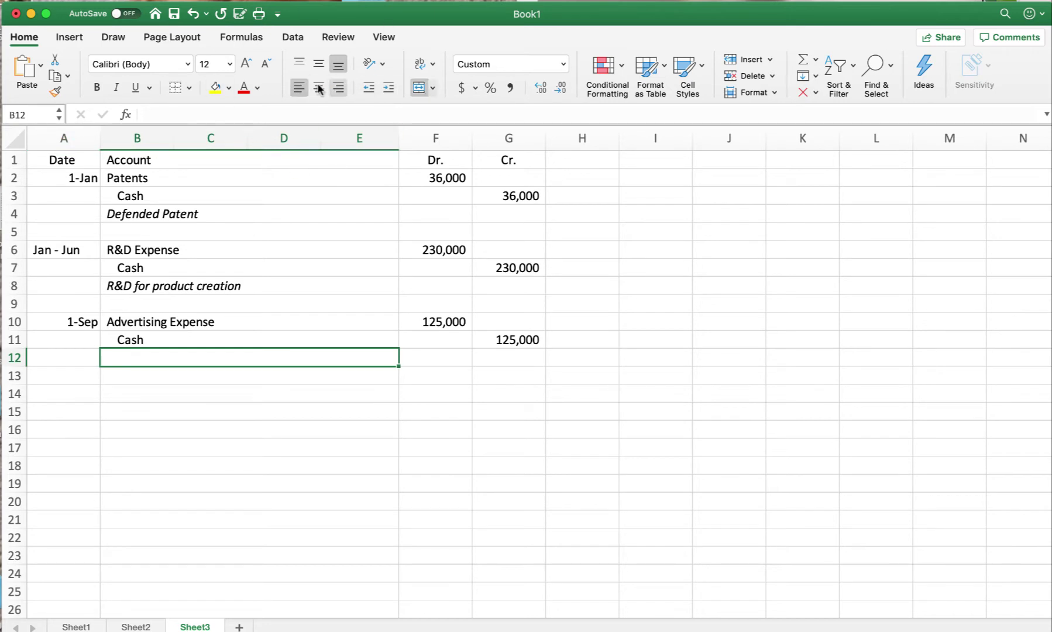
pyautogui.click(116, 87)
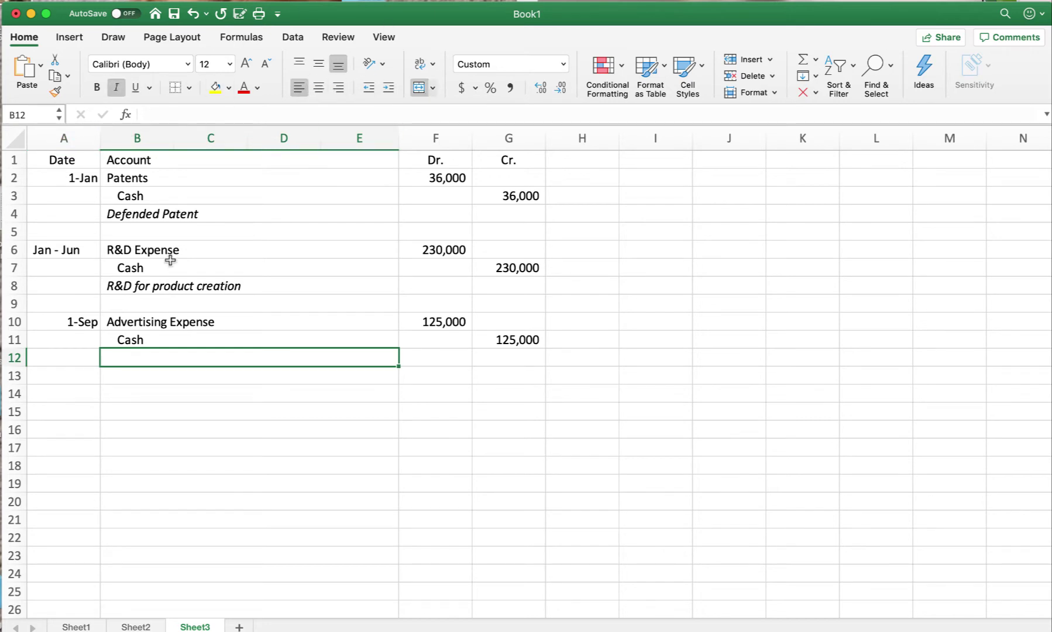
pyautogui.write('Pd ')
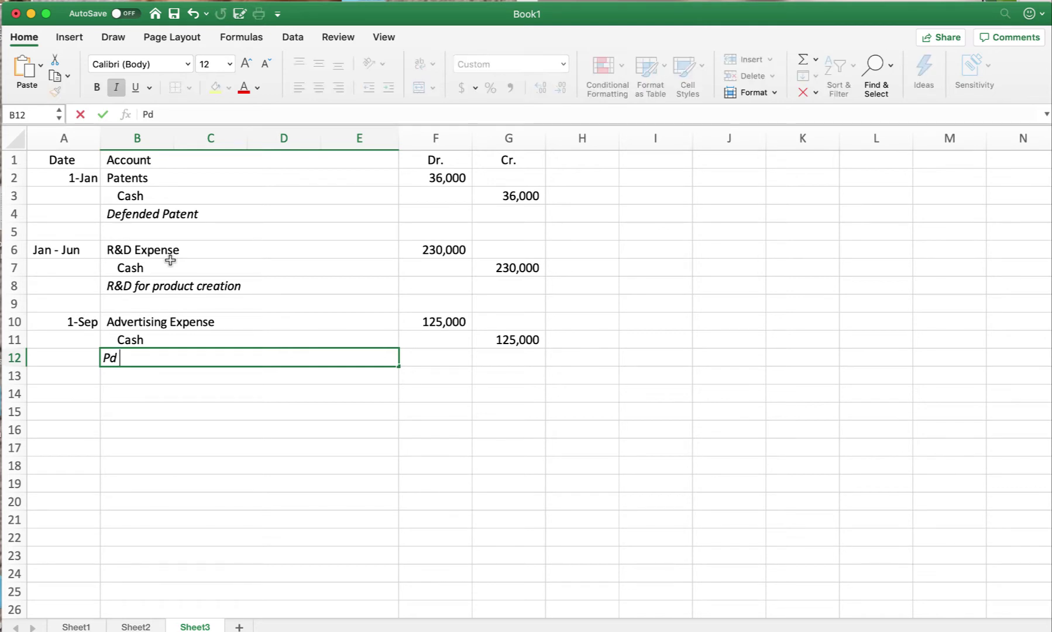
pyautogui.write('for adver')
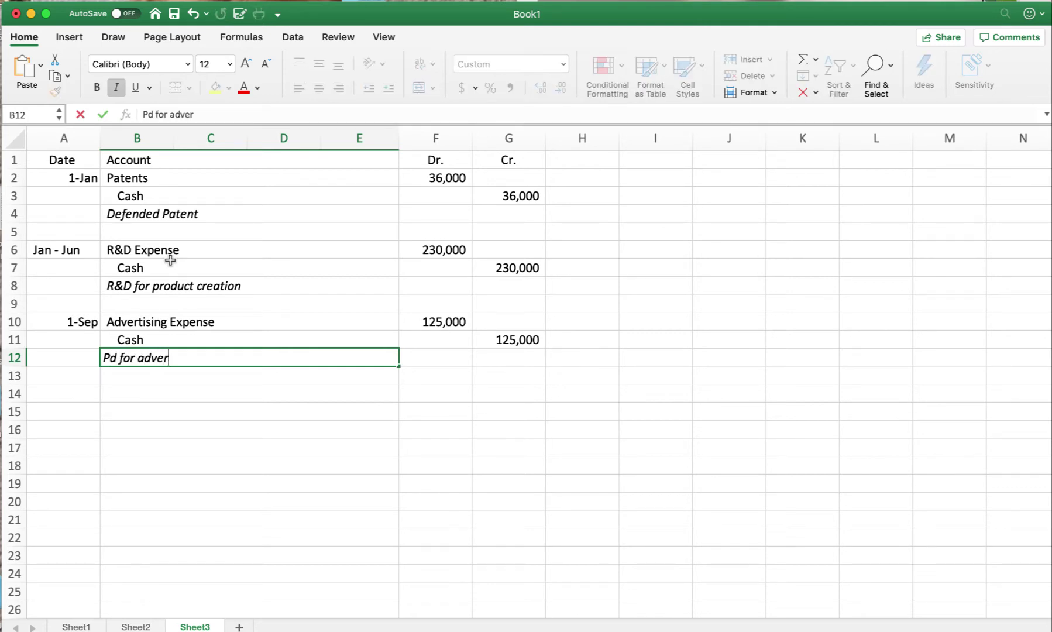
pyautogui.write('tising')
pyautogui.press('Return')
pyautogui.press('Down')
pyautogui.press('super+Tab')
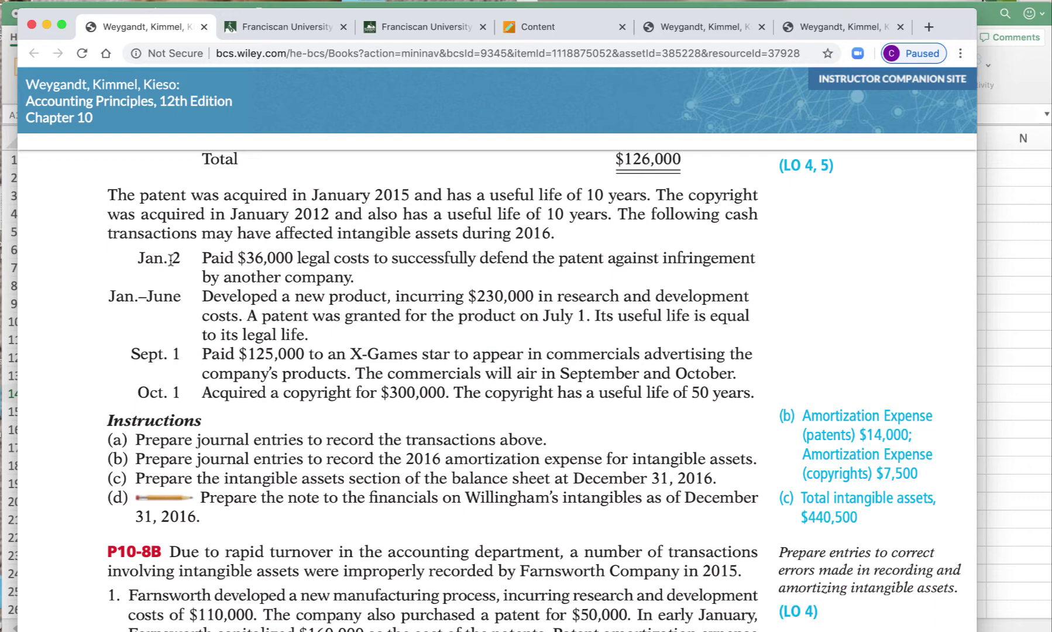
# Enter the Oct 1 date in A14, resetting the cell to General format
pyautogui.press('super+Tab')
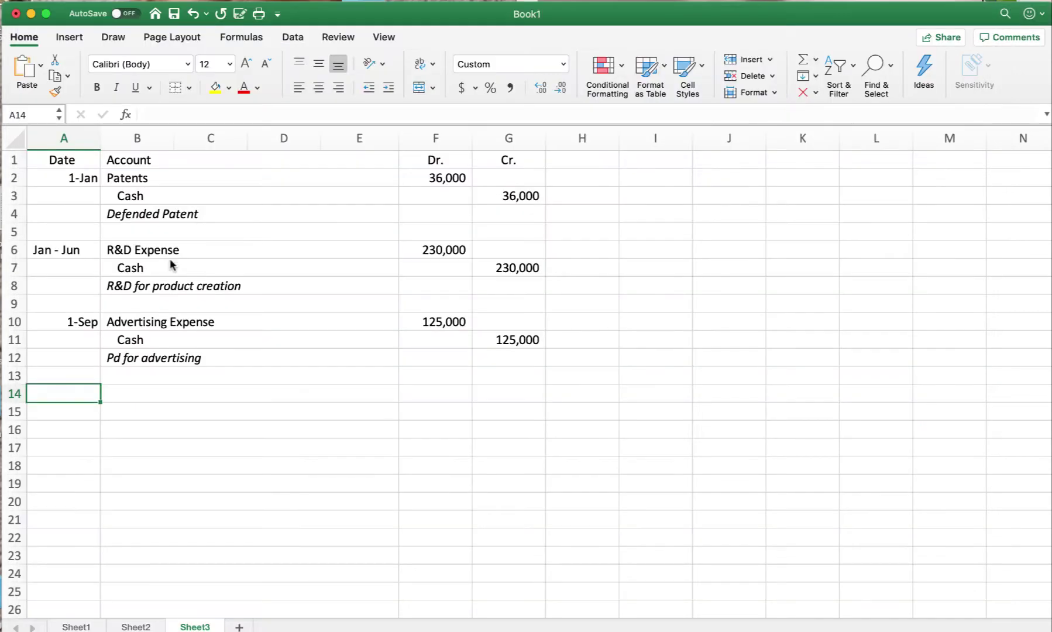
pyautogui.write('Oct 1')
pyautogui.press('Tab')
pyautogui.press('Tab')
pyautogui.hotkey('shift', 'Tab')
pyautogui.hotkey('shift', 'Tab')
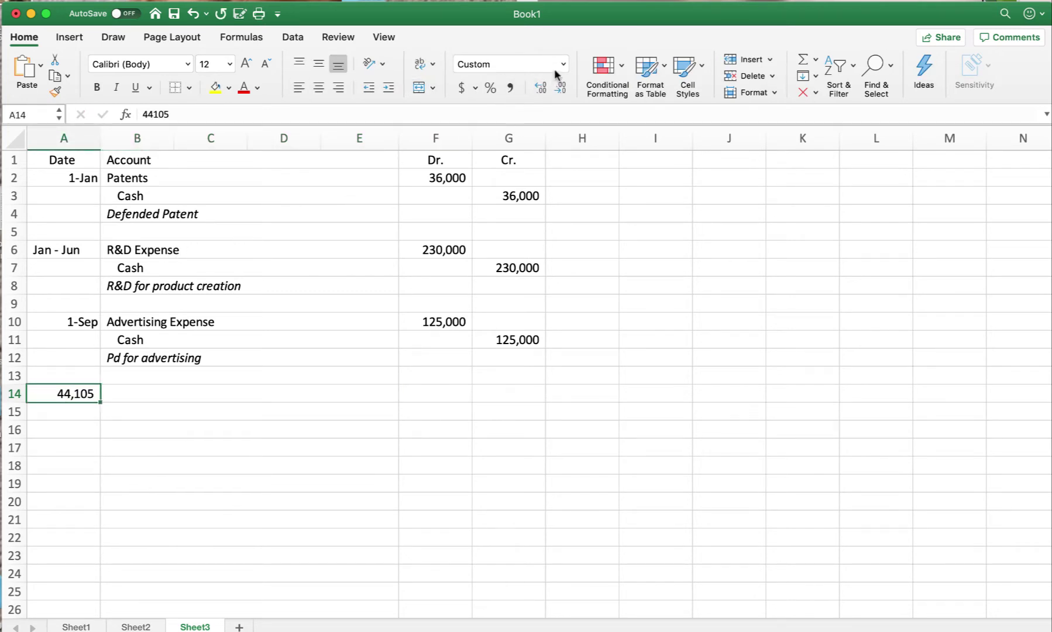
pyautogui.click(559, 65)
pyautogui.click(504, 82)
pyautogui.write('Oct 1')
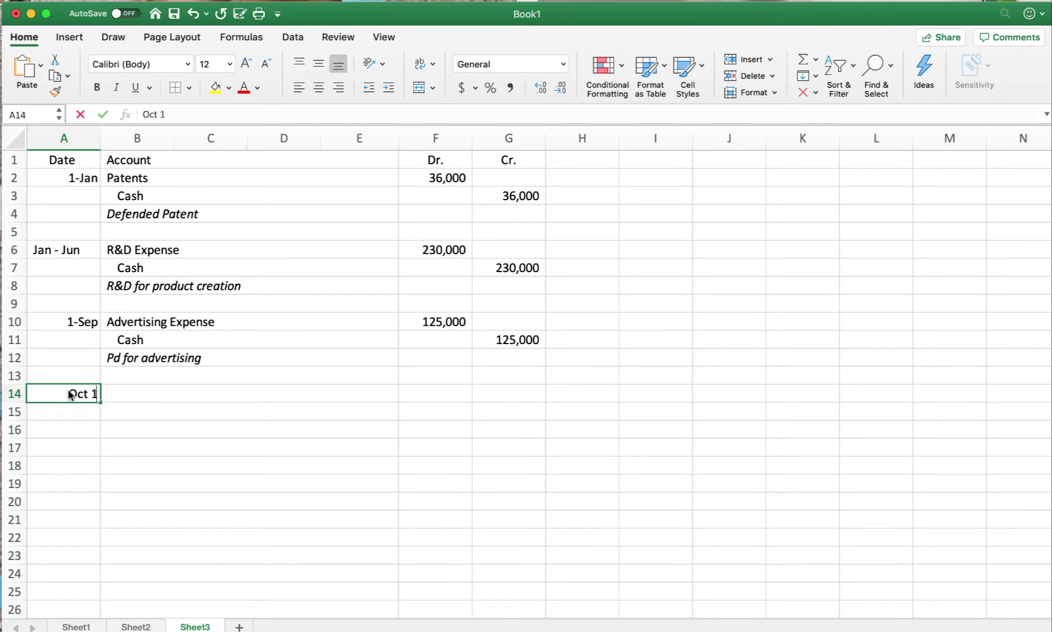
pyautogui.press('Tab')
# Debit Copyright 300,000 in F14, correcting the mistyped amount
pyautogui.write('Copy')
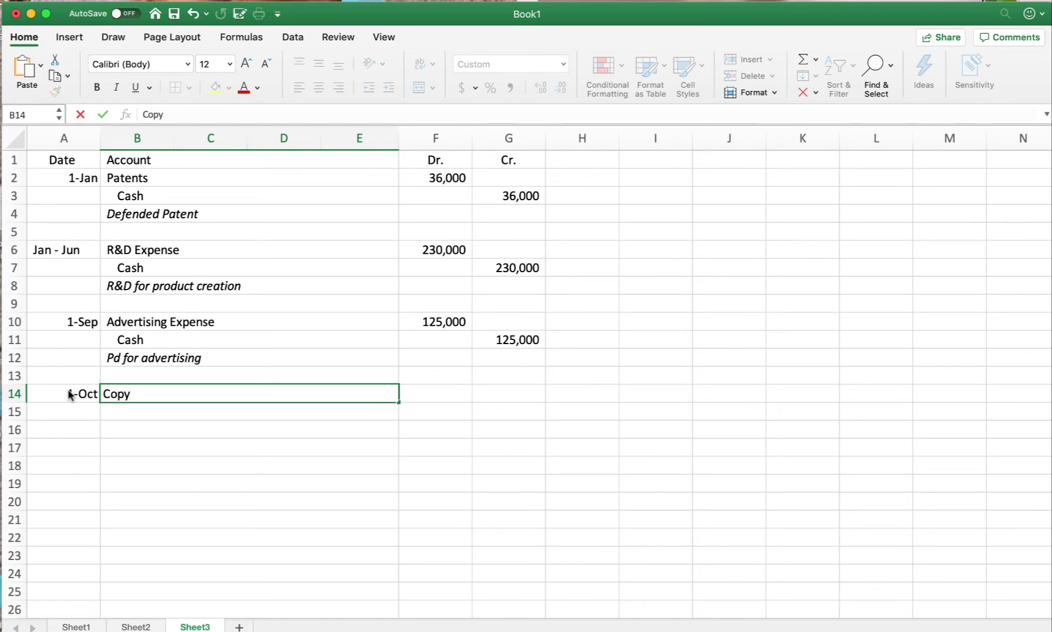
pyautogui.write('right')
pyautogui.press('Tab')
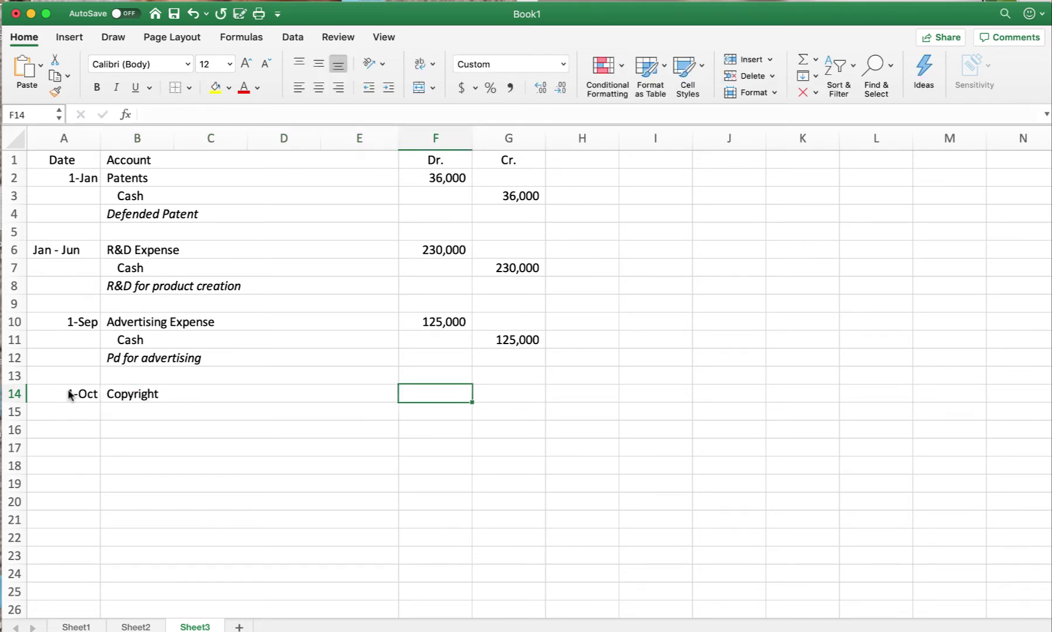
pyautogui.write('30')
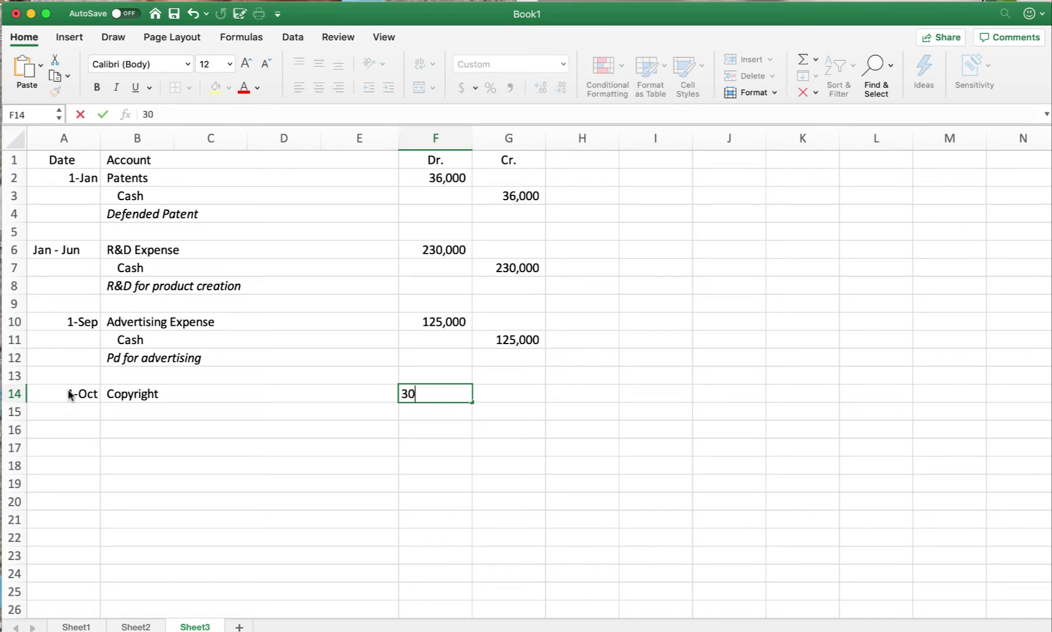
pyautogui.write(',00')
pyautogui.press('Return')
pyautogui.click(69, 395)
pyautogui.press('Right')
pyautogui.press('Right')
pyautogui.press('Right')
pyautogui.press('Right')
pyautogui.press('Right')
pyautogui.write('300')
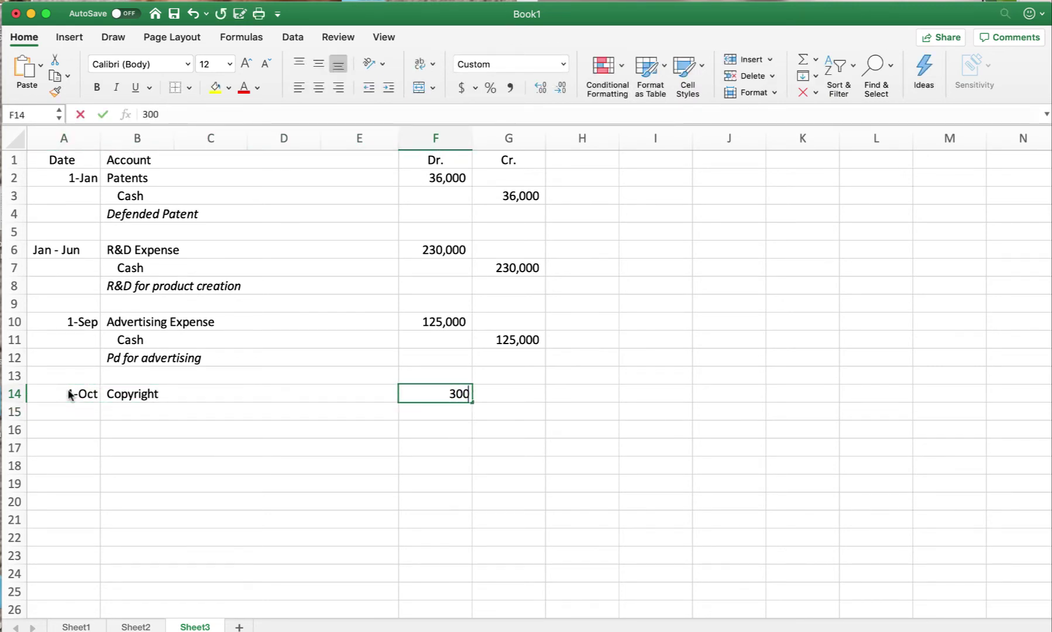
pyautogui.write(',00')
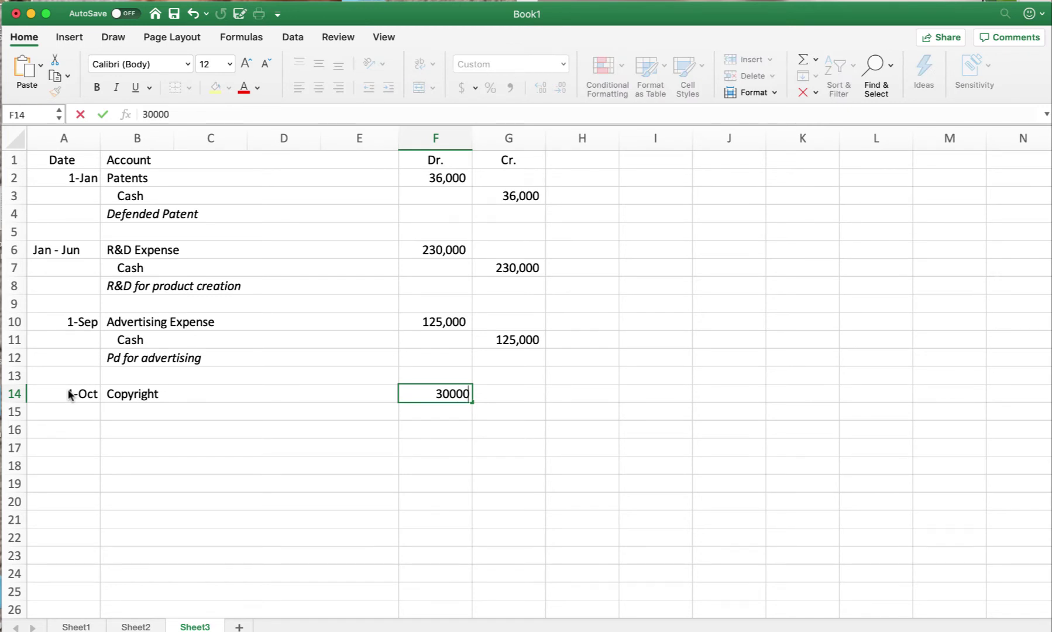
pyautogui.write('0')
pyautogui.press('Return')
# Credit an indented Cash line 300,000 in row 15
pyautogui.press('Left')
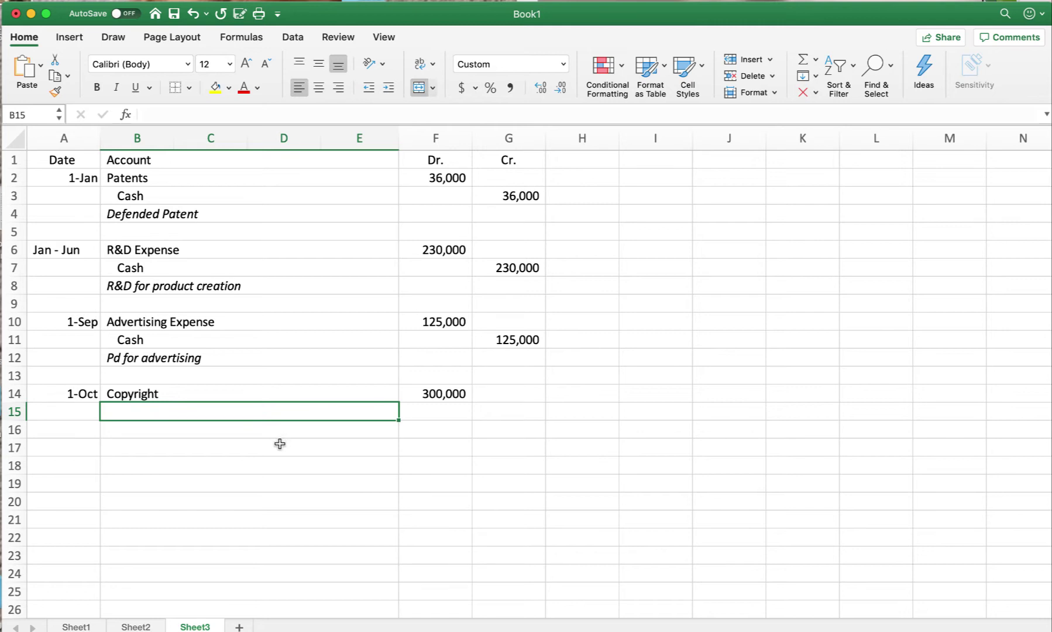
pyautogui.click(389, 88)
pyautogui.write('cash')
pyautogui.press('Tab')
pyautogui.press('Left')
pyautogui.write('Cash')
pyautogui.press('Tab')
pyautogui.press('Tab')
pyautogui.write('300000')
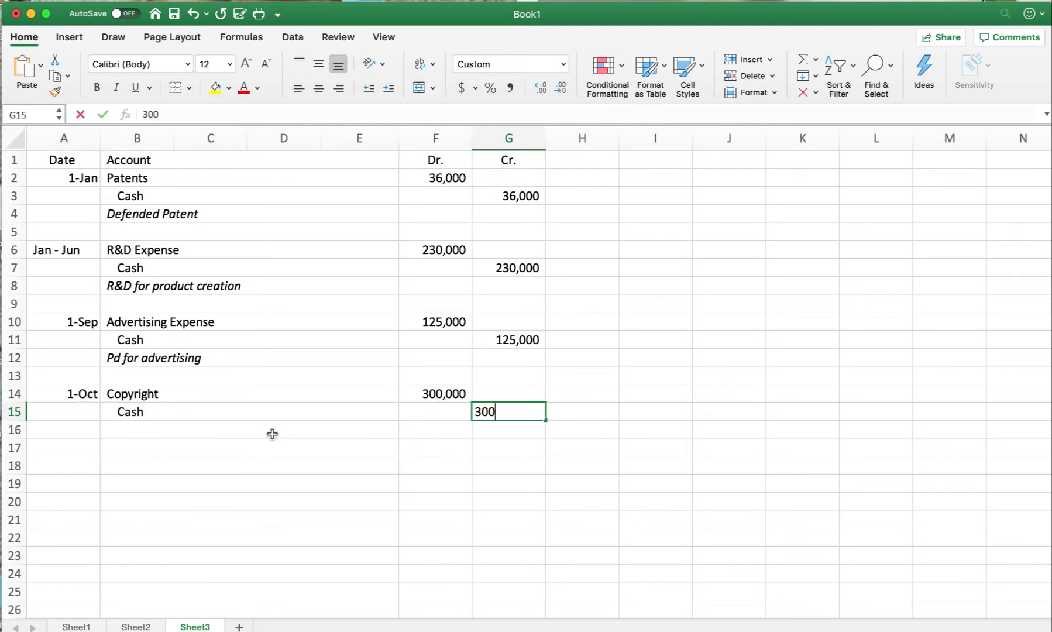
pyautogui.press('Return')
pyautogui.press('Left')
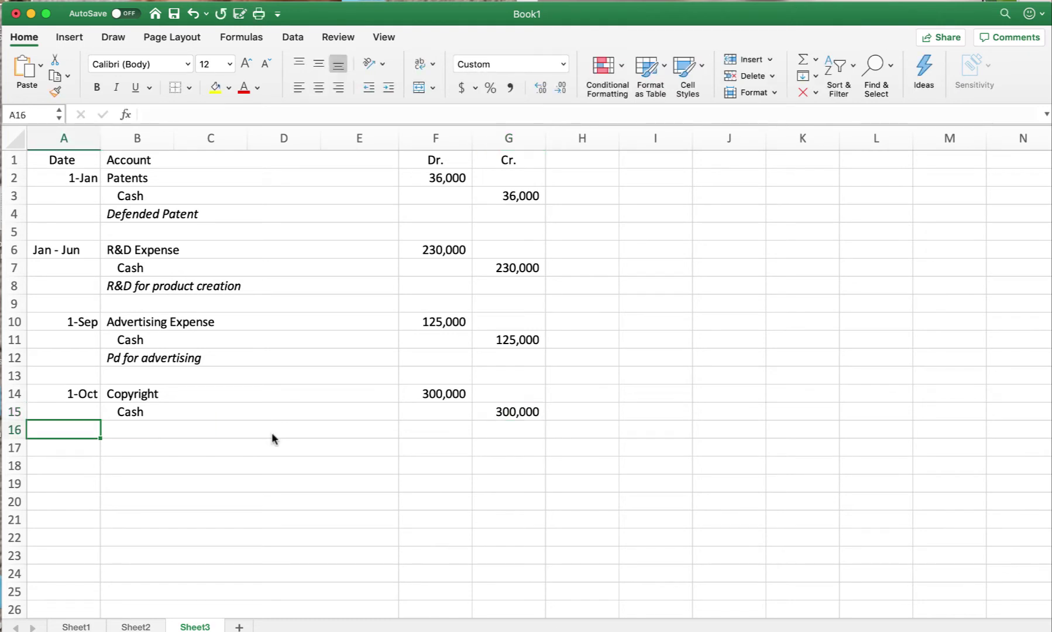
# Reset A17 to General, enter Dec 31 and debit Amortization Expense in B17
pyautogui.press('Down')
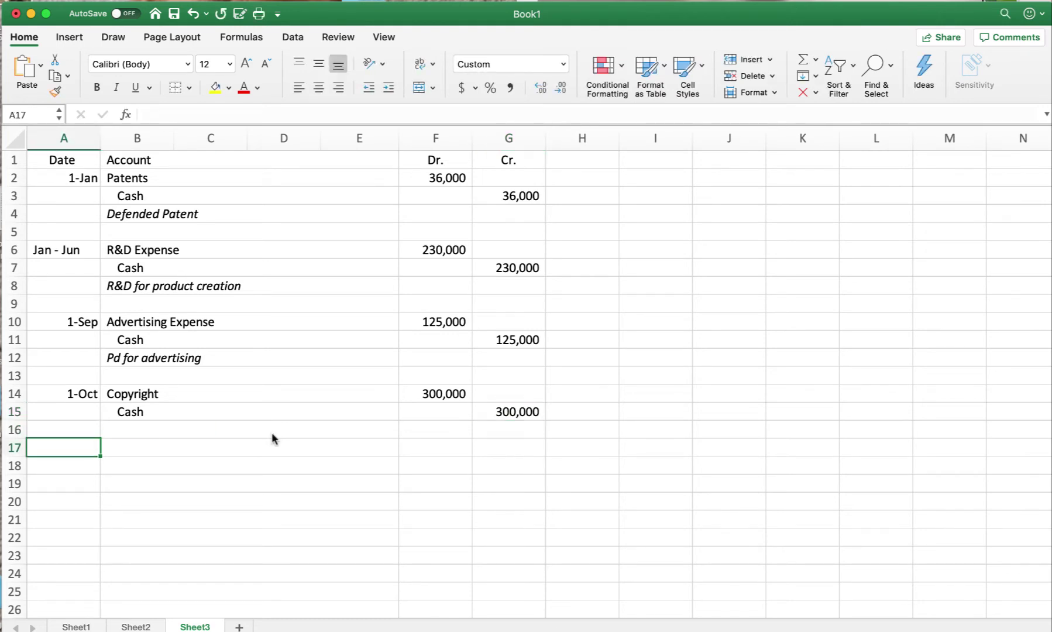
pyautogui.write('12')
pyautogui.press('BackSpace')
pyautogui.press('BackSpace')
pyautogui.press('Escape')
pyautogui.click(561, 68)
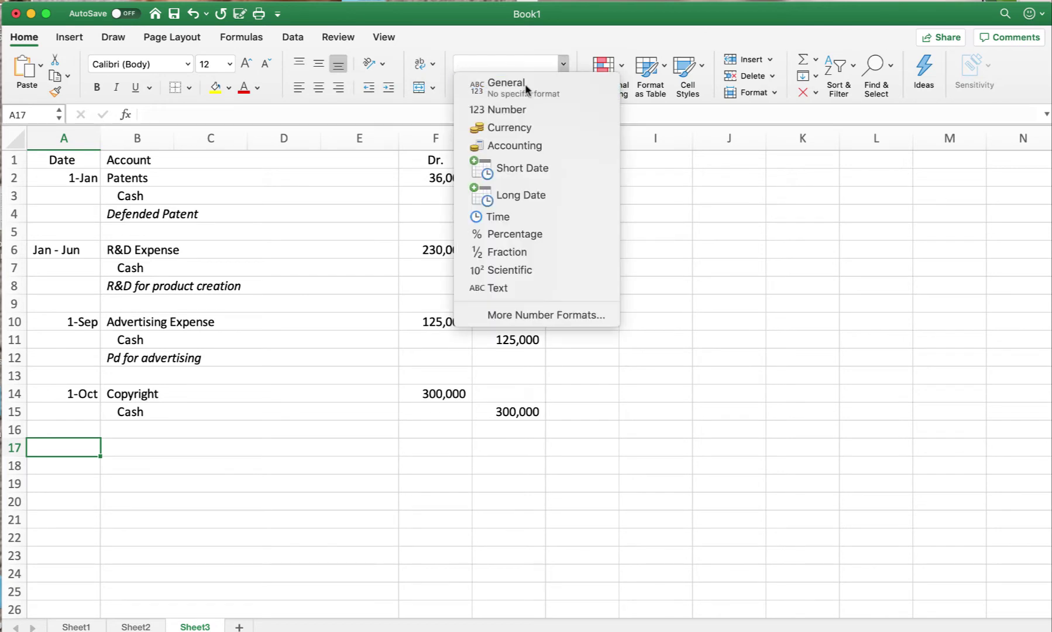
pyautogui.click(530, 89)
pyautogui.write('Dec ')
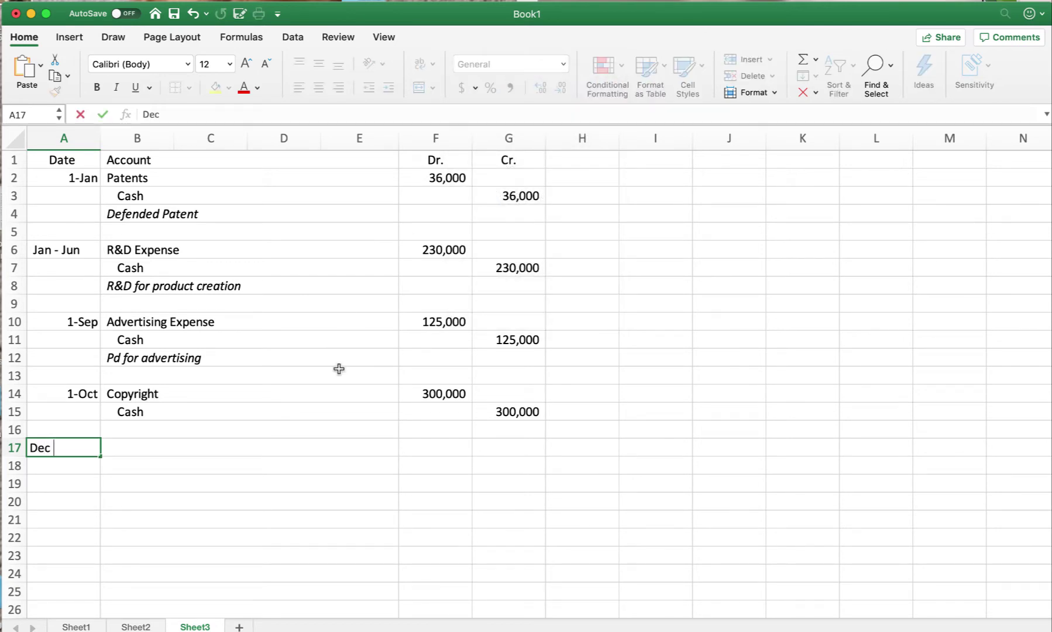
pyautogui.write('31')
pyautogui.press('Tab')
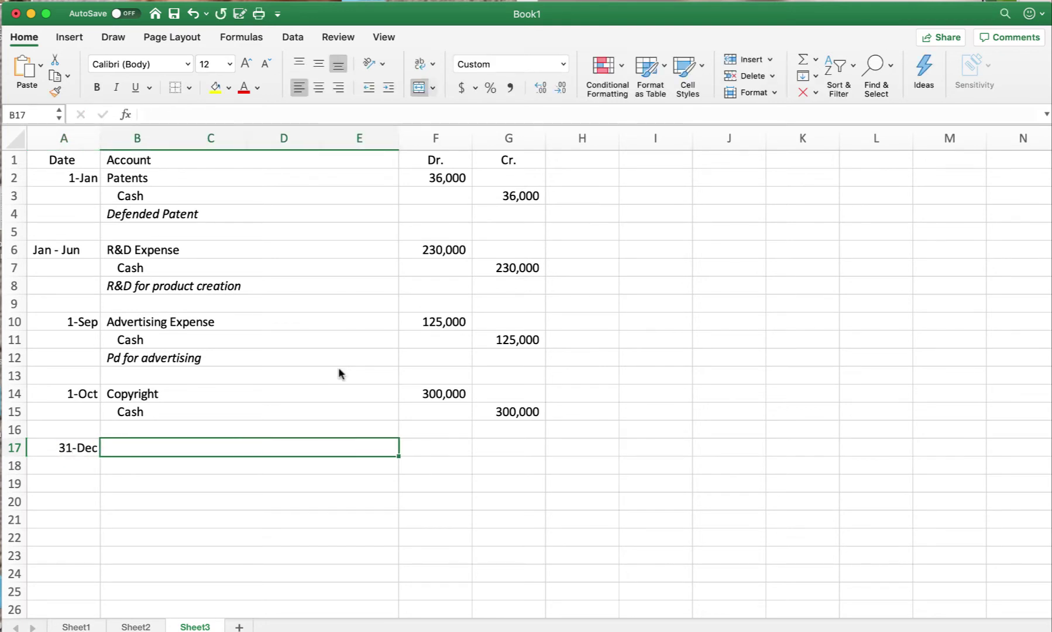
pyautogui.write('Amortization Ex')
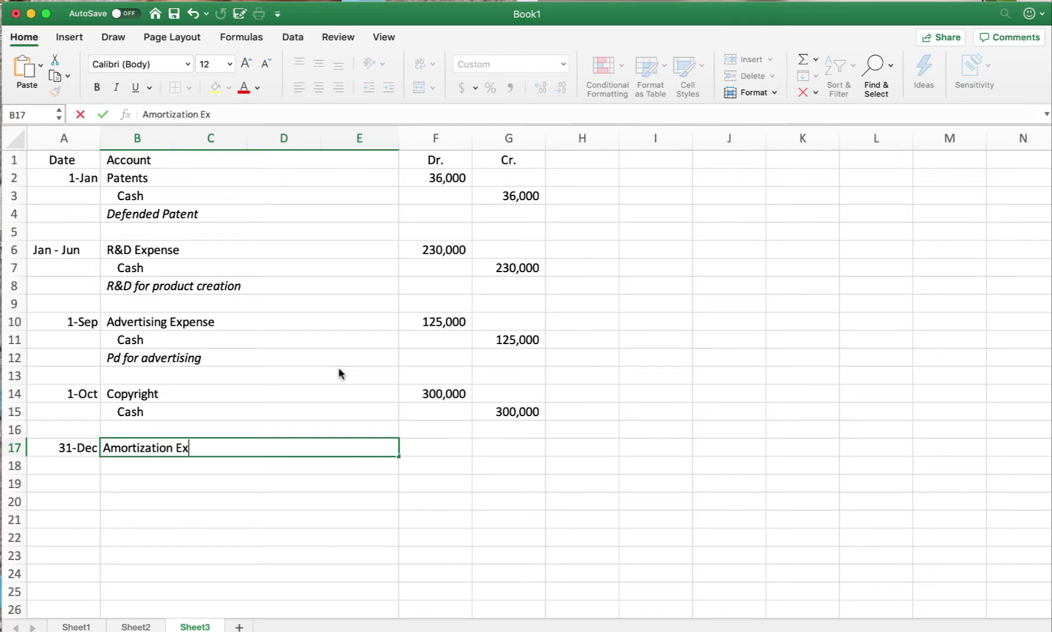
pyautogui.write('pense')
pyautogui.press('Return')
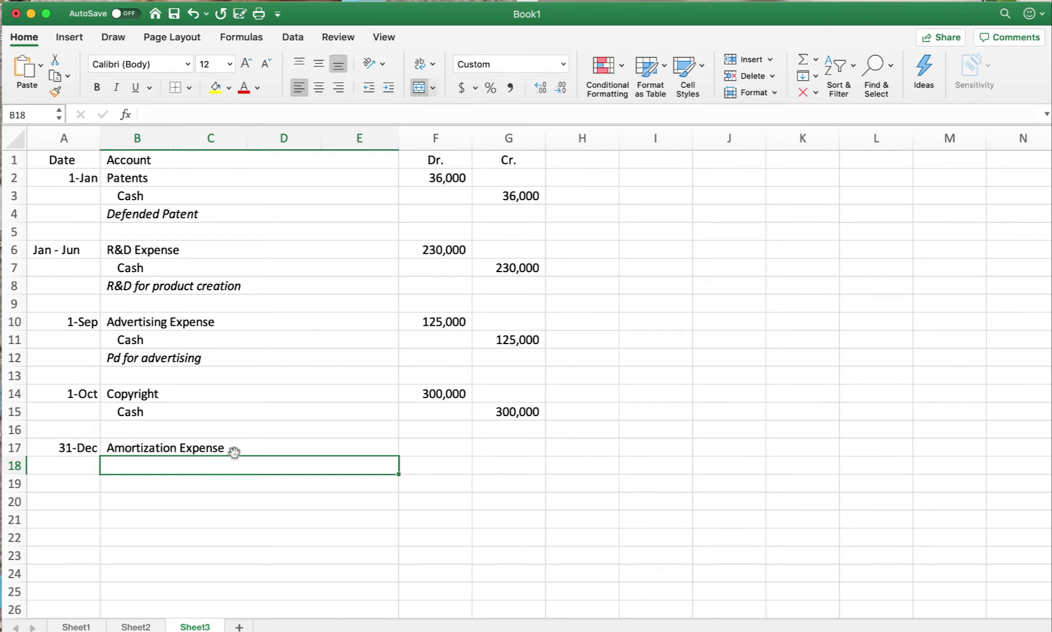
# Add an indented Patents credit line below Amortization Expense in B18
pyautogui.click(390, 89)
pyautogui.write('Patent')
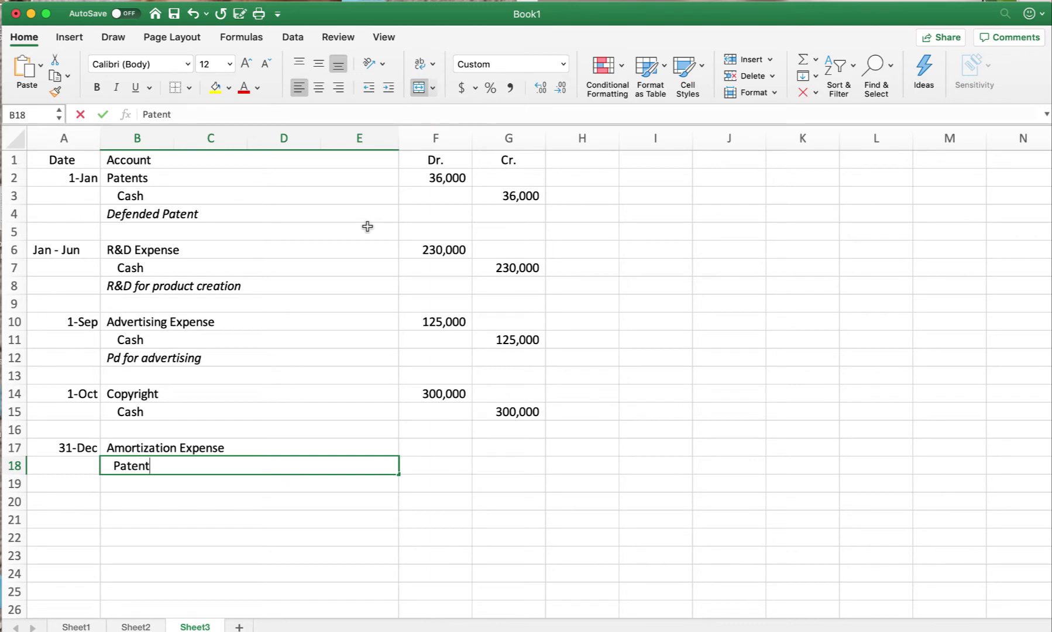
pyautogui.write('s')
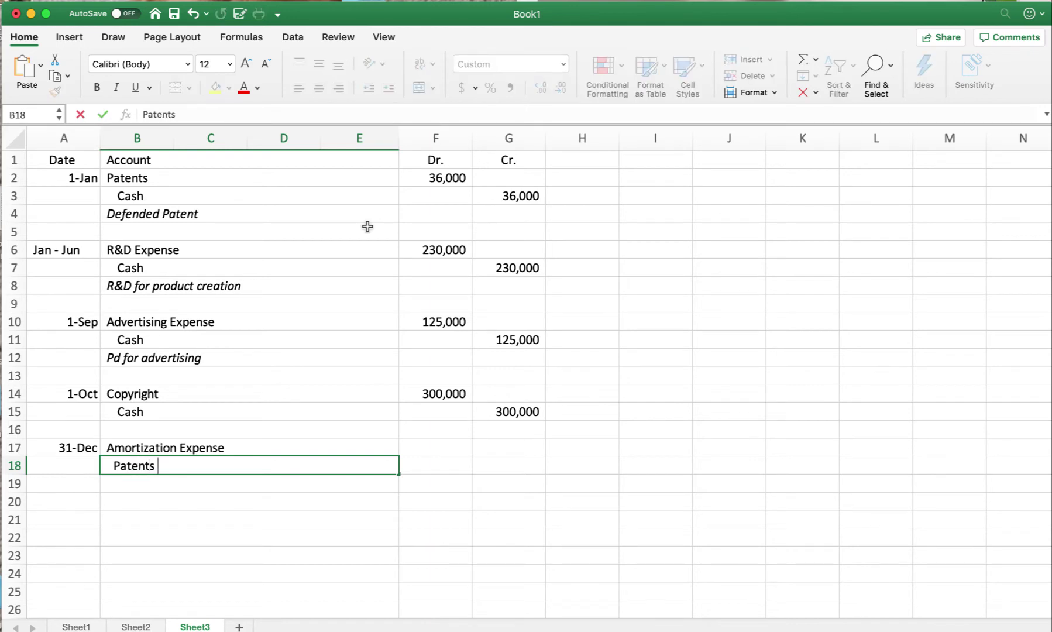
pyautogui.press('Tab')
pyautogui.press('Tab')
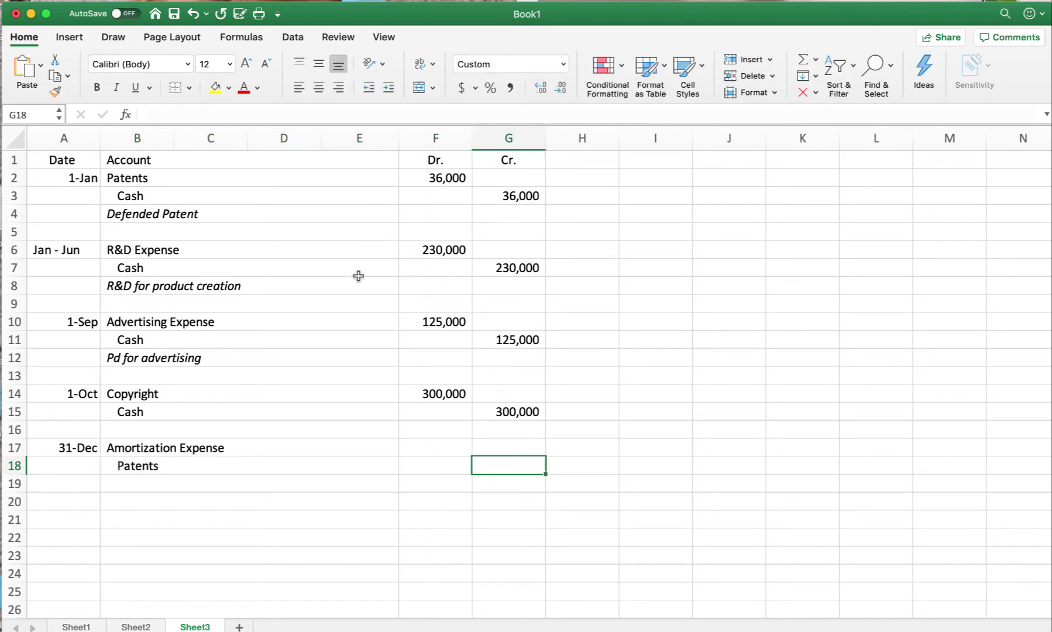
# Enter the 100,000 patent cost in I15 and format column I as Comma Style without decimals
pyautogui.click(651, 414)
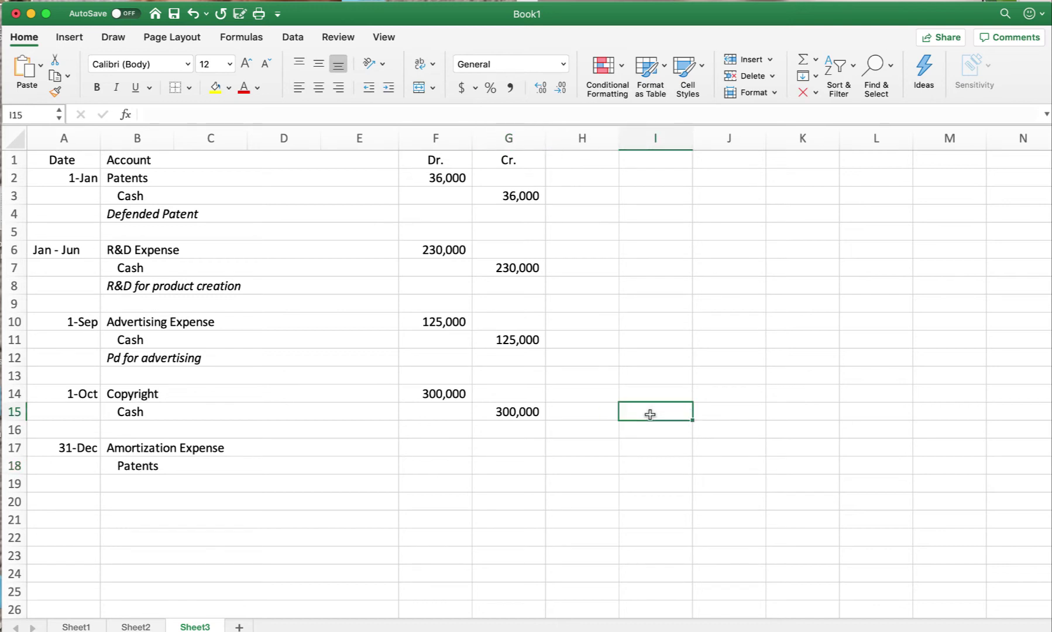
pyautogui.write('100')
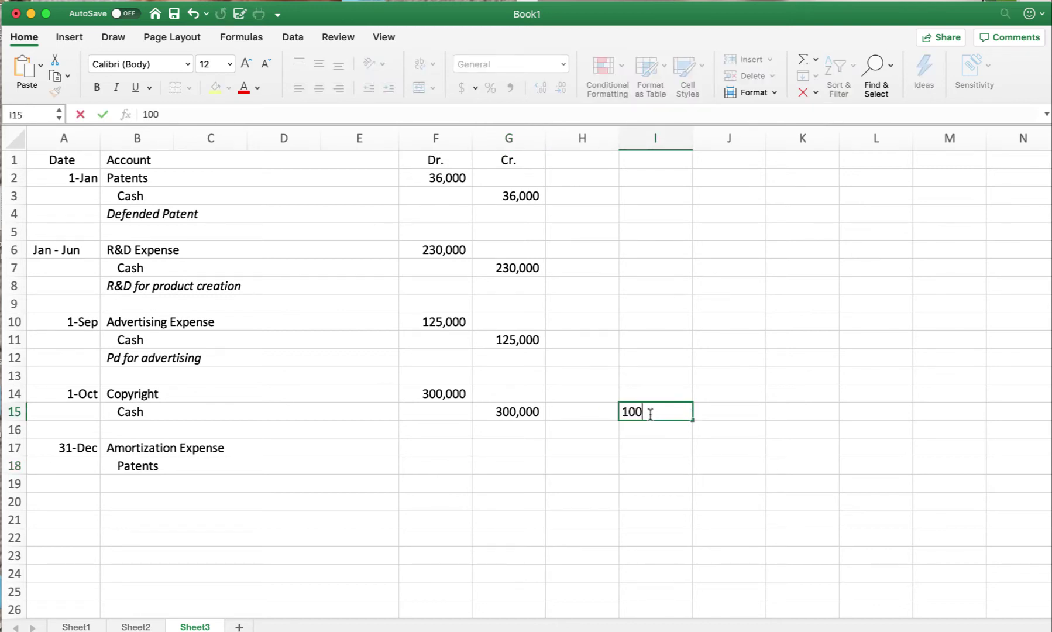
pyautogui.write('000')
pyautogui.press('Return')
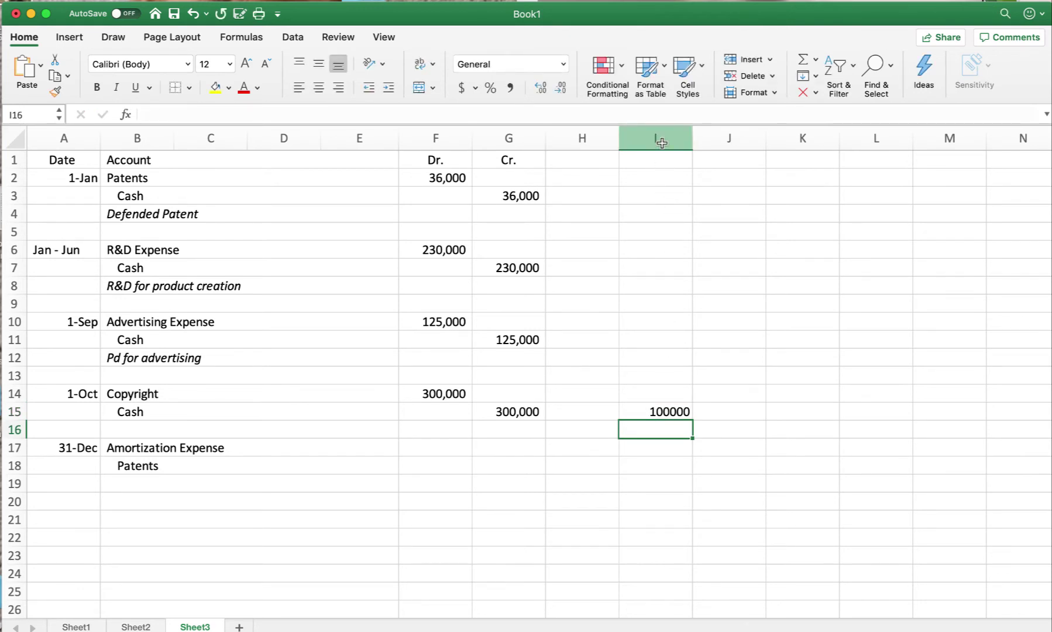
pyautogui.click(655, 139)
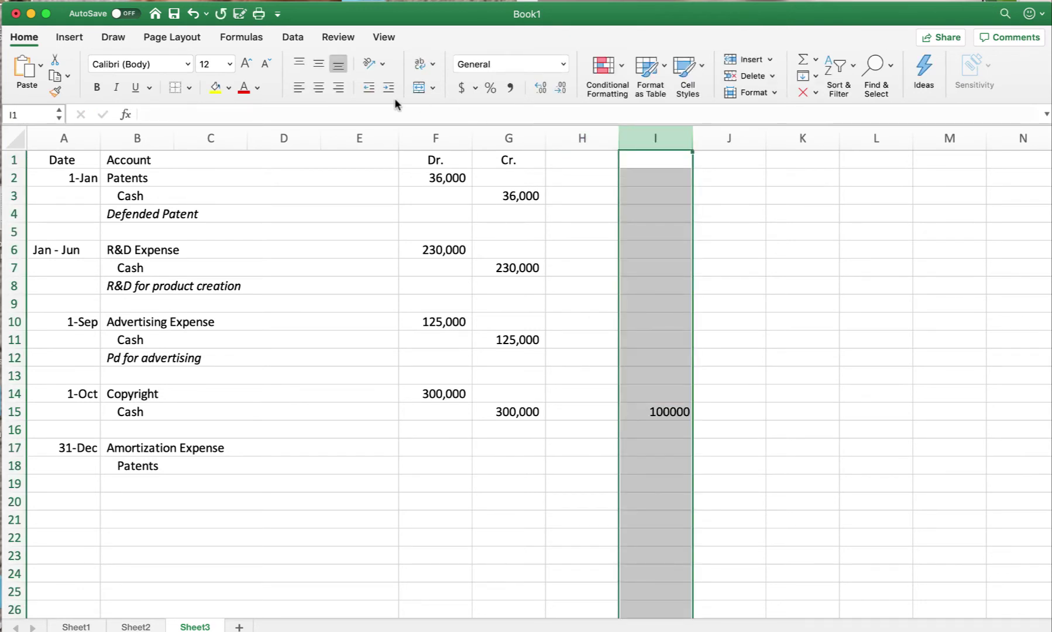
pyautogui.click(507, 90)
pyautogui.click(560, 87)
pyautogui.click(560, 88)
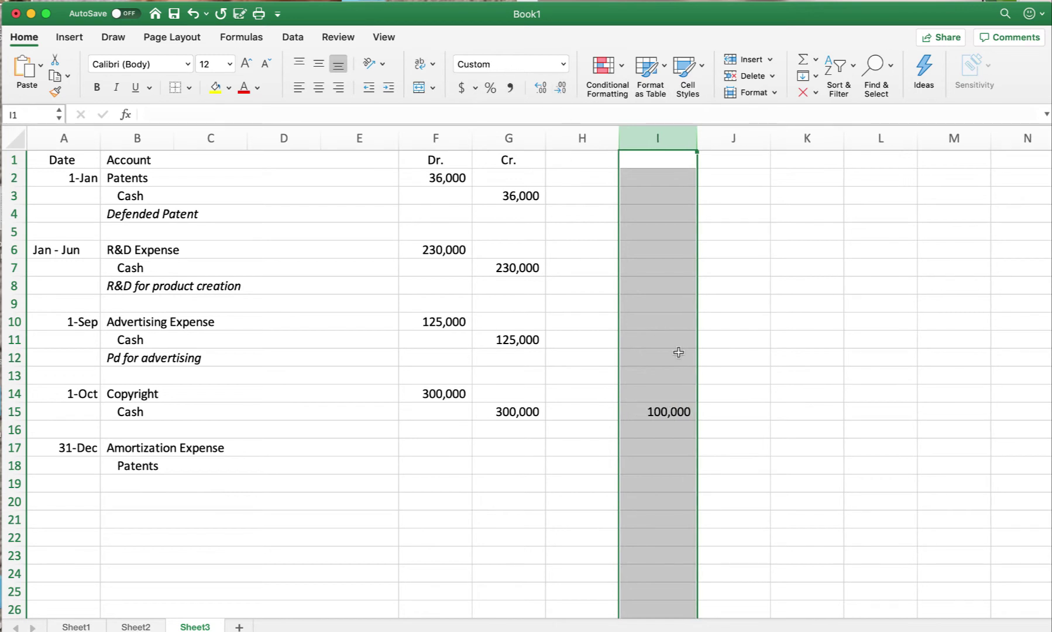
pyautogui.click(722, 415)
pyautogui.press('super+Tab')
# Scroll through problem P10-7B to recheck the patent's 10-year life, then return to Excel
pyautogui.scroll(5, 477, 302)
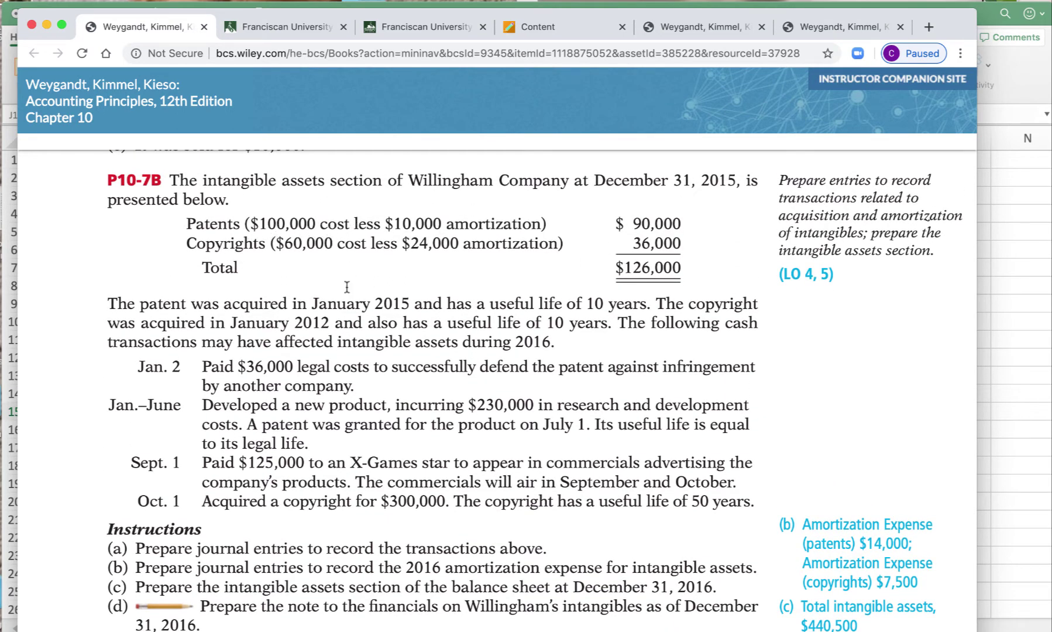
pyautogui.scroll(-1, 347, 287)
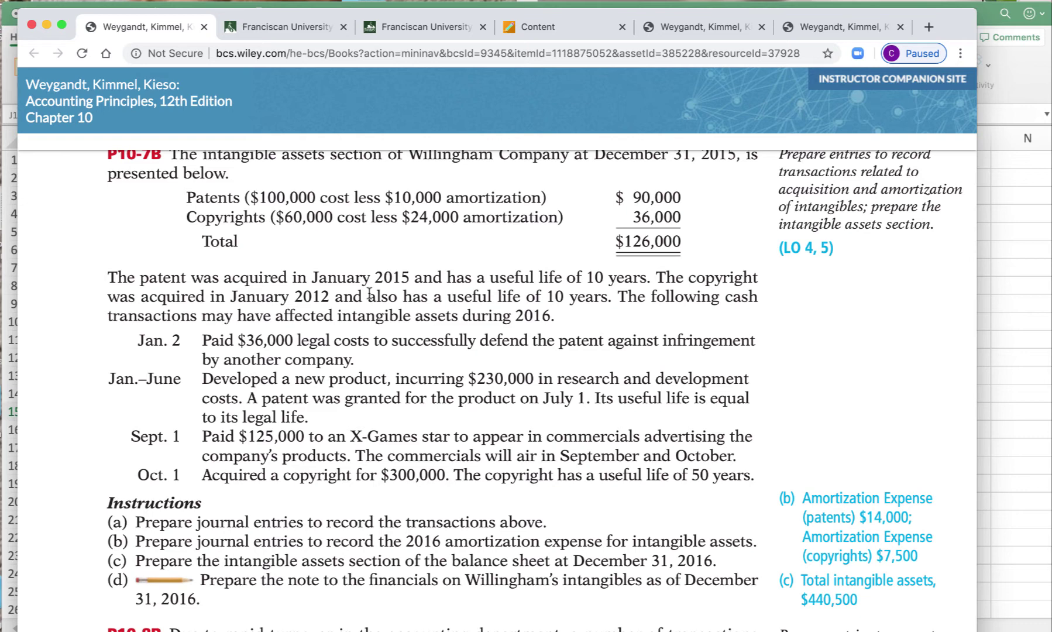
pyautogui.press('super+Tab')
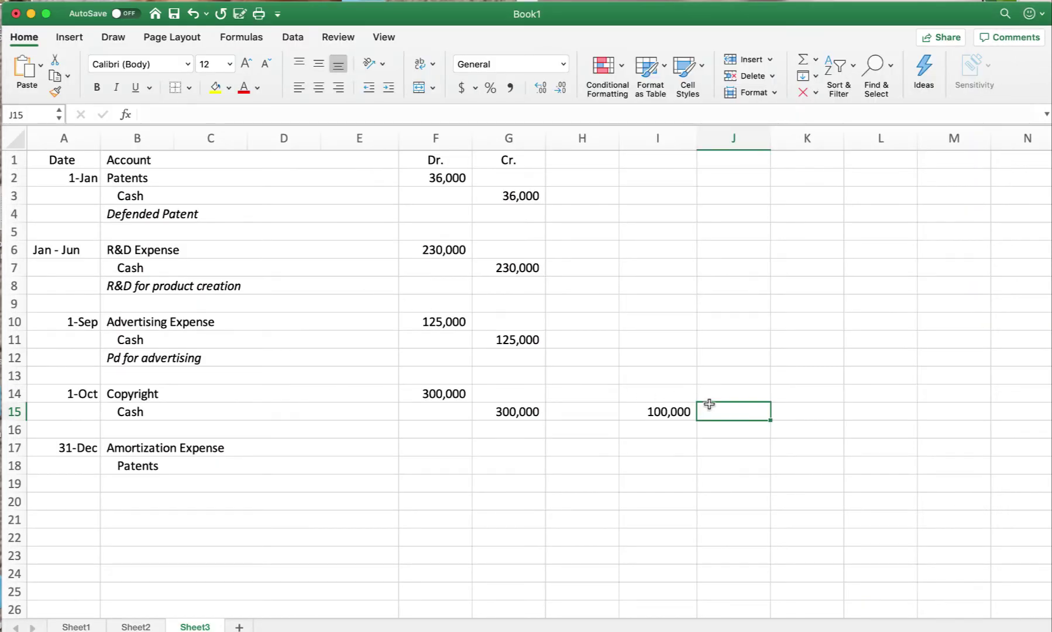
# Enter the 0.1 rate (=1/10) in J15 and =I15*J15 in K15, giving 10,000
pyautogui.write('=1/10')
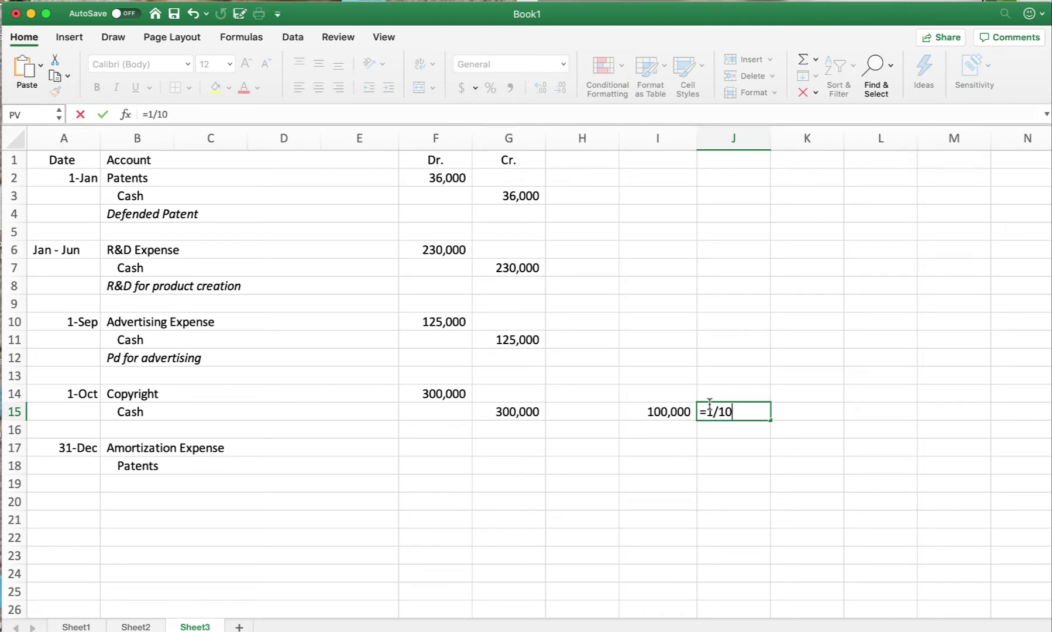
pyautogui.press('Return')
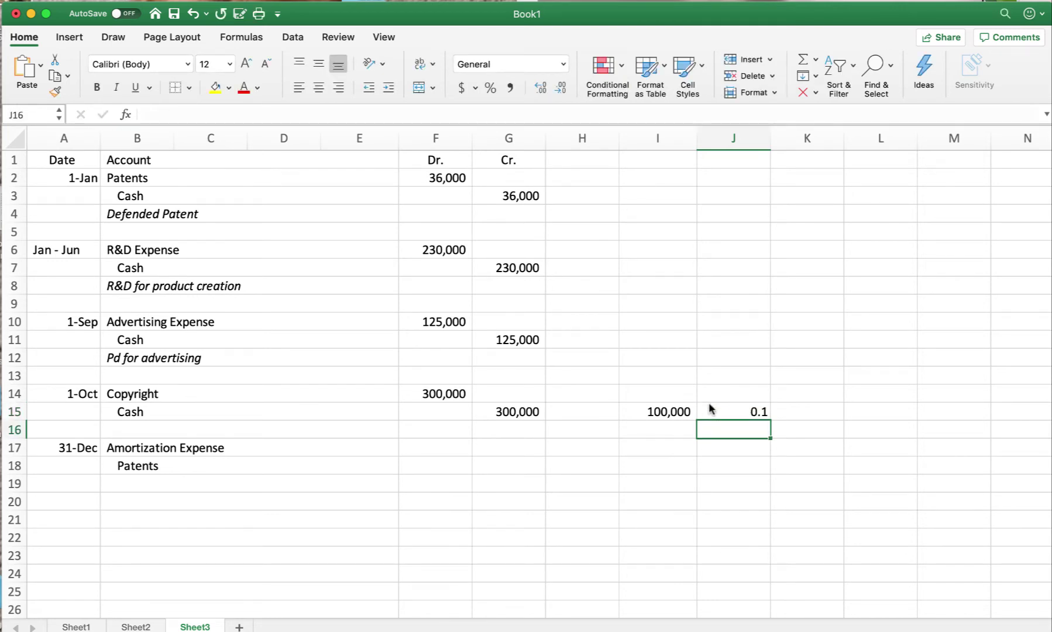
pyautogui.click(810, 409)
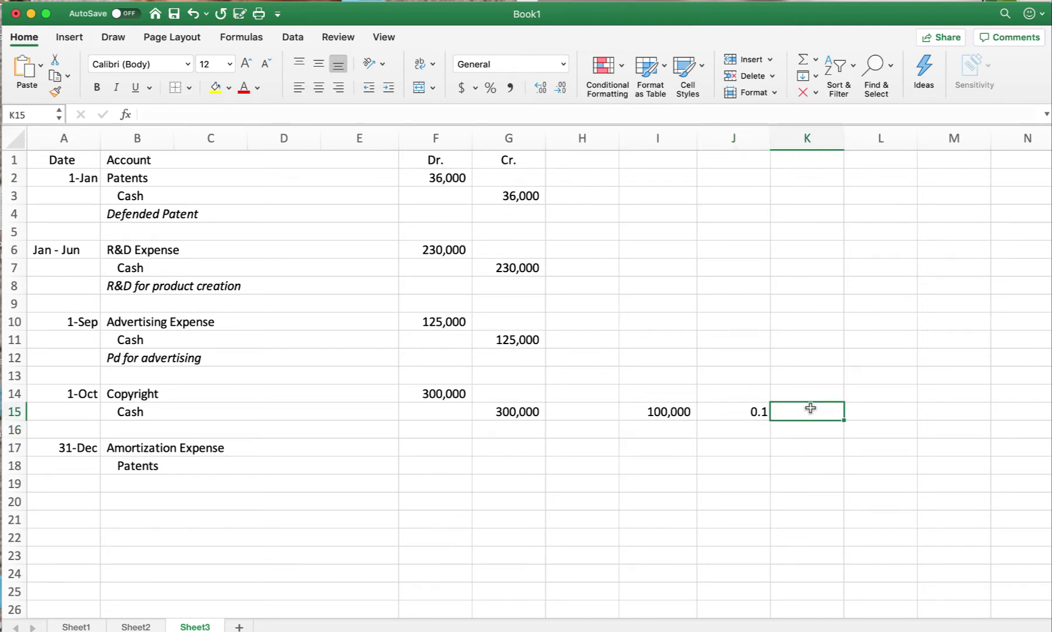
pyautogui.write('=')
pyautogui.click(678, 412)
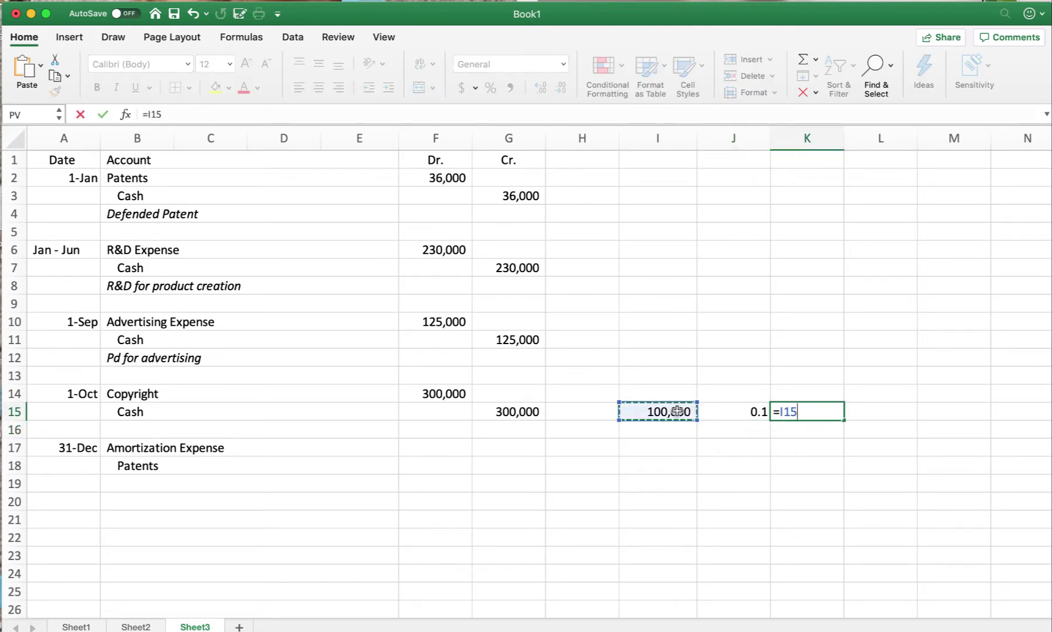
pyautogui.write('*')
pyautogui.click(751, 413)
pyautogui.press('Return')
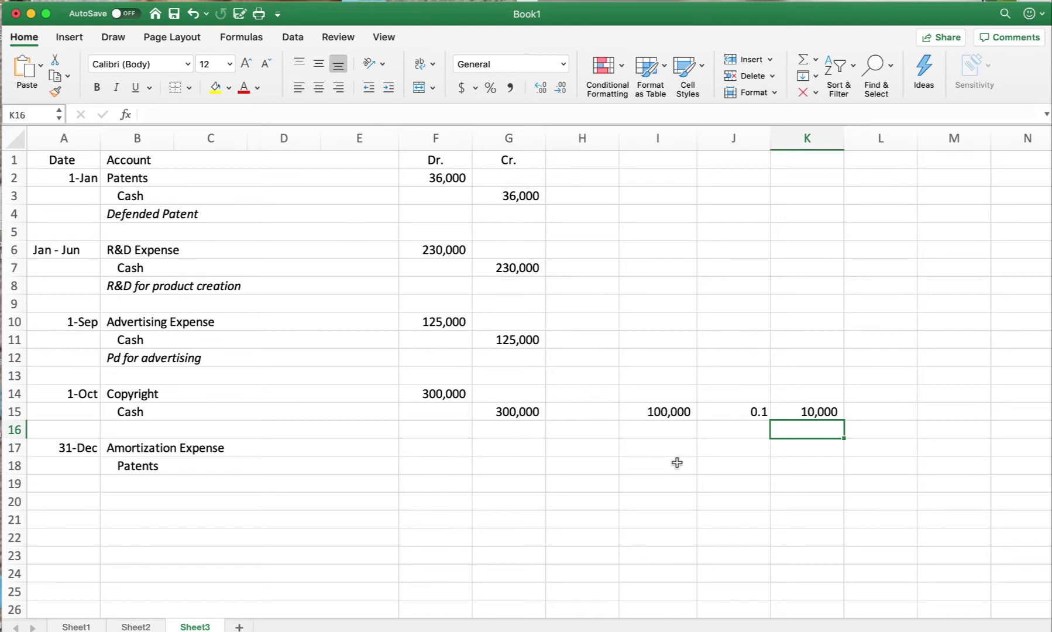
pyautogui.click(663, 431)
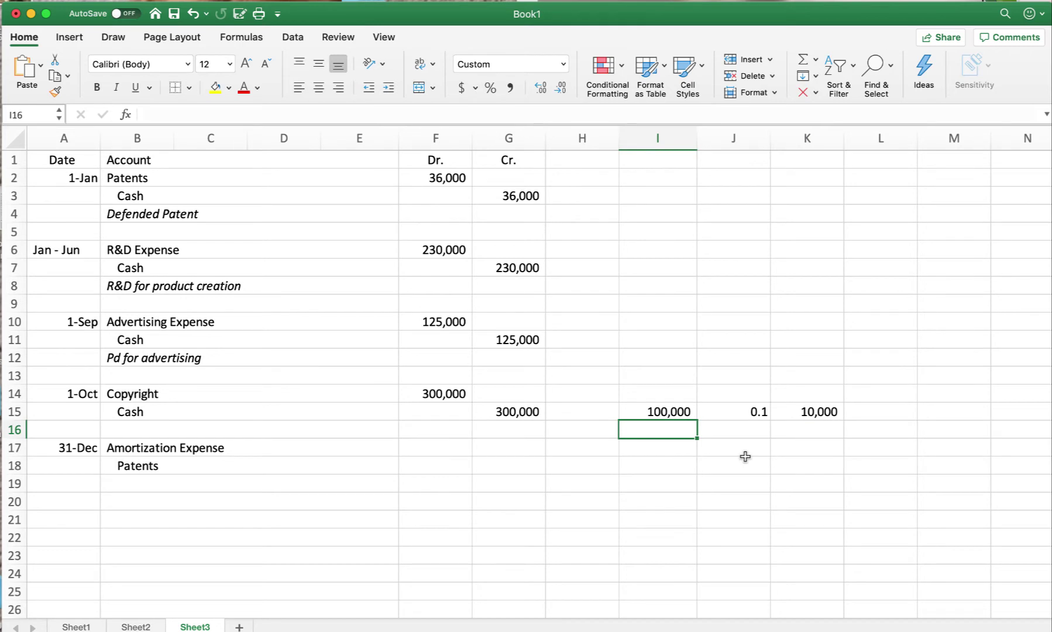
# Enter the 36,000 defense cost in I16 and check the values in I15, J15 and I16
pyautogui.write('36000')
pyautogui.press('Tab')
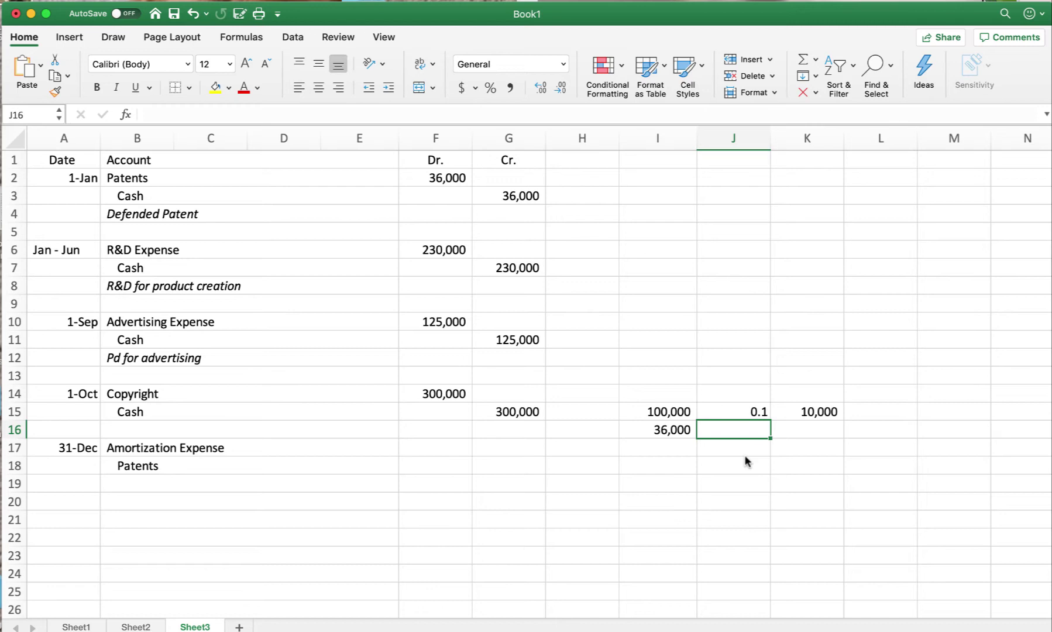
pyautogui.click(744, 412)
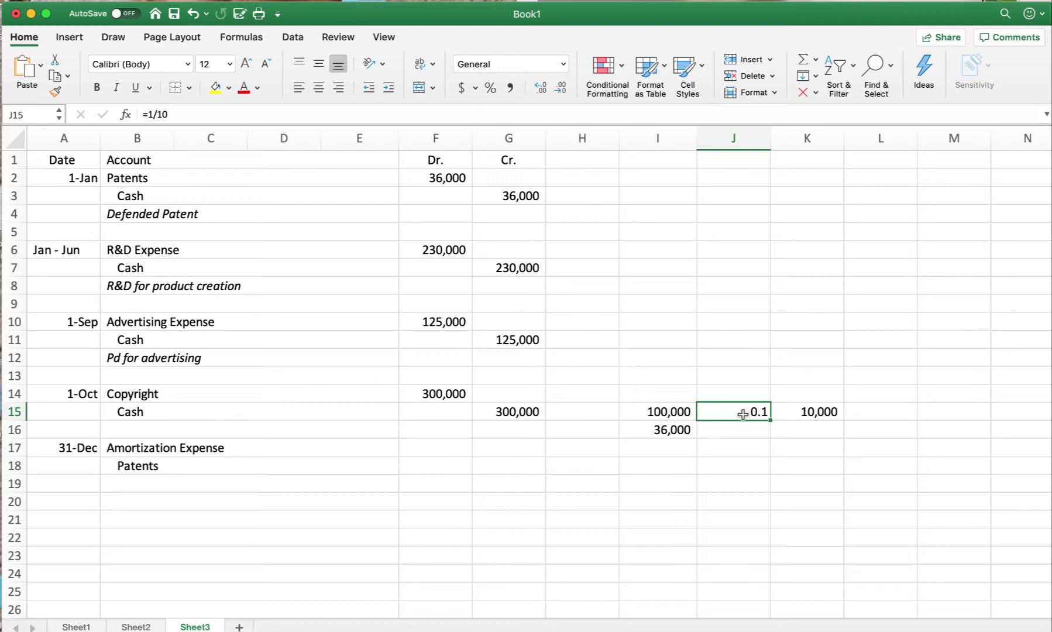
pyautogui.click(677, 430)
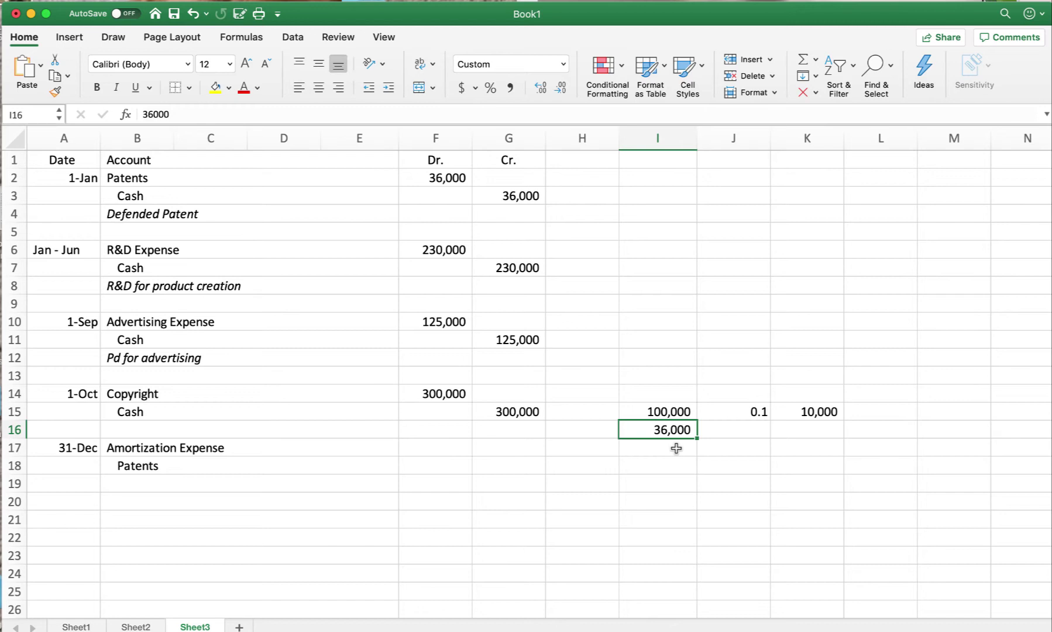
pyautogui.click(680, 408)
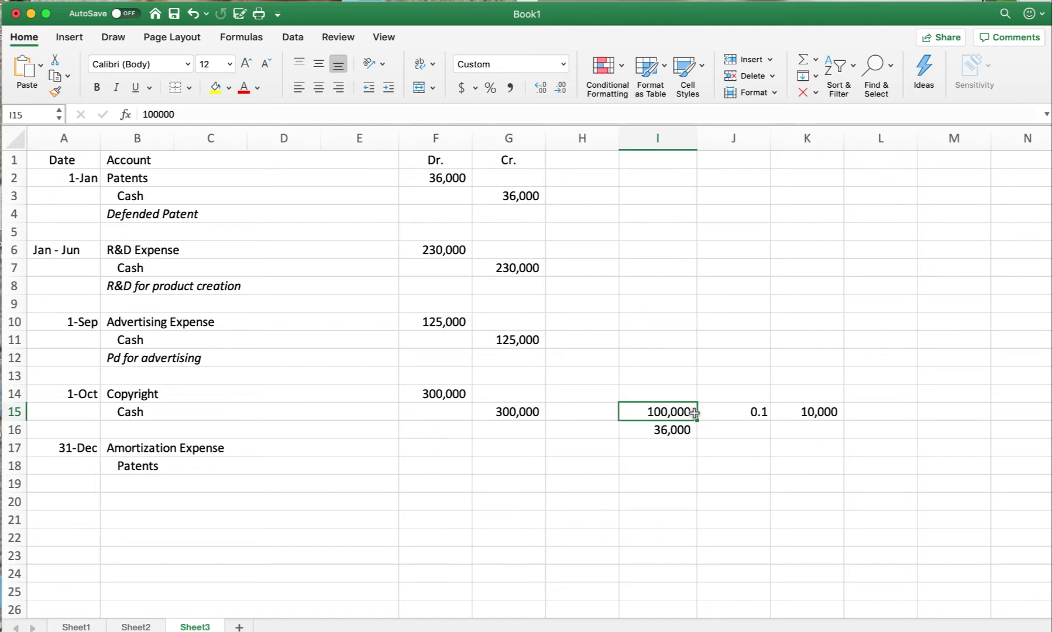
pyautogui.click(677, 429)
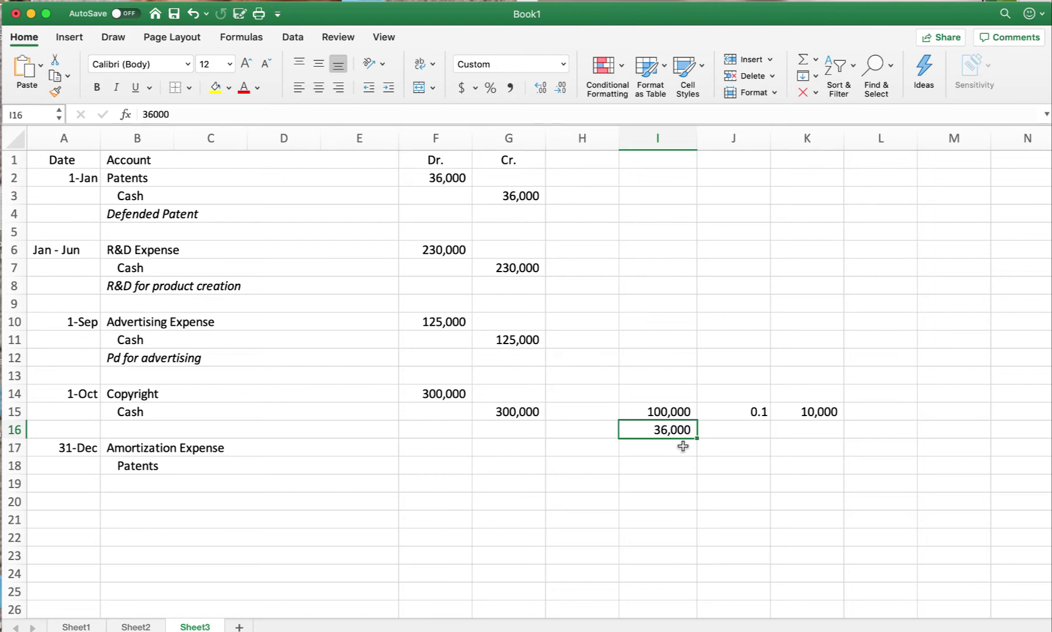
# Enter =1/9 in J16 and =I16*J16 in K16 for 4,000, then select K15:K16
pyautogui.click(735, 432)
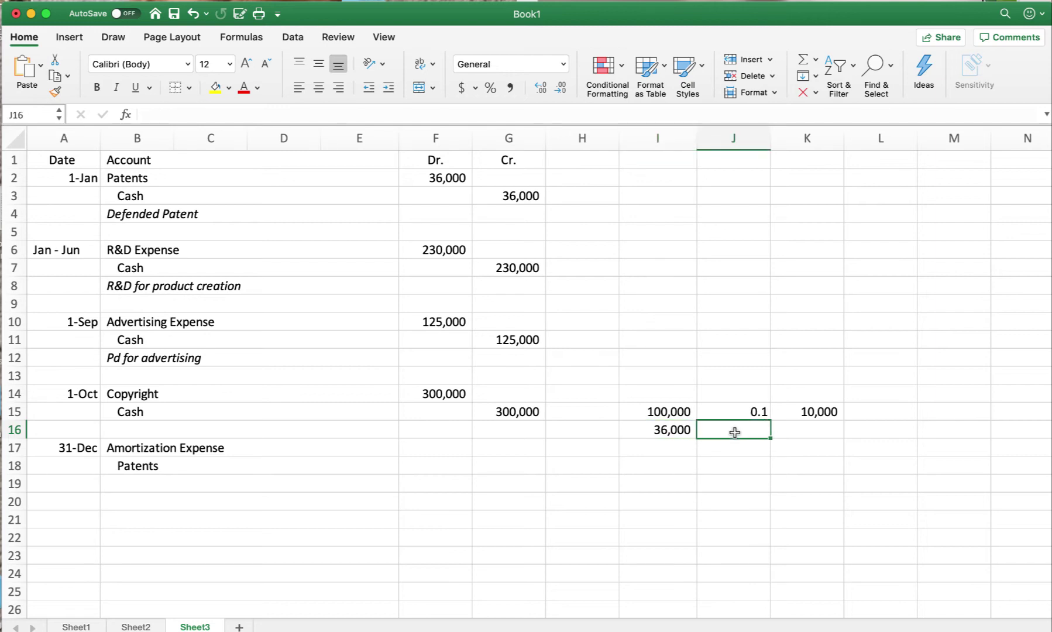
pyautogui.write('=1/9')
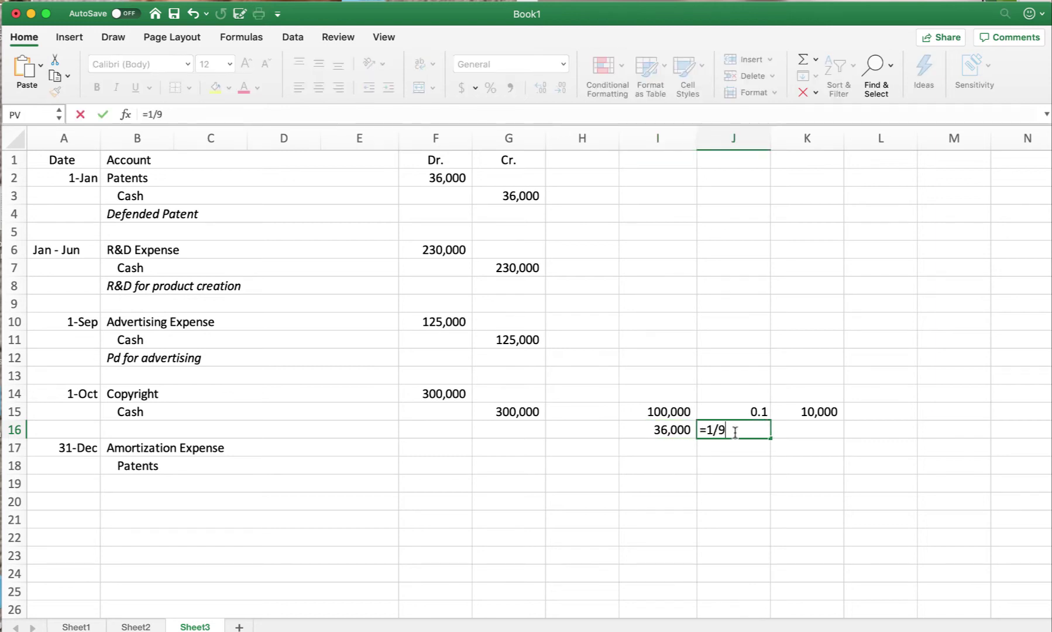
pyautogui.press('Return')
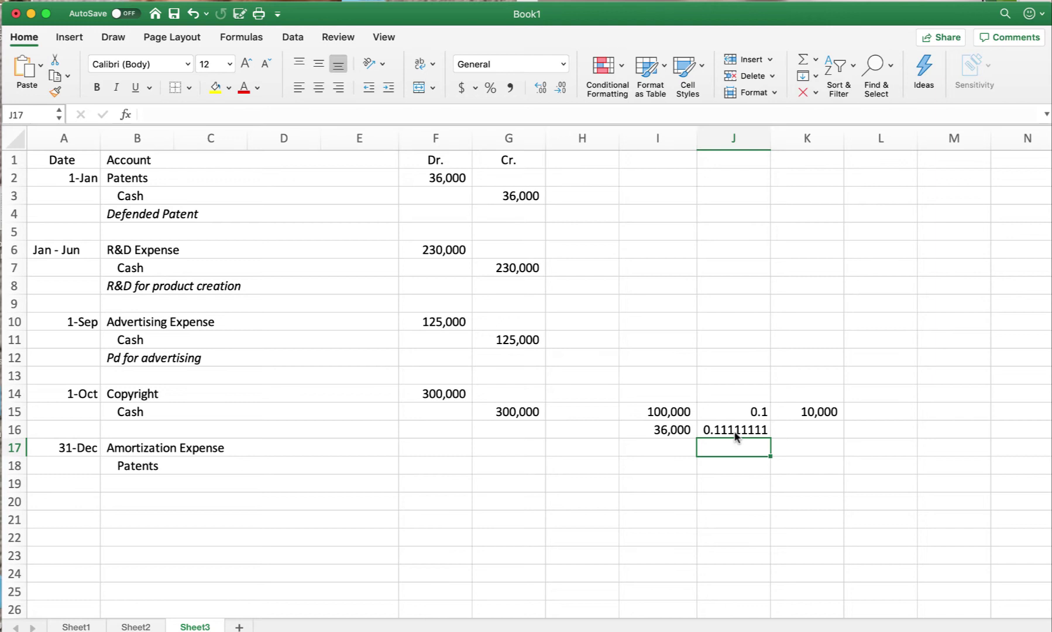
pyautogui.click(809, 426)
pyautogui.write('=')
pyautogui.click(650, 430)
pyautogui.write('*')
pyautogui.click(740, 431)
pyautogui.press('Return')
pyautogui.moveTo(821, 411); pyautogui.dragTo(818, 430)
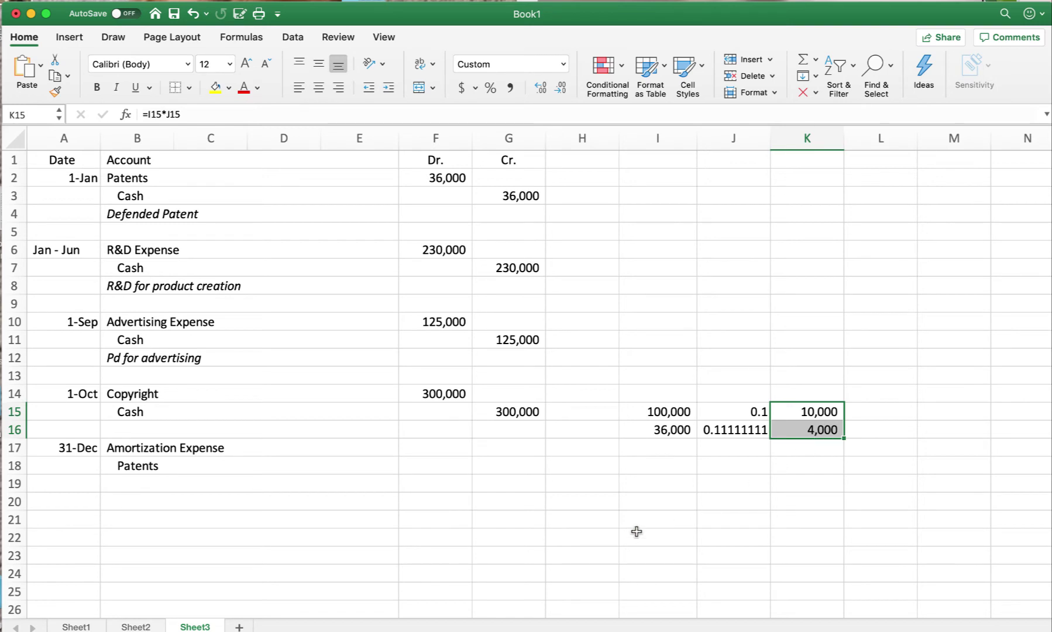
# Record 14,000 as both the Amortization Expense debit and the Patents credit
pyautogui.click(429, 443)
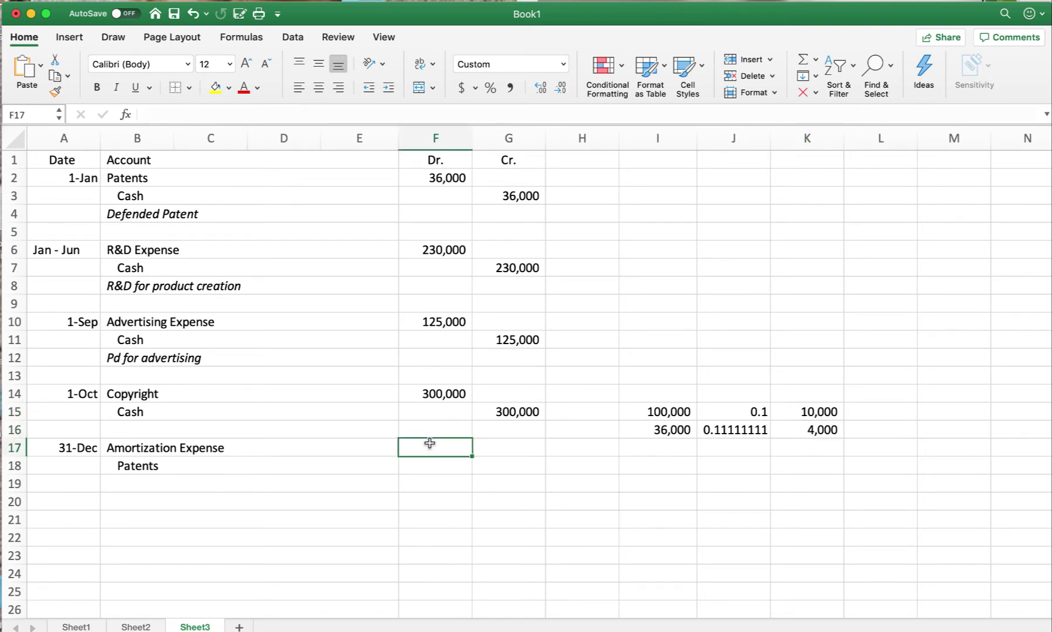
pyautogui.write('14000')
pyautogui.press('Return')
pyautogui.press('Right')
pyautogui.write('14,000')
pyautogui.press('Return')
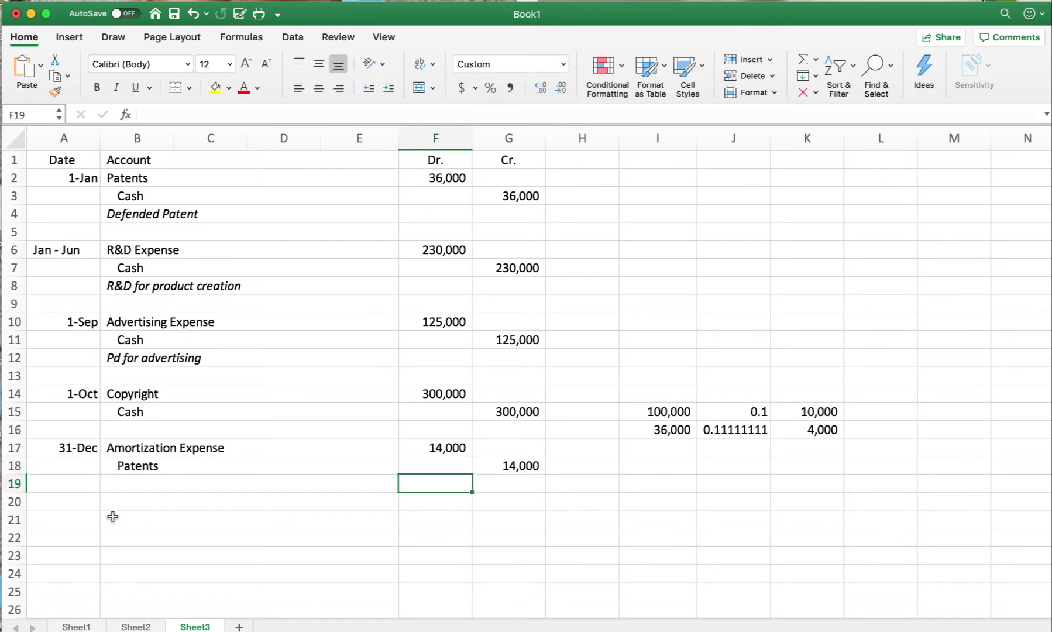
# Start a new Dec 31 entry in A20 after resetting the cell to General format
pyautogui.click(79, 501)
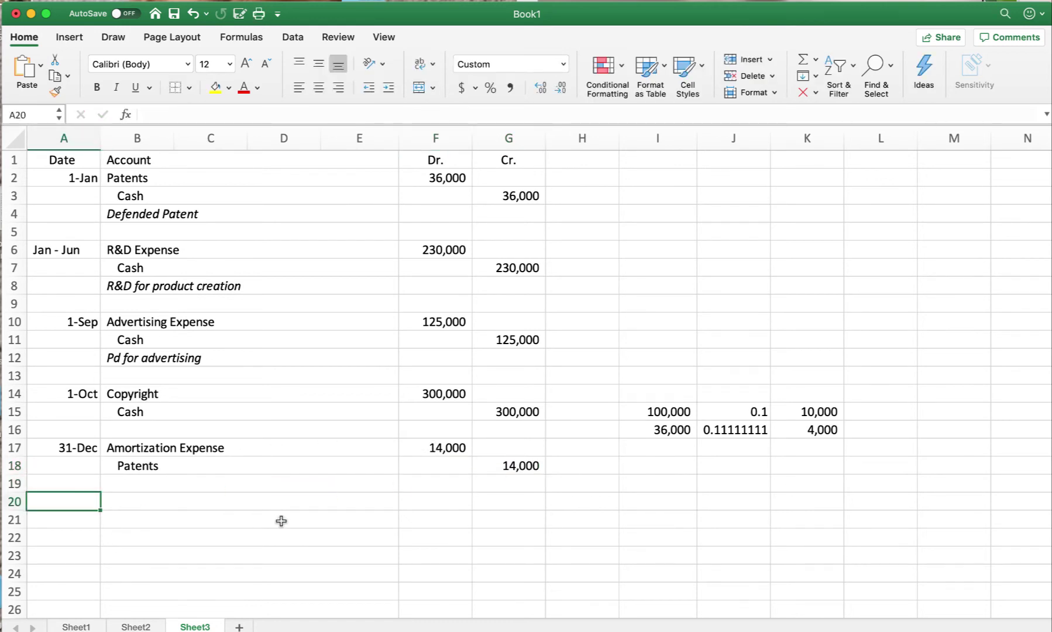
pyautogui.write('12/')
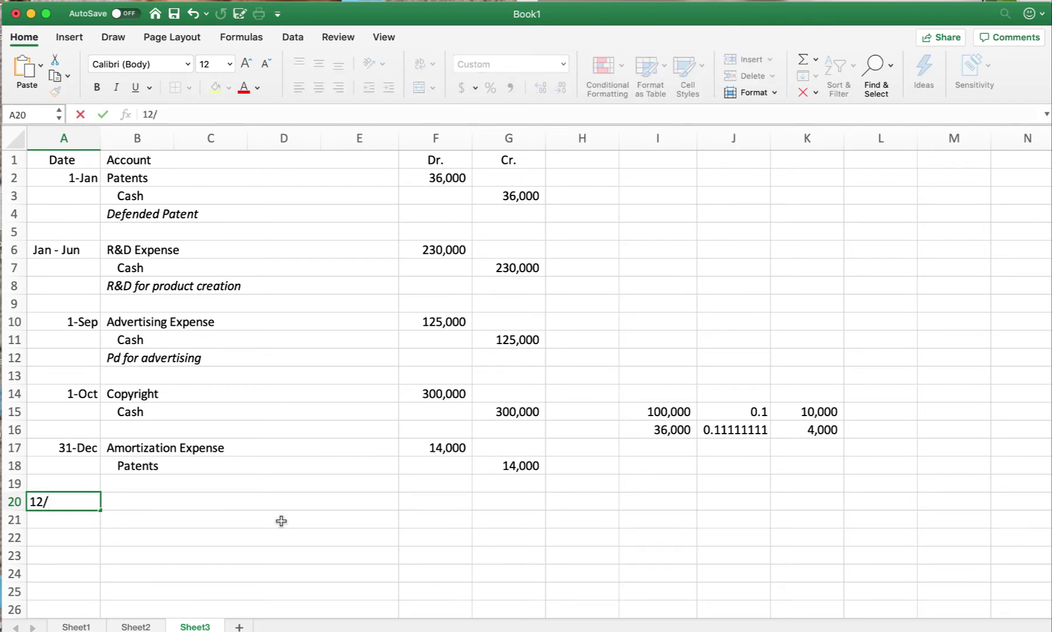
pyautogui.press('BackSpace')
pyautogui.press('BackSpace')
pyautogui.press('BackSpace')
pyautogui.press('Escape')
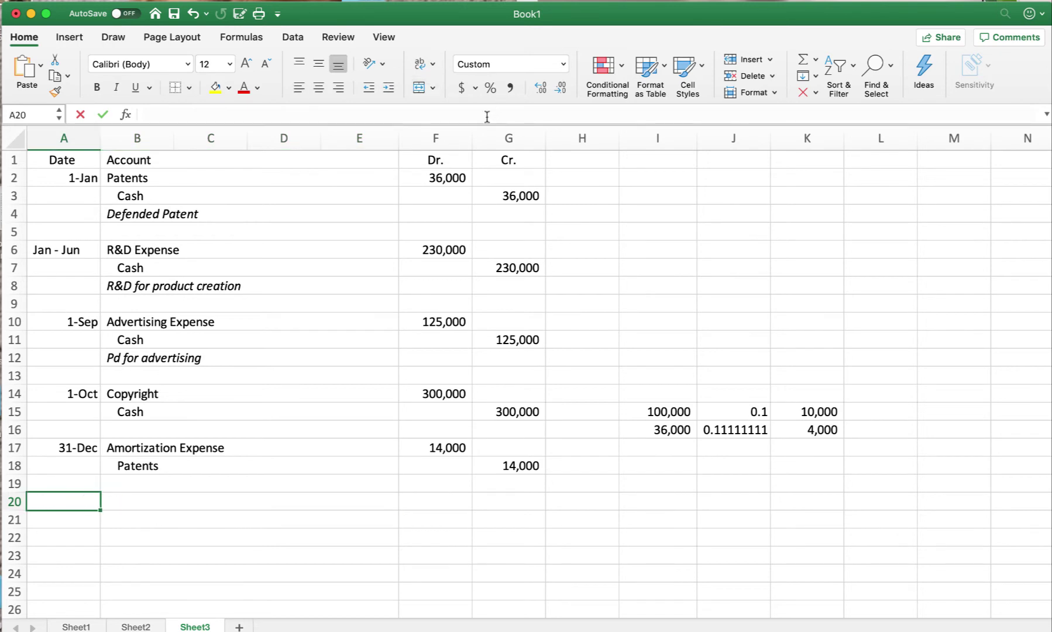
pyautogui.click(563, 64)
pyautogui.click(508, 85)
pyautogui.write('Dec 31')
pyautogui.press('Tab')
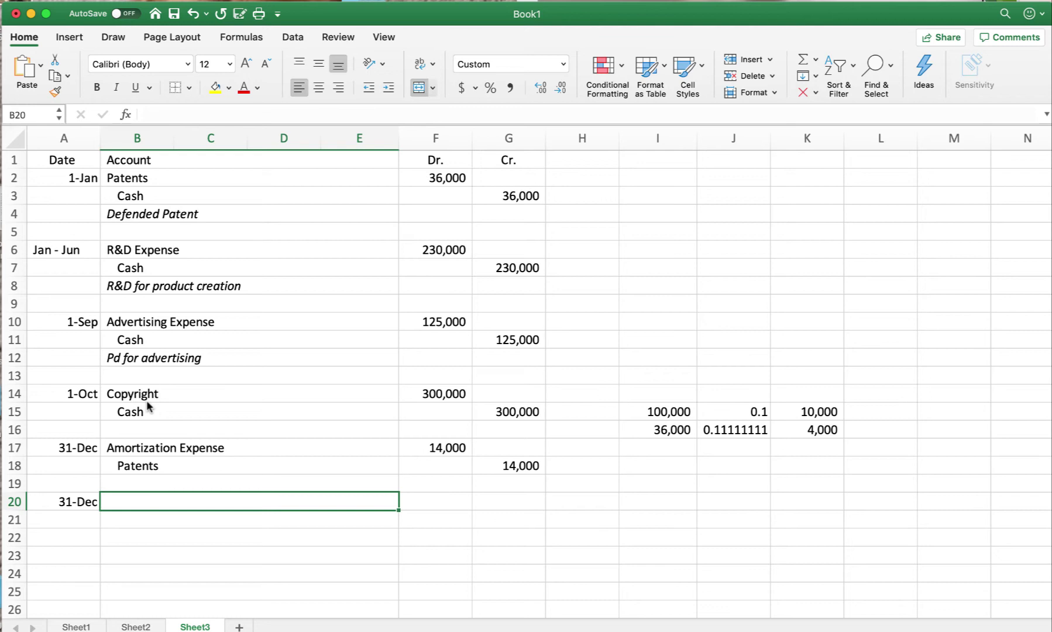
pyautogui.press('super+Tab')
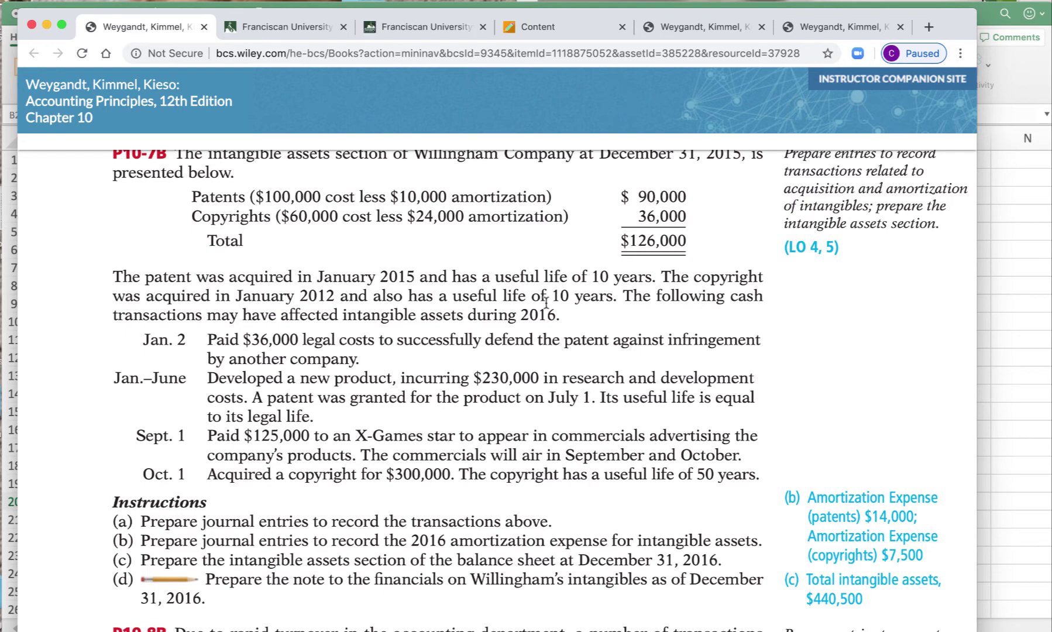
# Return from the P10-7B copyright details to the Excel journal
pyautogui.press('super+Tab')
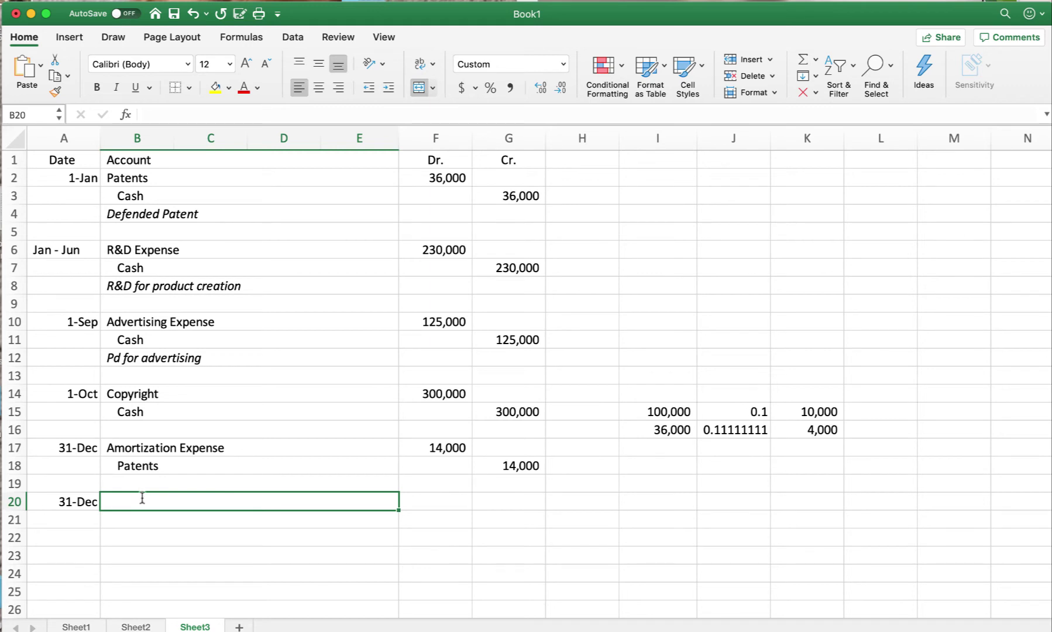
# Debit Amortization Expense in B20 and credit Copyrights on the next line
pyautogui.write('Amortization Expense')
pyautogui.press('Return')
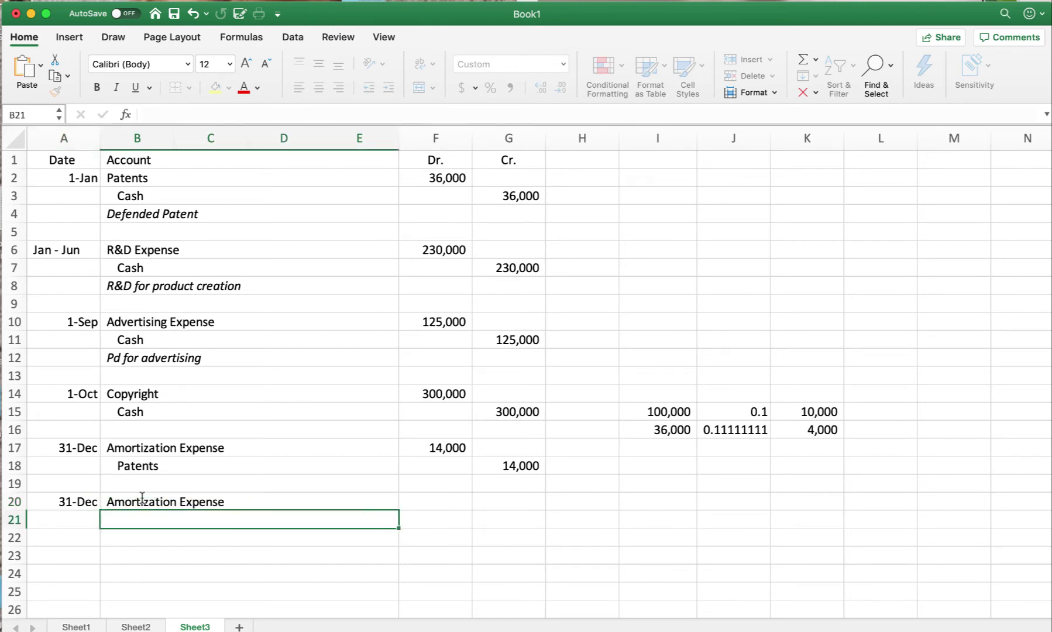
pyautogui.hscroll(5, 176, 480)
pyautogui.hscroll(-5, 210, 445)
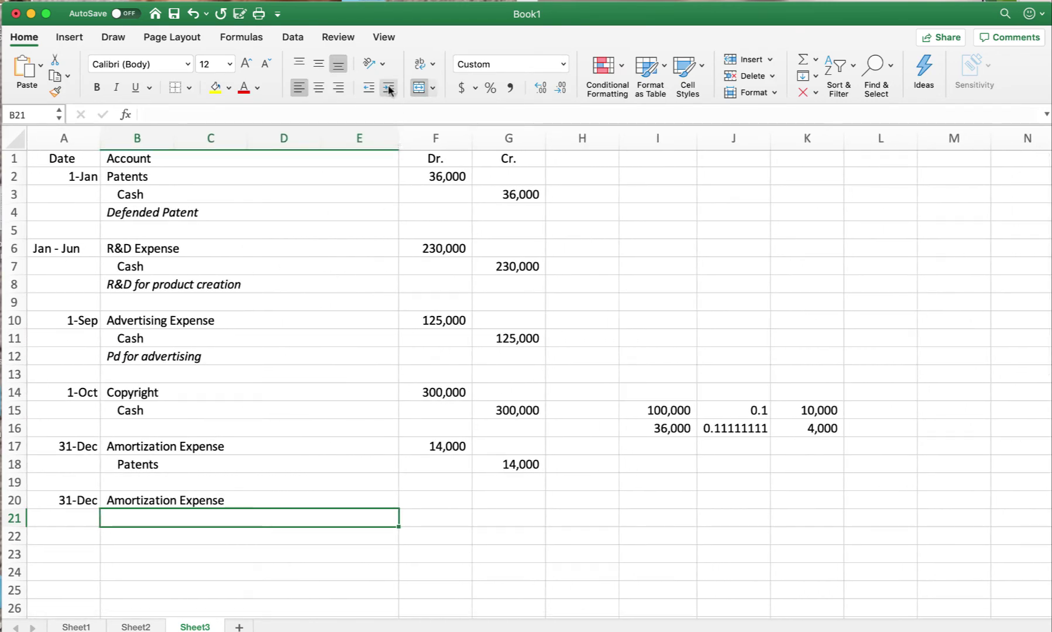
pyautogui.write('Copyrights')
pyautogui.press('Tab')
pyautogui.press('Tab')
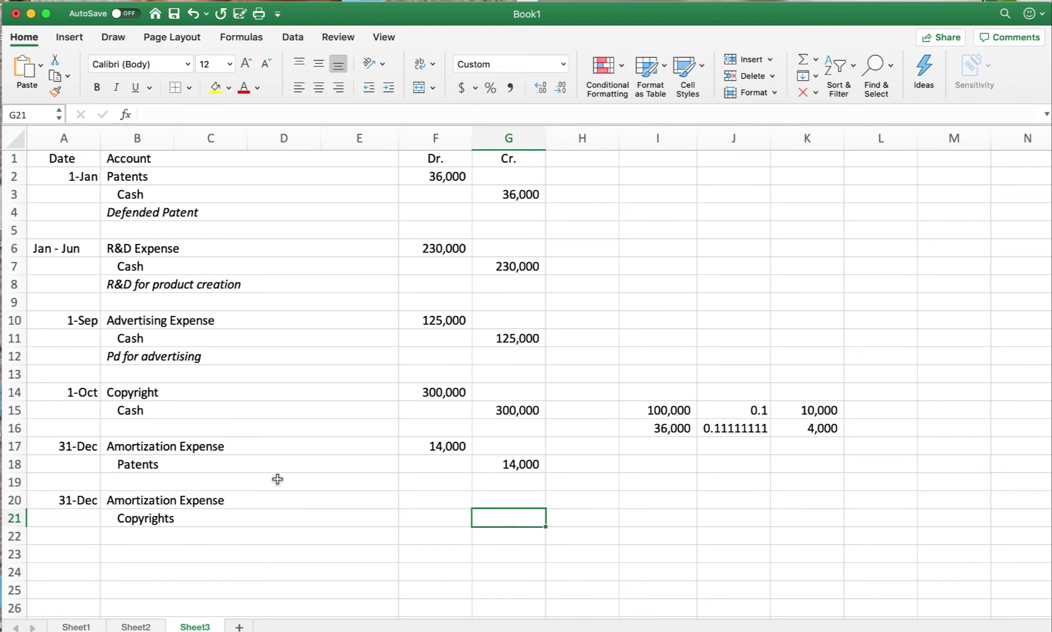
# Enter the 60,000 copyright cost in I18, checking the textbook problem
pyautogui.click(656, 465)
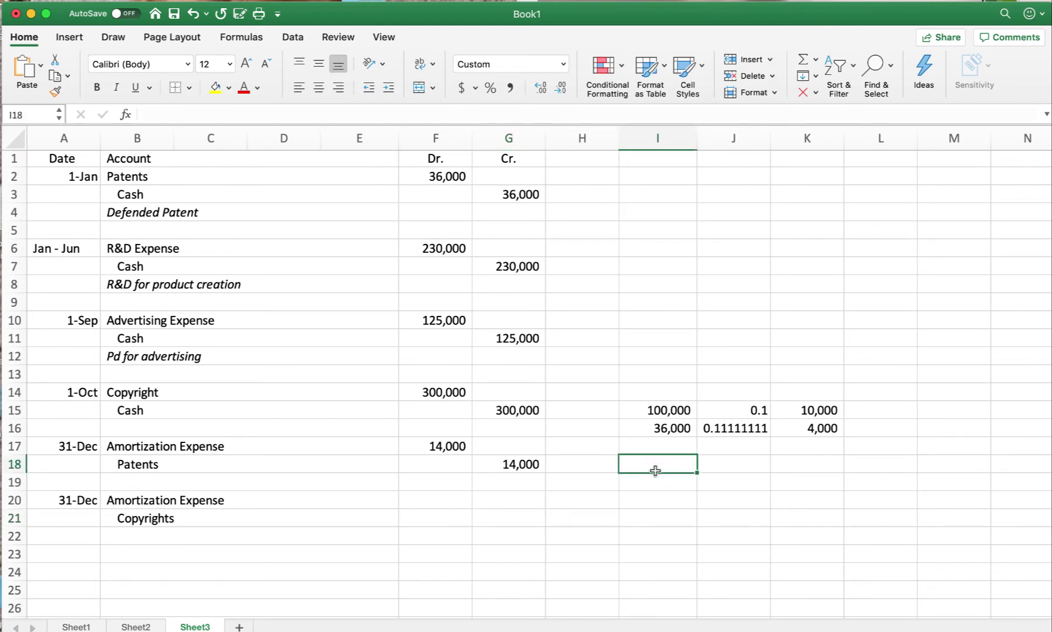
pyautogui.write('60')
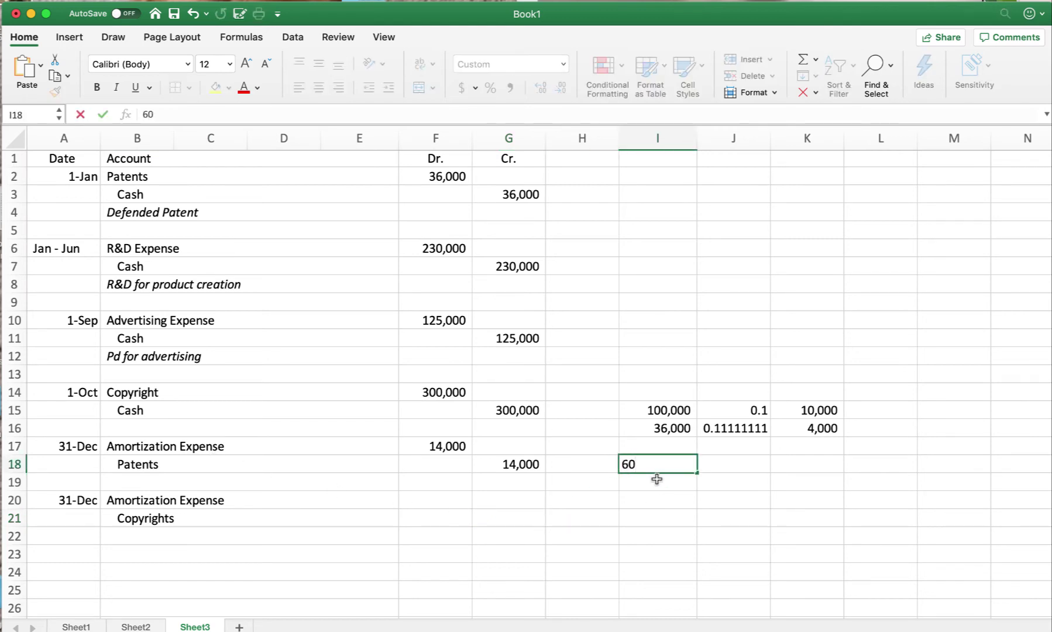
pyautogui.write('000')
pyautogui.press('Return')
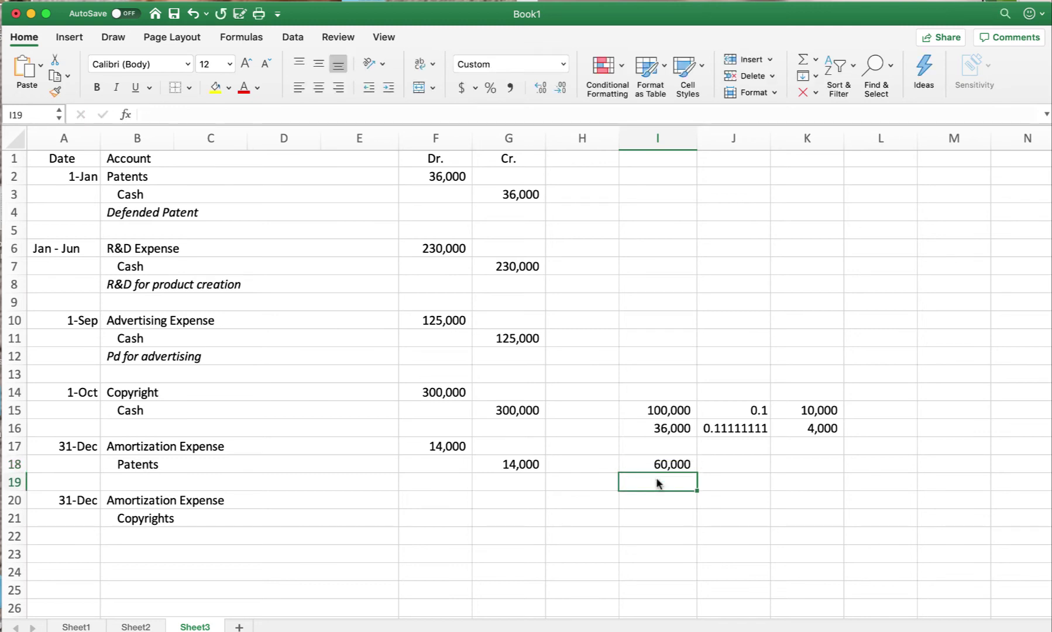
pyautogui.press('Up')
pyautogui.press('Right')
pyautogui.press('super+Tab')
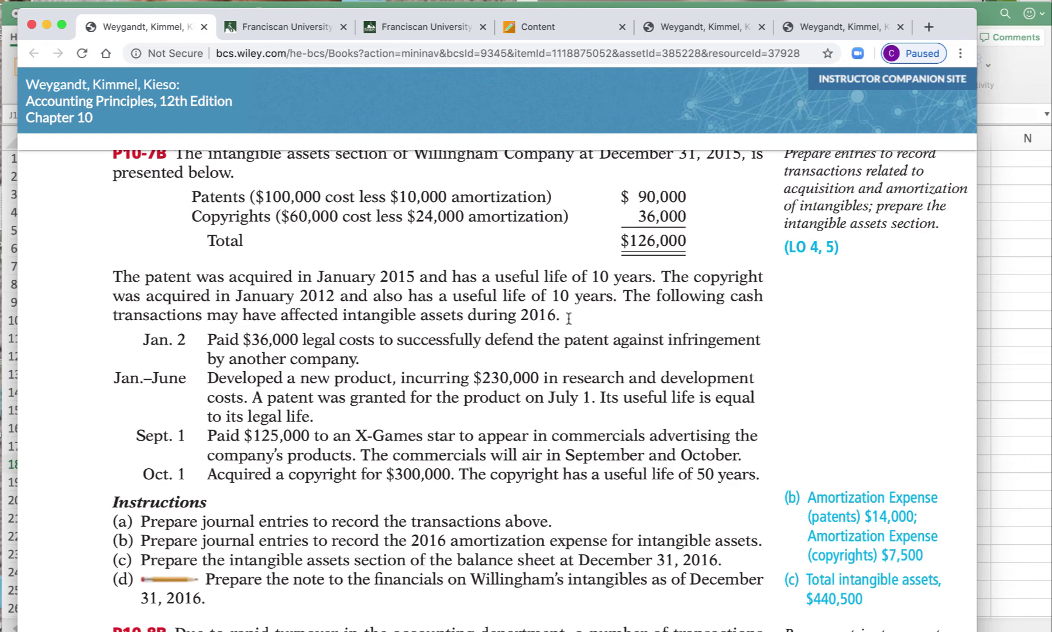
pyautogui.press('super+Tab')
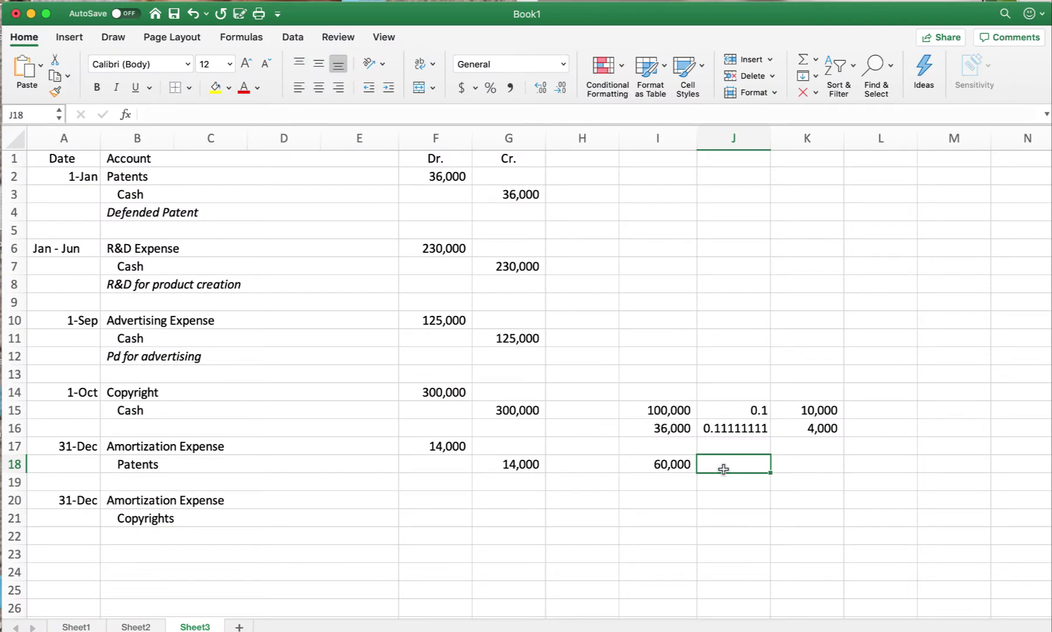
# Enter =1/10 in J18 and =I18*J18 in K18, giving 6,000 copyright amortization
pyautogui.write('=1/10')
pyautogui.press('Return')
pyautogui.scroll(-5, 724, 468)
pyautogui.scroll(3, 723, 471)
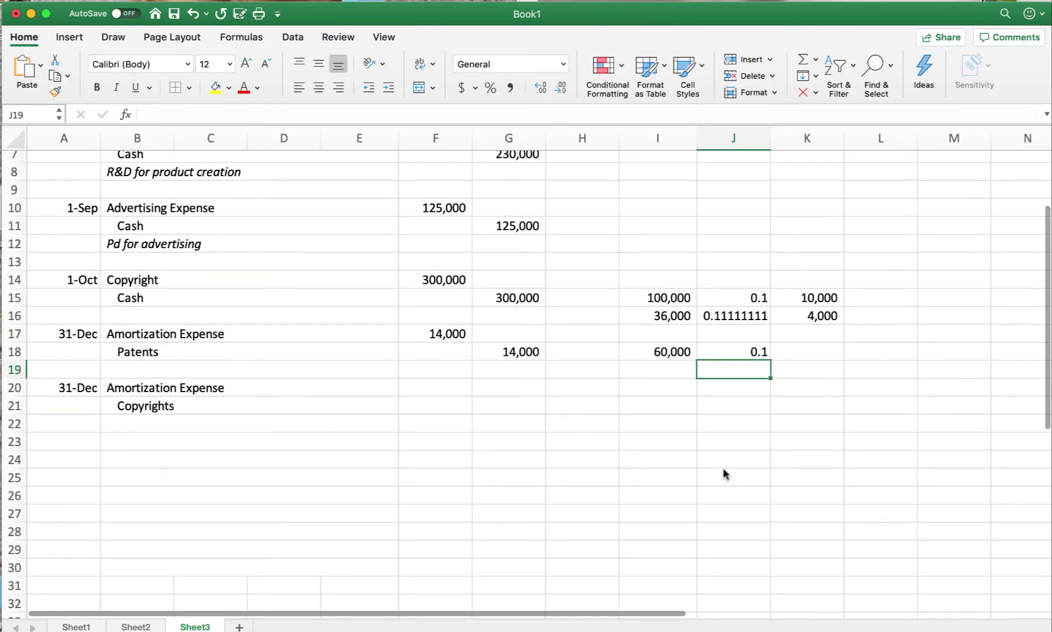
pyautogui.click(817, 358)
pyautogui.scroll(1, 817, 360)
pyautogui.write('=')
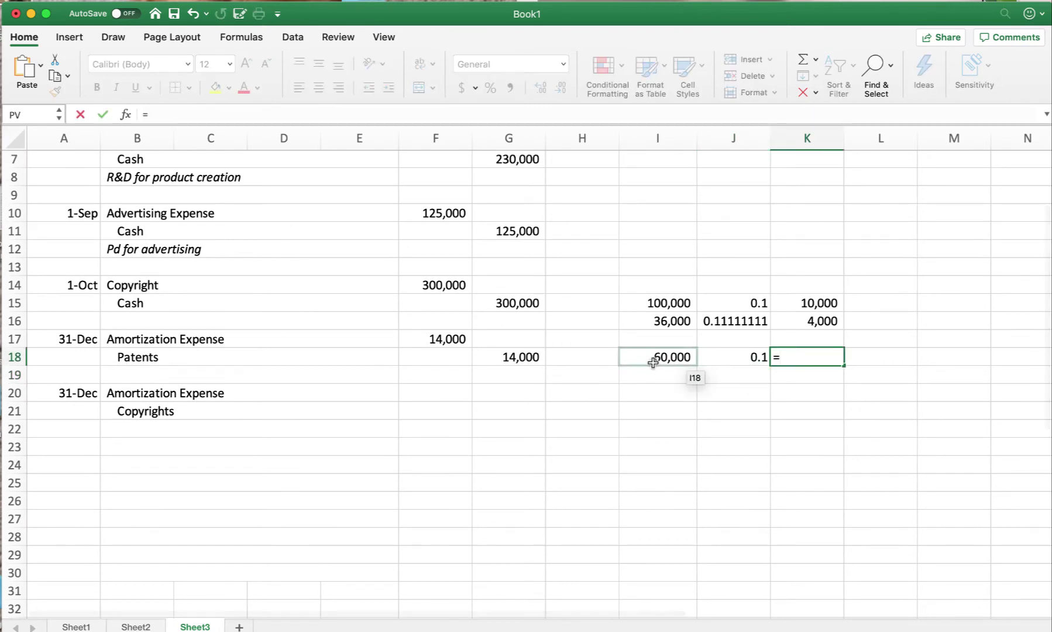
pyautogui.click(644, 359)
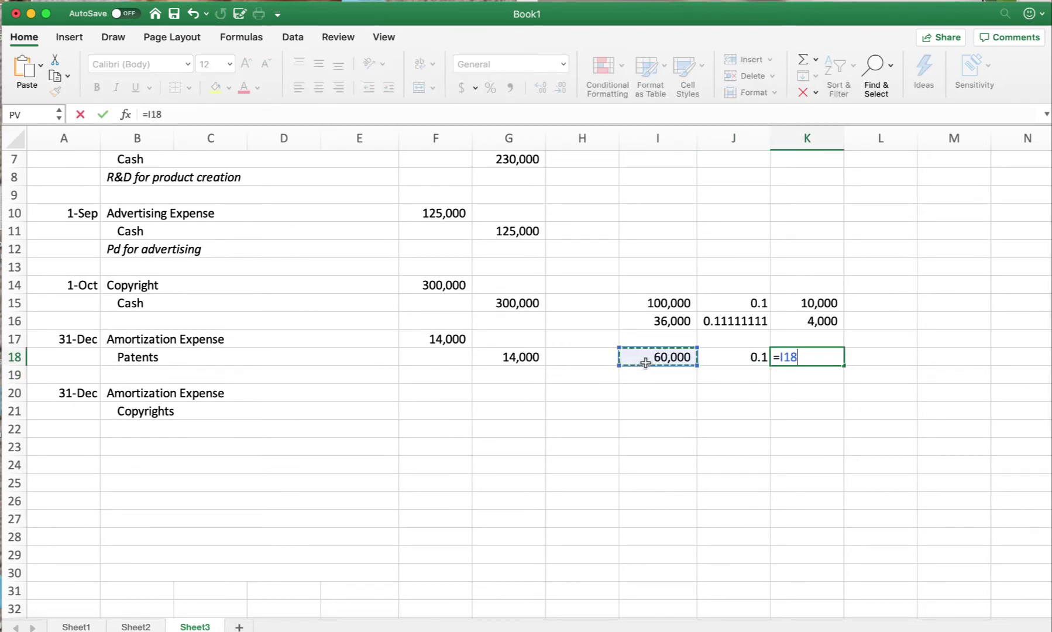
pyautogui.write('*')
pyautogui.click(722, 357)
pyautogui.press('Return')
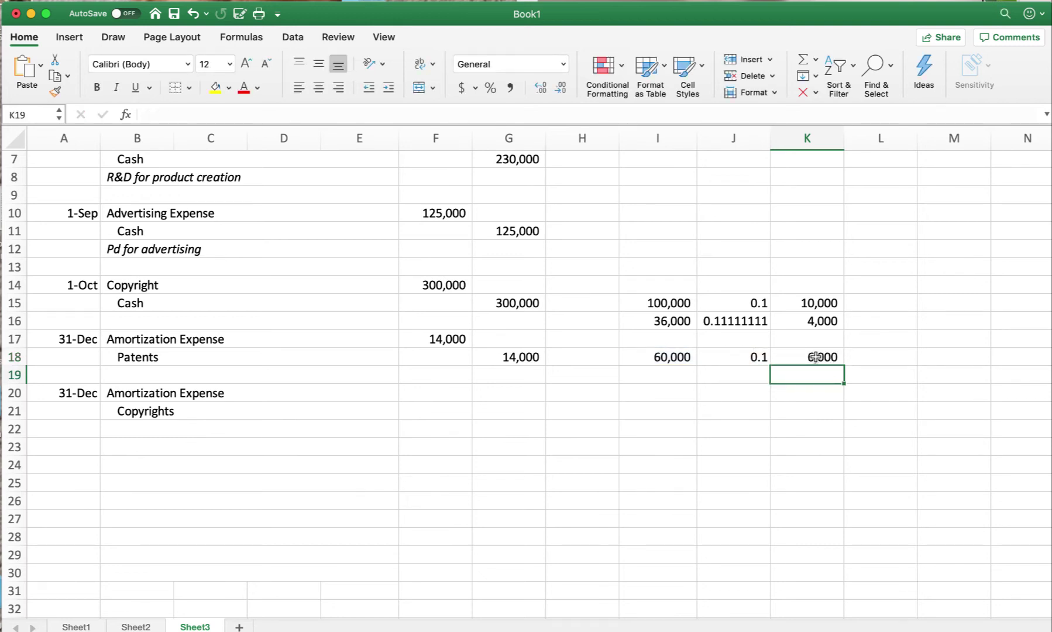
pyautogui.press('super+Tab')
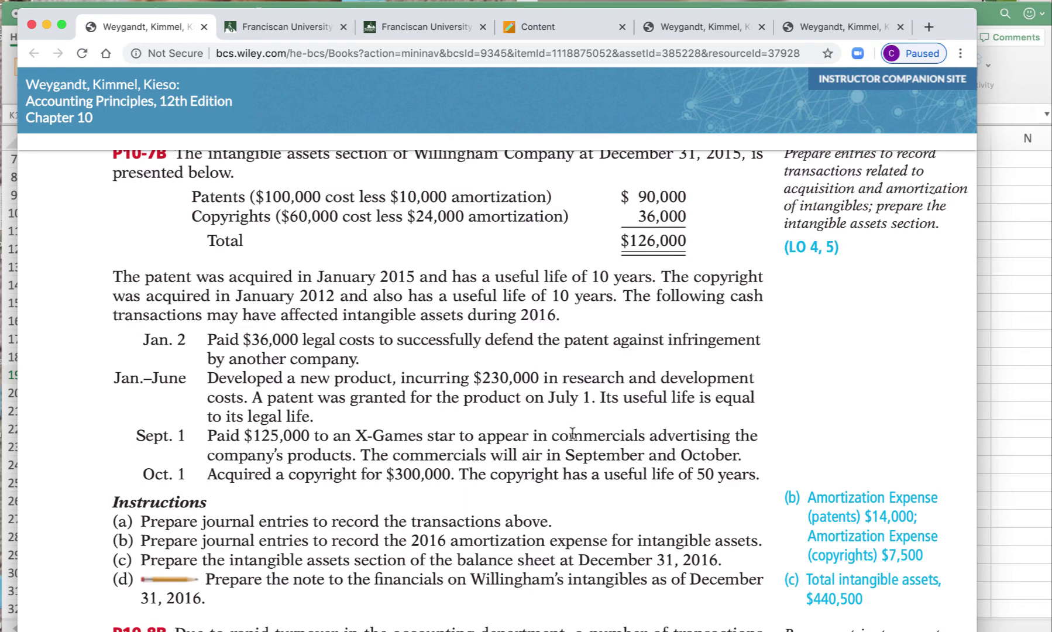
# Review problem P10-7B in Chrome, then bring the Excel workbook back to front
pyautogui.moveTo(849, 531)
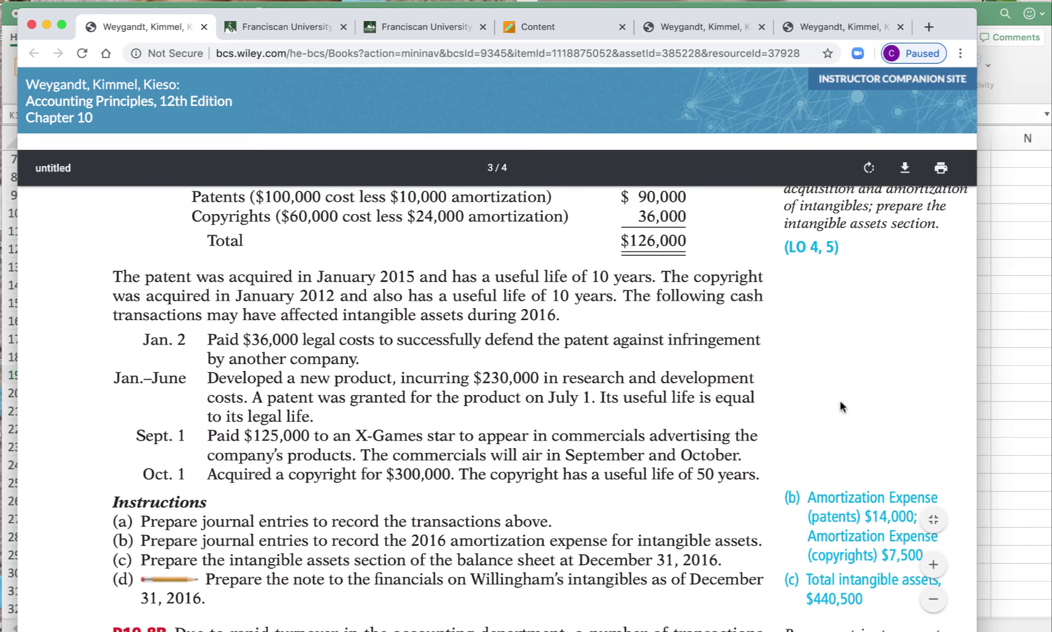
pyautogui.press('super+Tab')
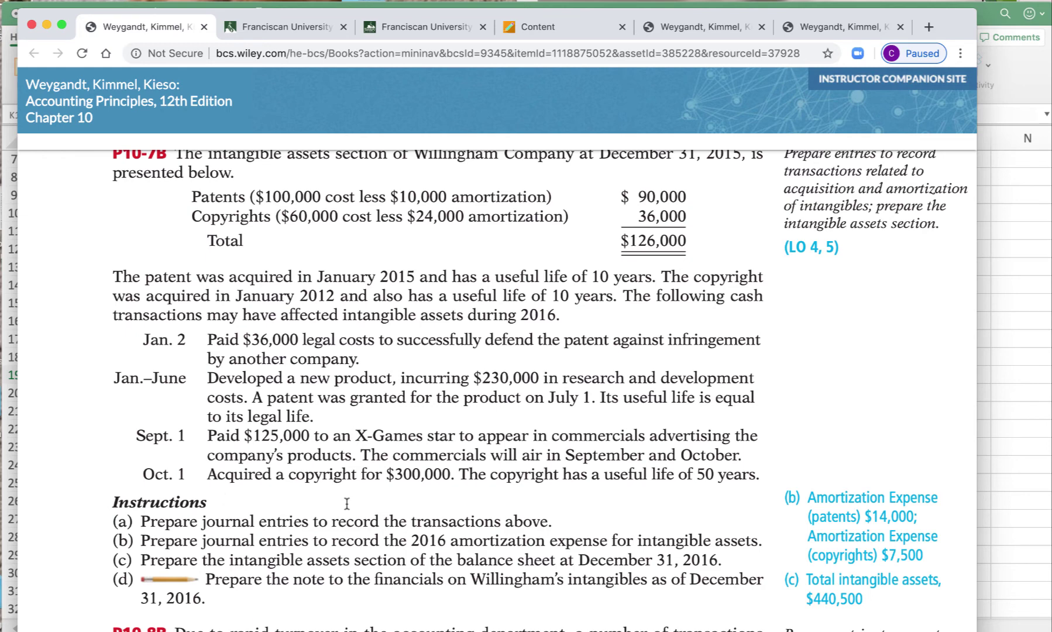
pyautogui.press('super+Tab')
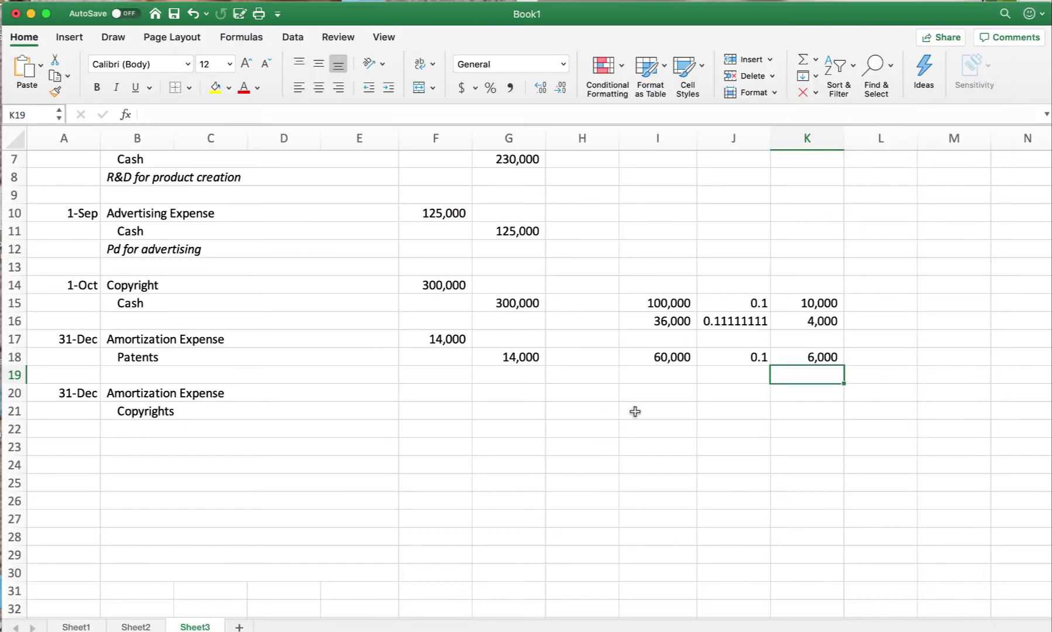
# Enter the 300,000 copyright cost in I19 and the =1/50 rate in J19
pyautogui.click(665, 378)
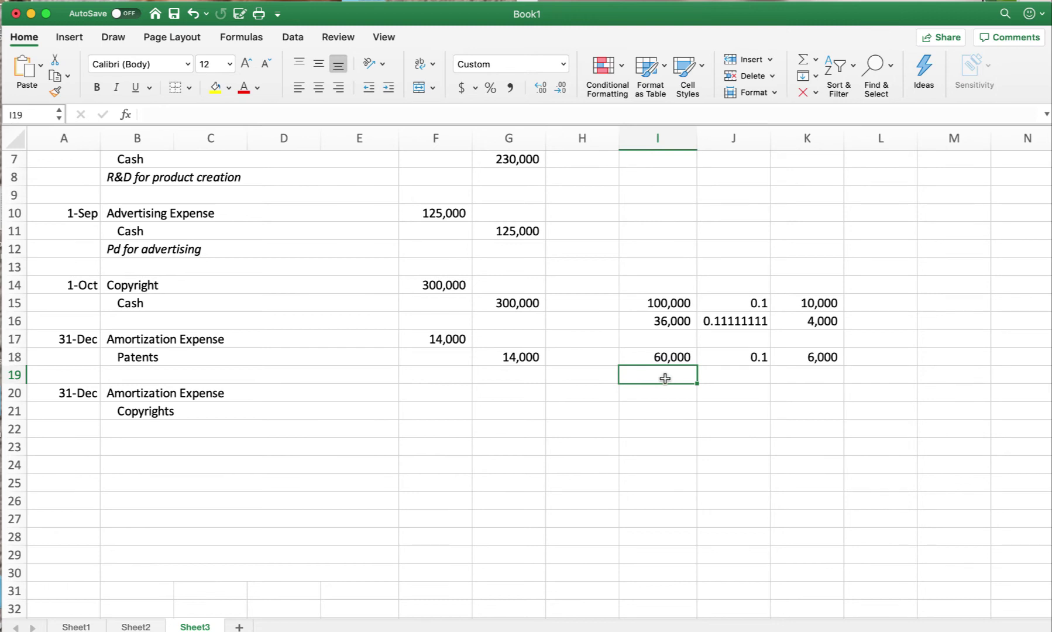
pyautogui.write('300,000')
pyautogui.press('Tab')
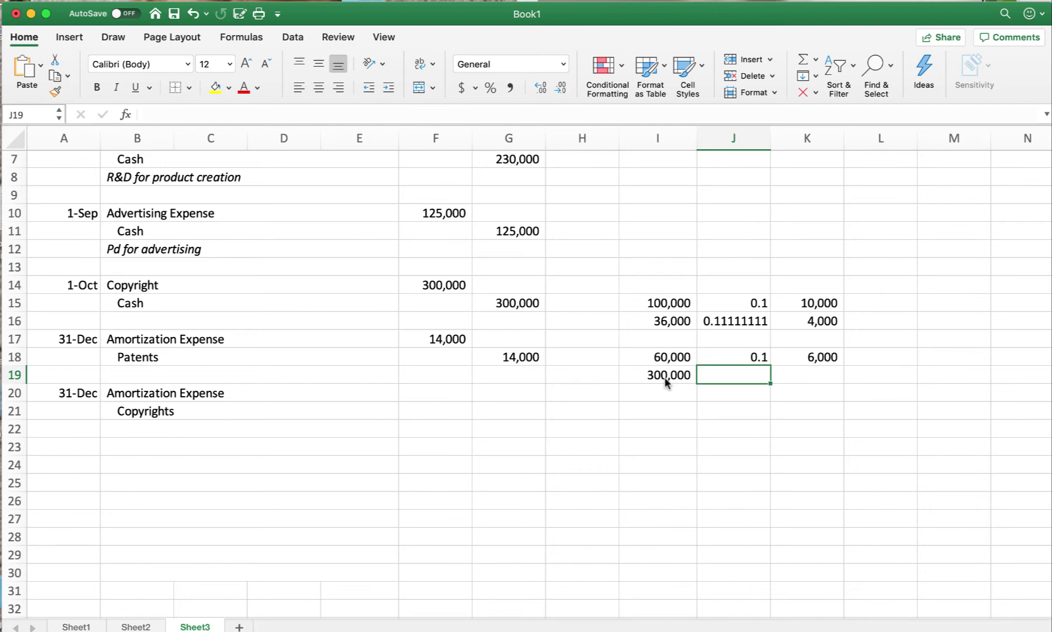
pyautogui.press('super+Tab')
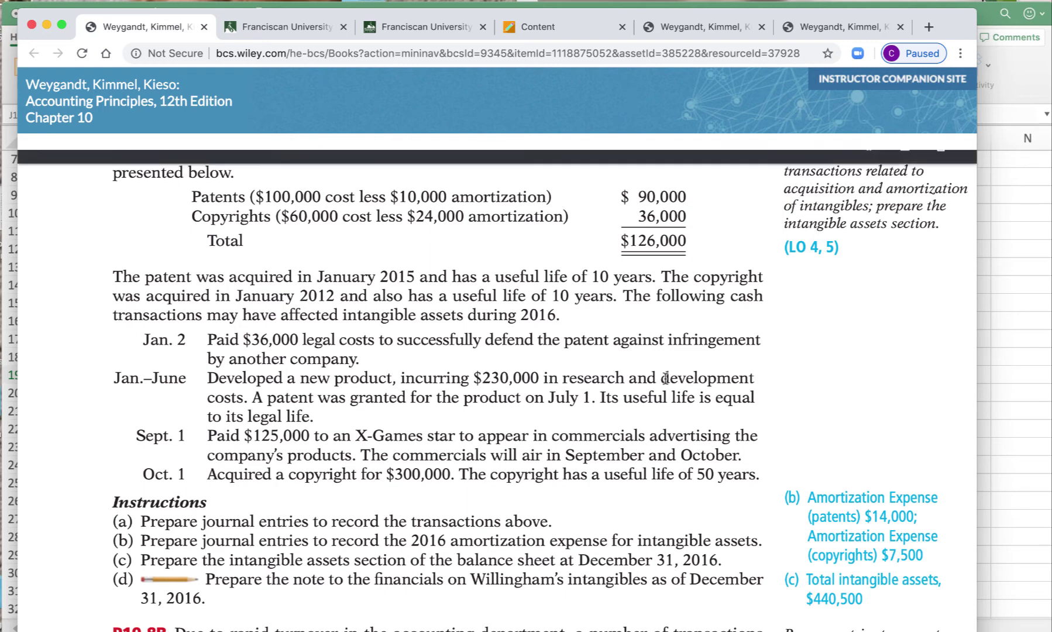
pyautogui.press('super+Tab')
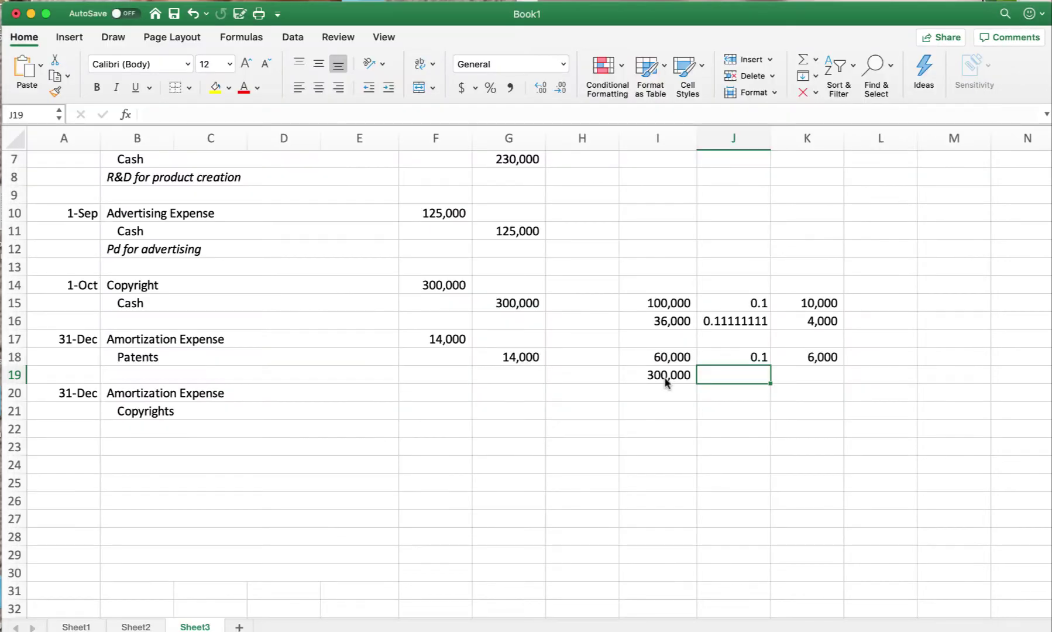
pyautogui.write('=1/50')
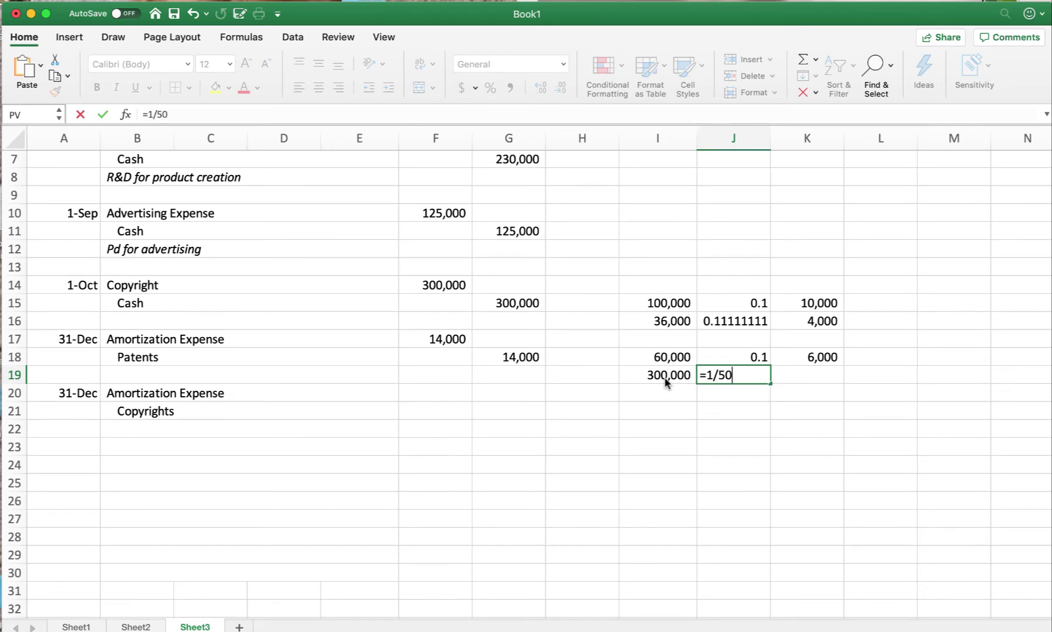
pyautogui.press('Return')
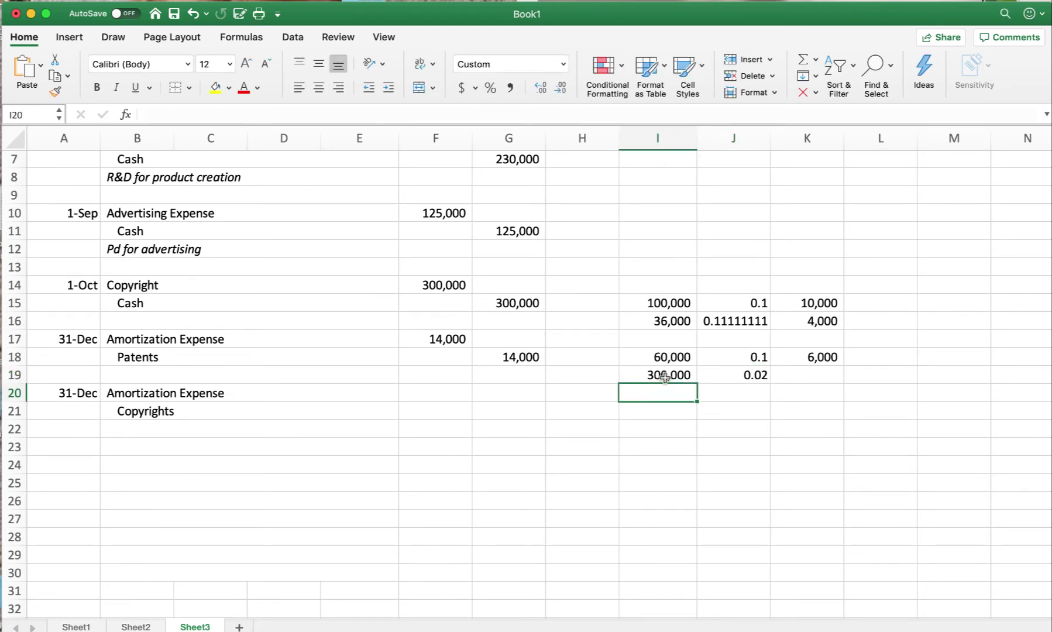
# Compute K19 as =I19*J19, giving 6,000, and select both 6,000 amounts in K18:K19
pyautogui.click(806, 374)
pyautogui.write('=')
pyautogui.click(659, 374)
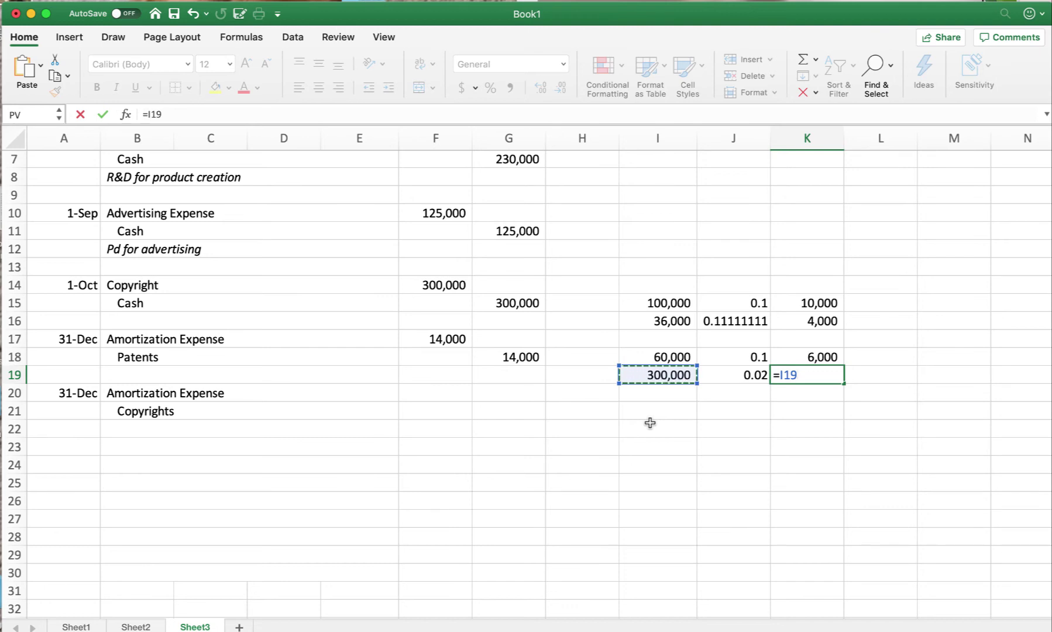
pyautogui.write('*')
pyautogui.click(741, 376)
pyautogui.press('Return')
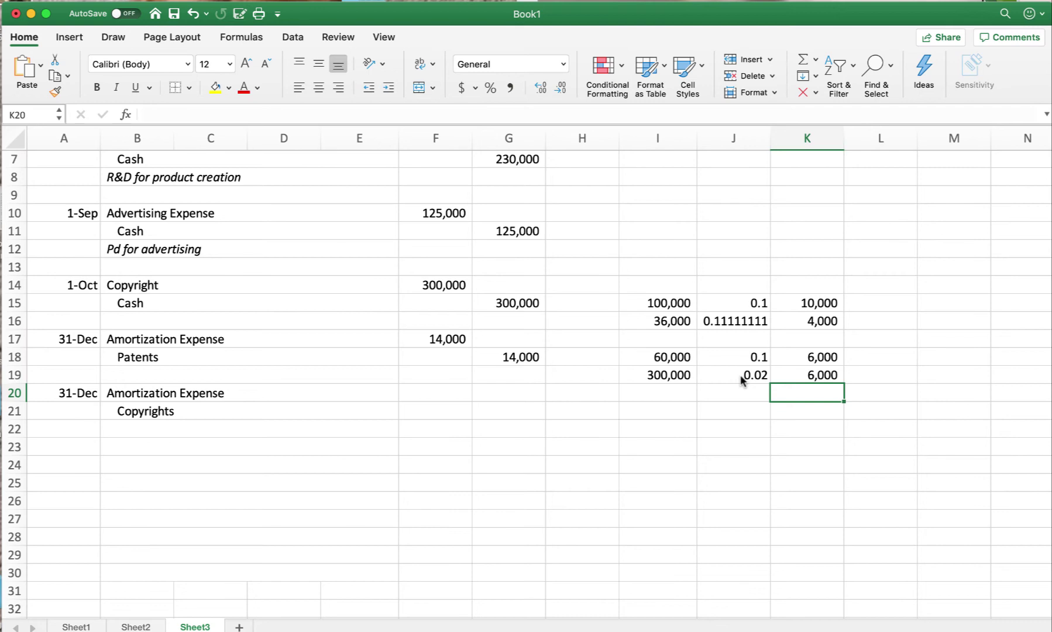
pyautogui.click(823, 357)
pyautogui.moveTo(824, 356); pyautogui.dragTo(824, 375)
pyautogui.press('super+Tab')
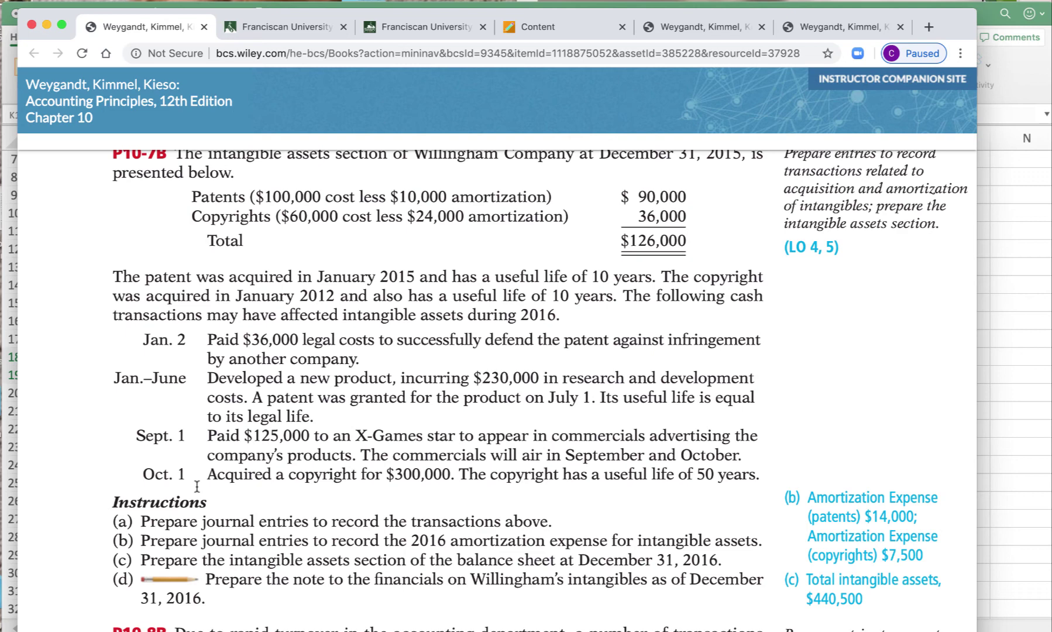
# Enter the =3/12 partial-year fraction in L19 and compute M19 as =K19*L19, giving 1,500
pyautogui.press('super+Tab')
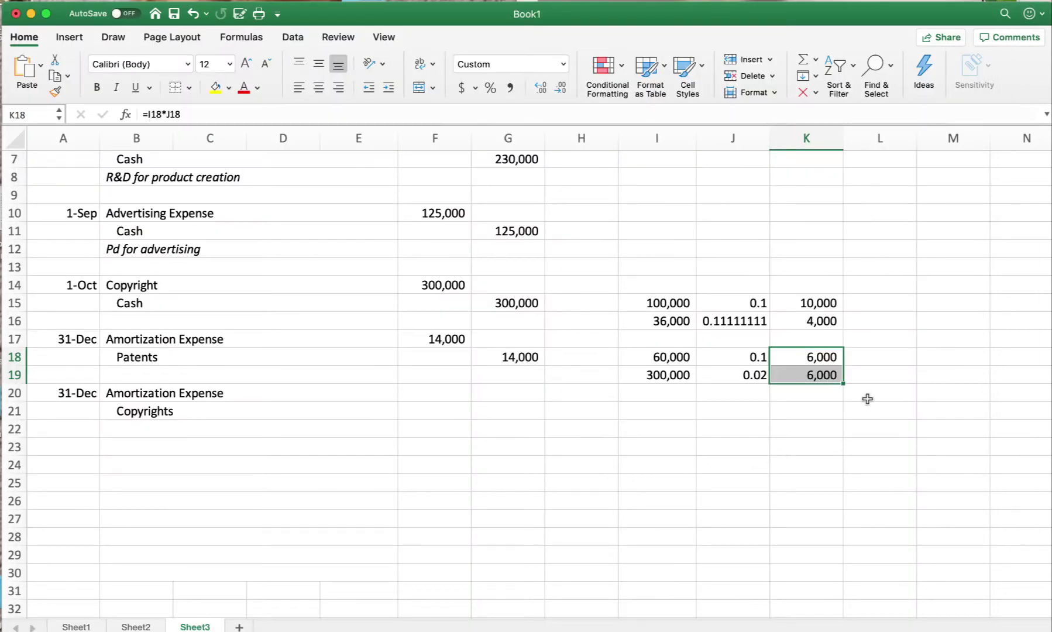
pyautogui.click(872, 374)
pyautogui.write('=')
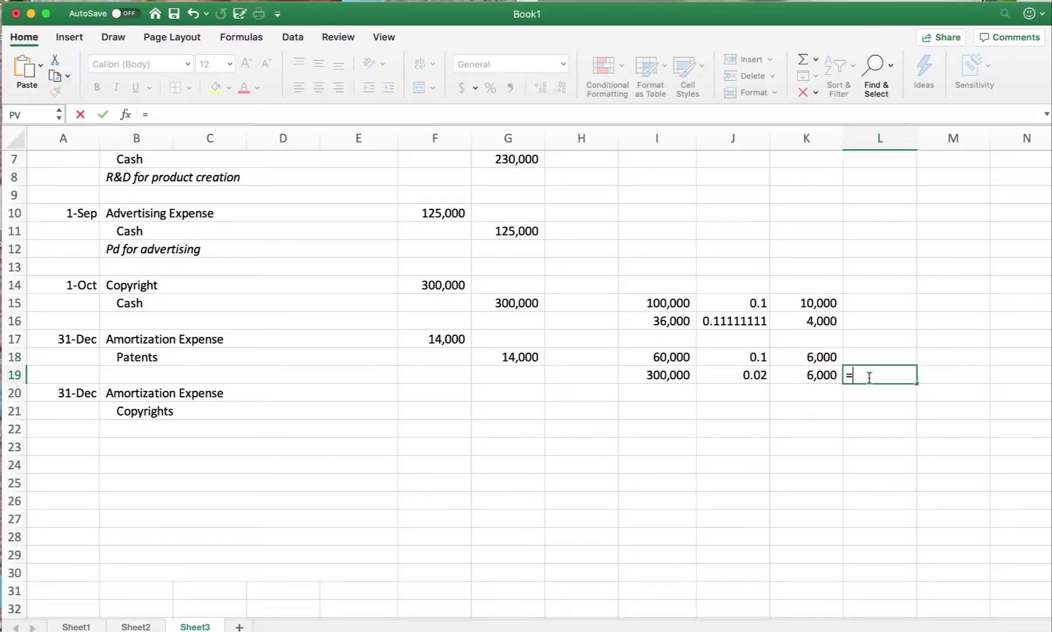
pyautogui.write('3/12')
pyautogui.press('Return')
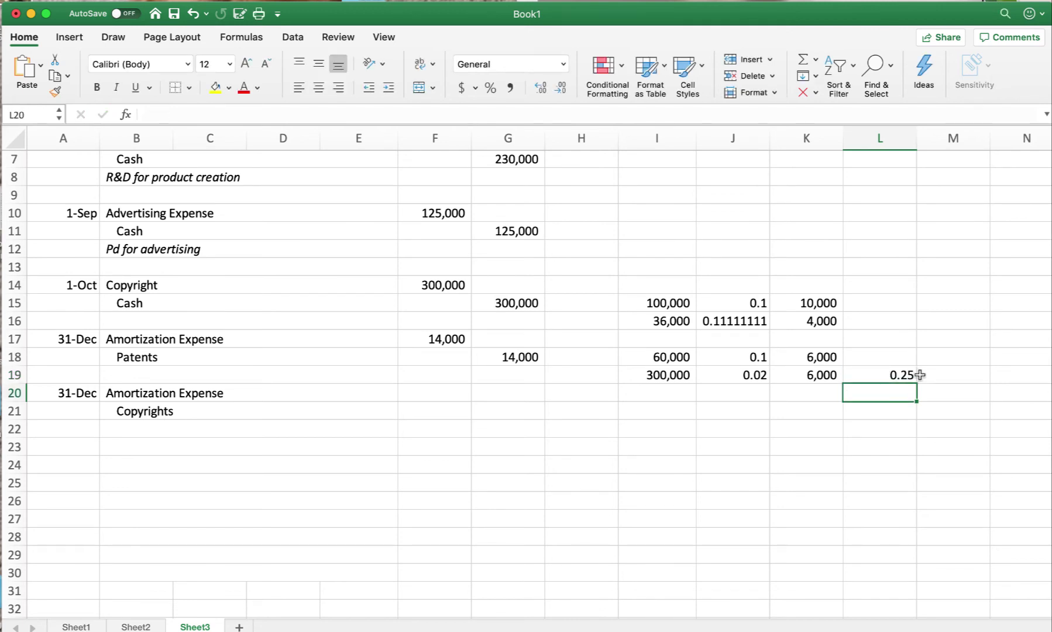
pyautogui.click(941, 375)
pyautogui.write('=')
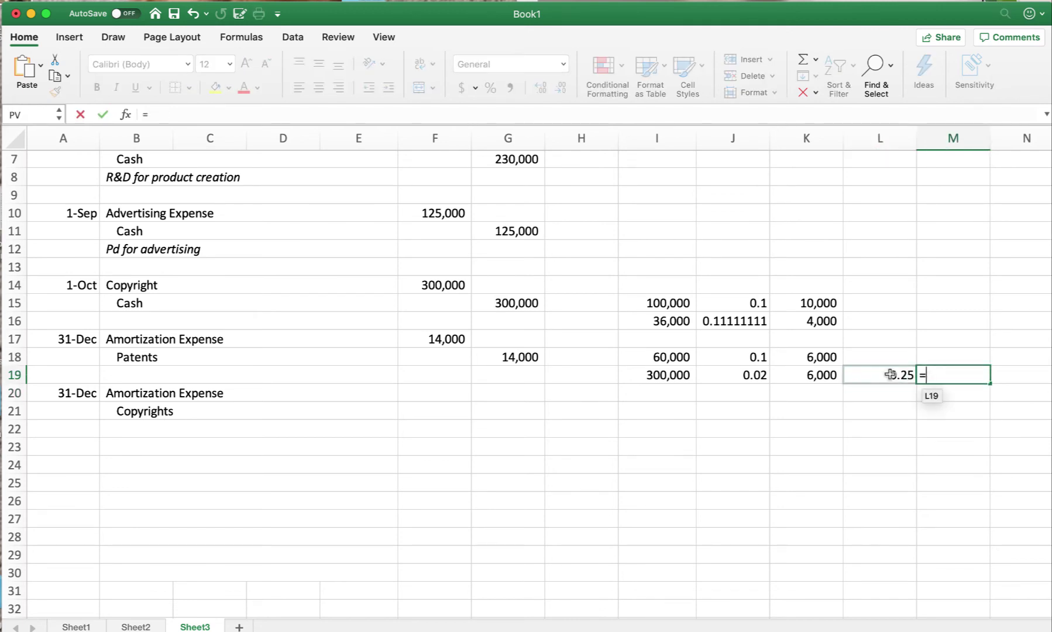
pyautogui.click(819, 378)
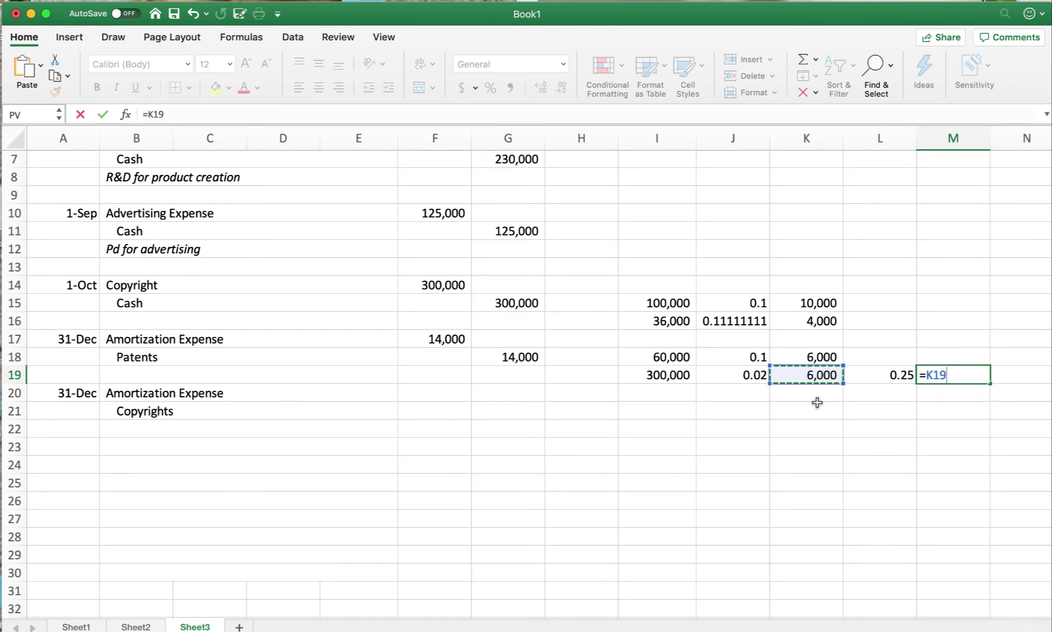
pyautogui.write('*')
pyautogui.click(885, 375)
pyautogui.press('Return')
# Fill the 1,500 copyright amortization in M19 with yellow and review the K18 formula
pyautogui.click(966, 375)
pyautogui.scroll(-1, 899, 532)
pyautogui.click(216, 89)
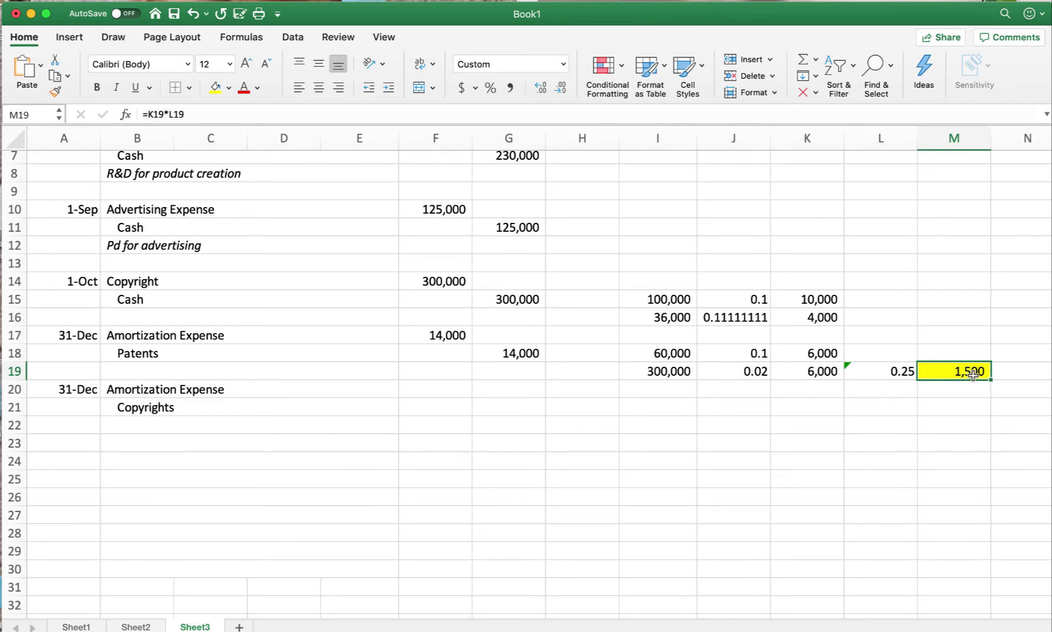
pyautogui.click(830, 354)
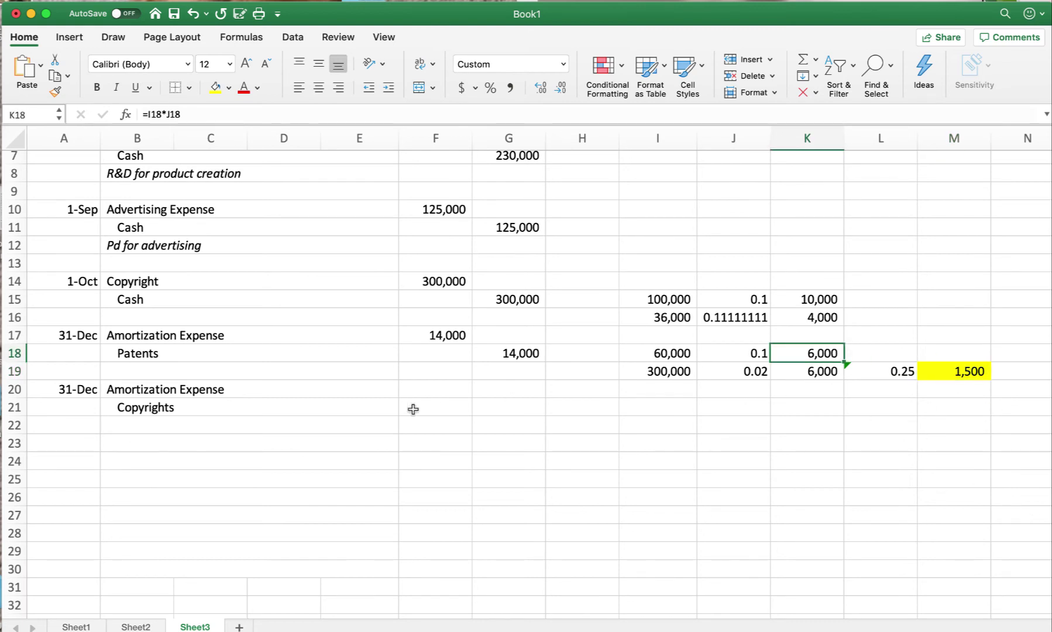
pyautogui.click(431, 395)
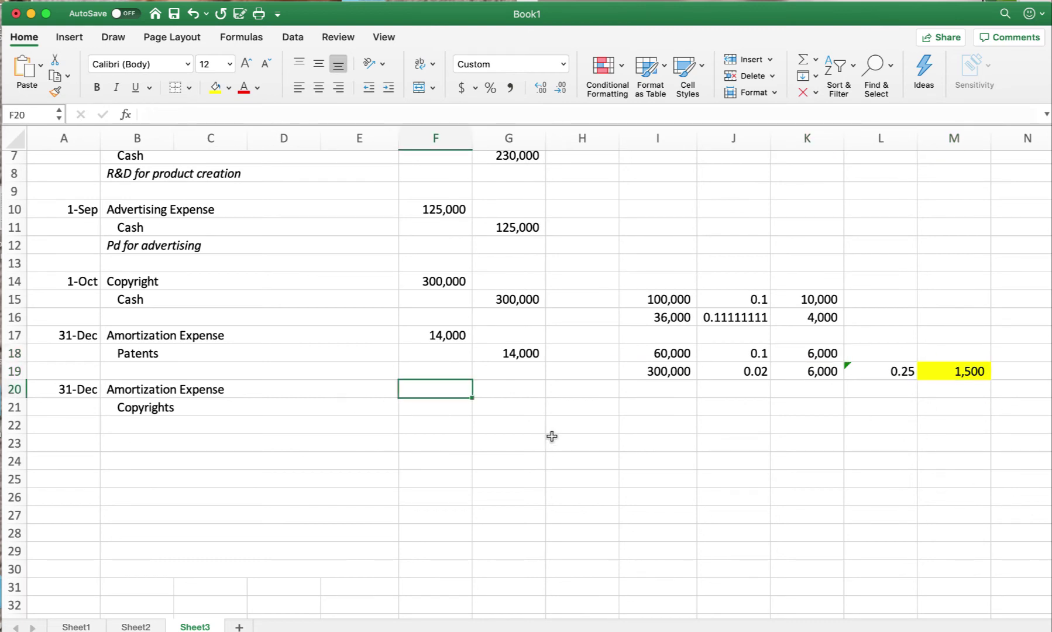
# Enter 7,500 as the Amortization Expense debit in F20 and the Copyrights credit in G21
pyautogui.write('7500')
pyautogui.press('Tab')
pyautogui.press('Down')
pyautogui.write('7500')
pyautogui.press('Return')
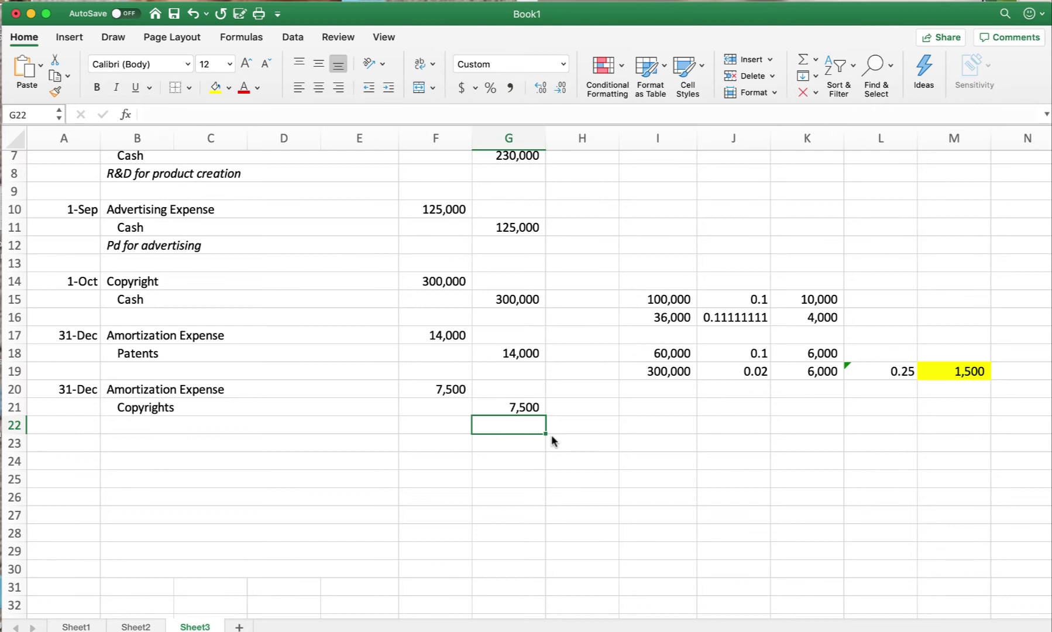
pyautogui.moveTo(419, 463); pyautogui.dragTo(126, 461)
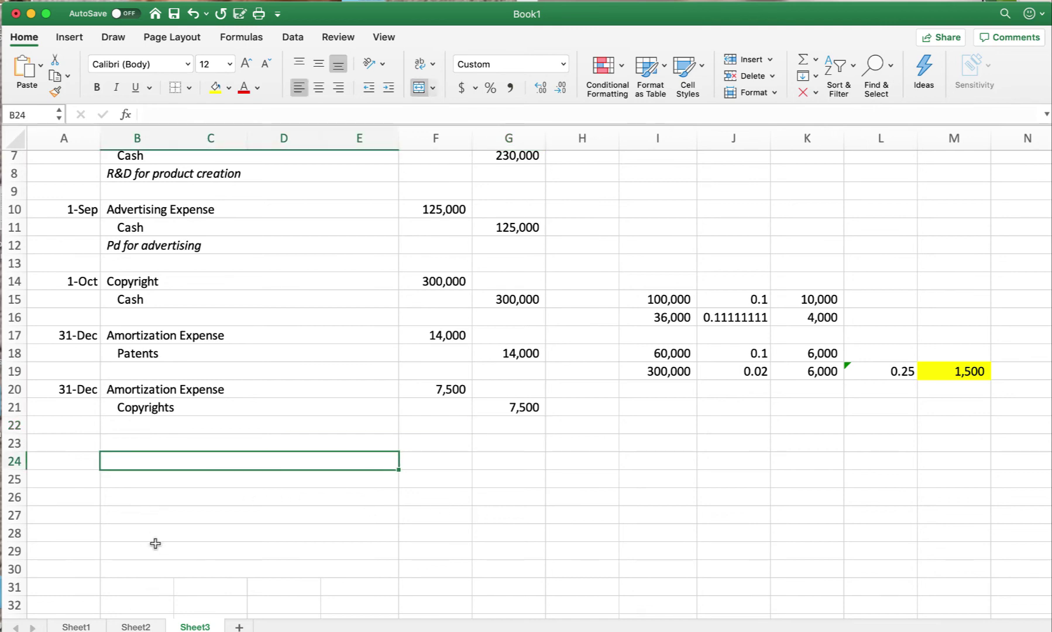
# Type the 'Intangible Assets' heading in B24 and begin the Patents label in B25
pyautogui.scroll(-4, 259, 500)
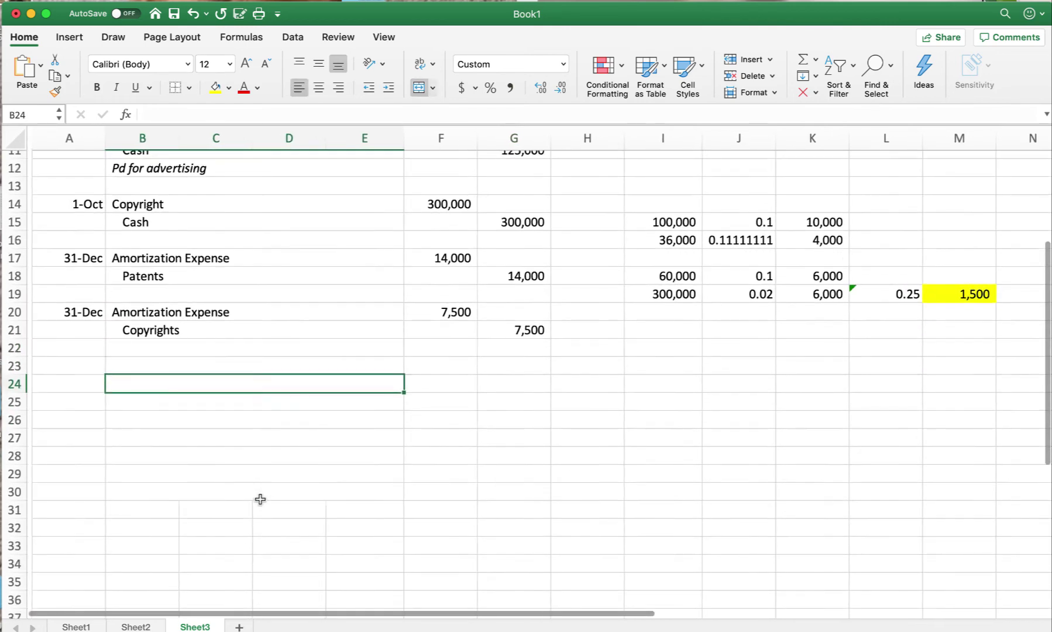
pyautogui.write('Inta')
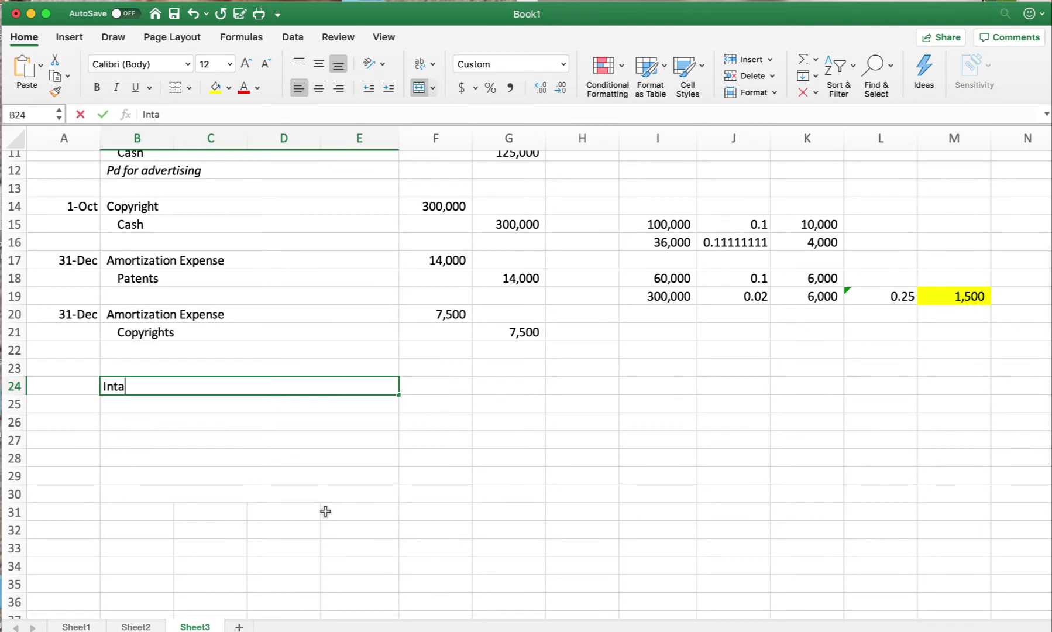
pyautogui.write('ngible A')
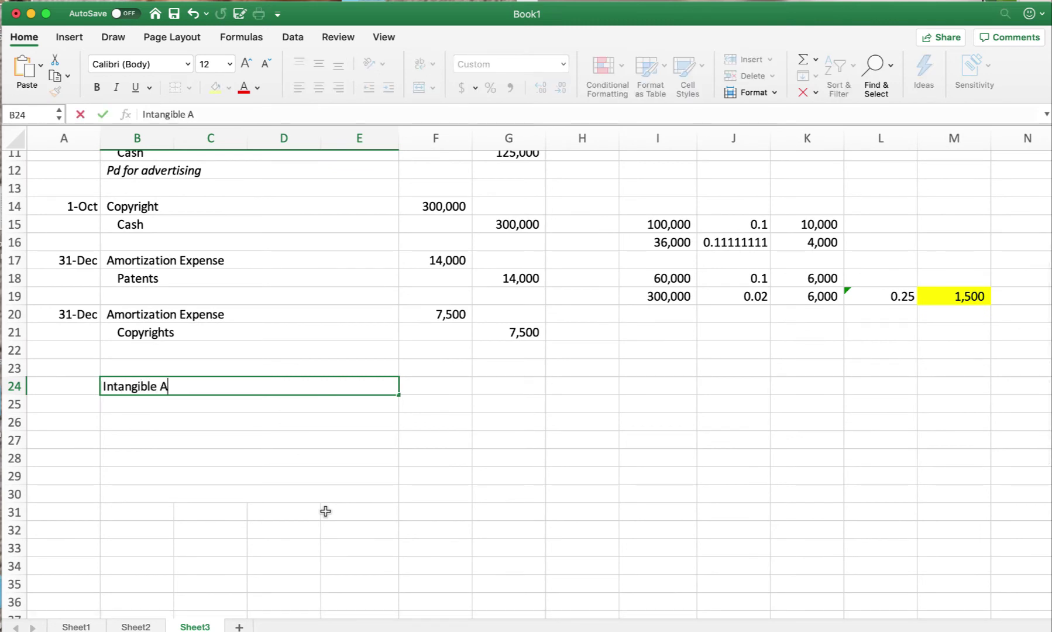
pyautogui.write('ssets')
pyautogui.press('Return')
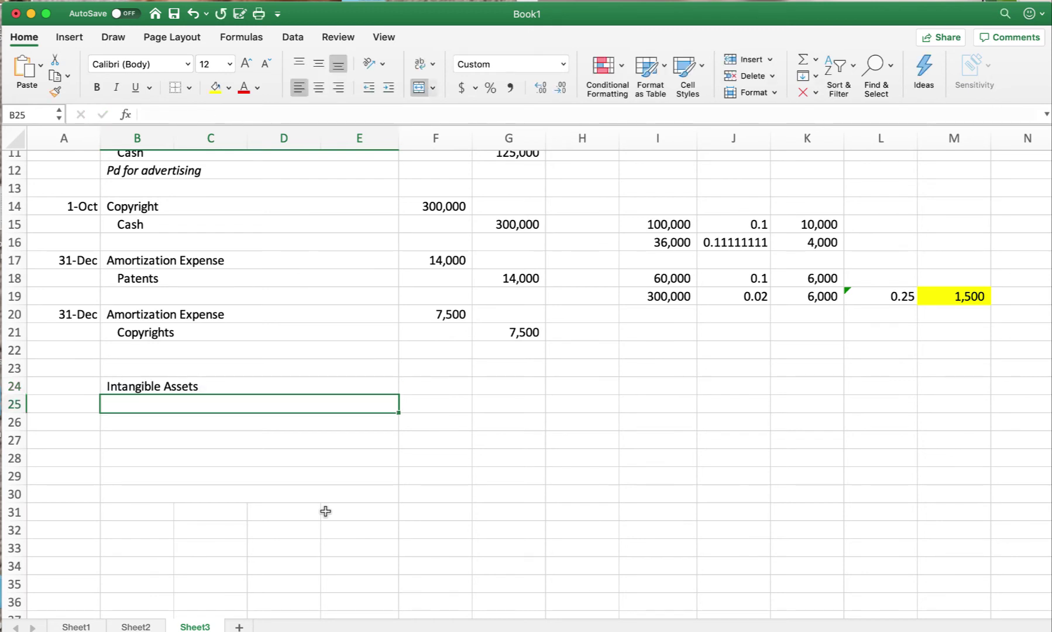
pyautogui.write('Pate')
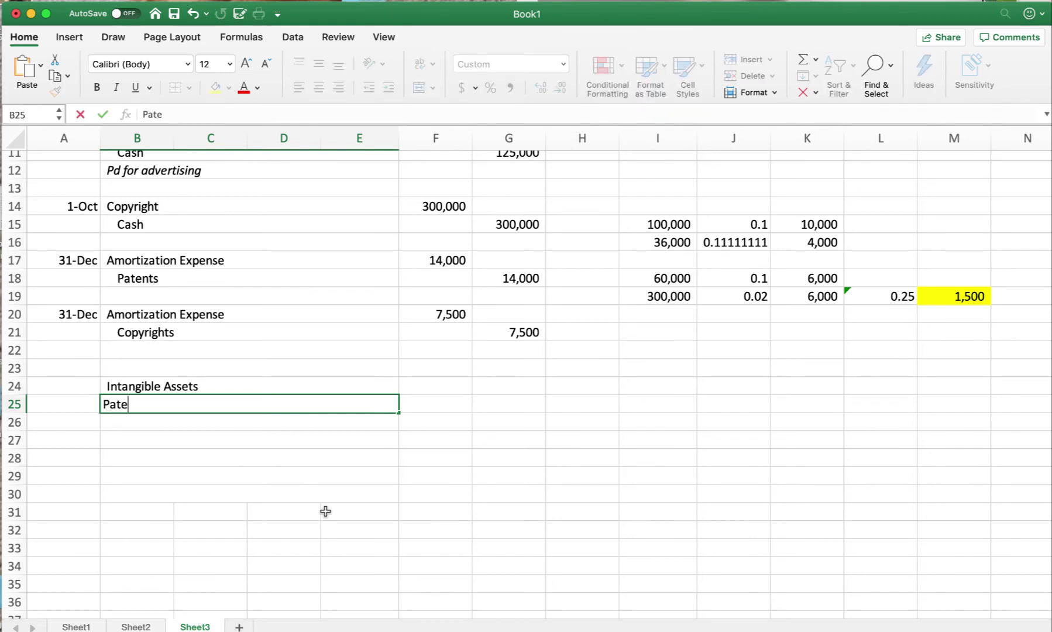
pyautogui.press('BackSpace')
pyautogui.write('ents (')
pyautogui.press('super+Tab')
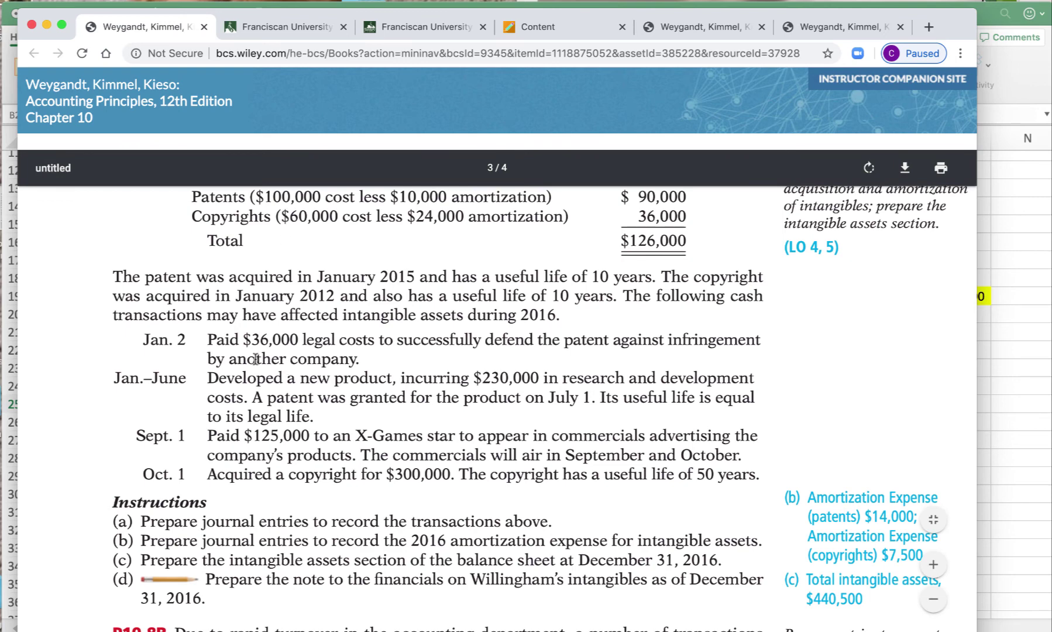
pyautogui.press('super+Tab')
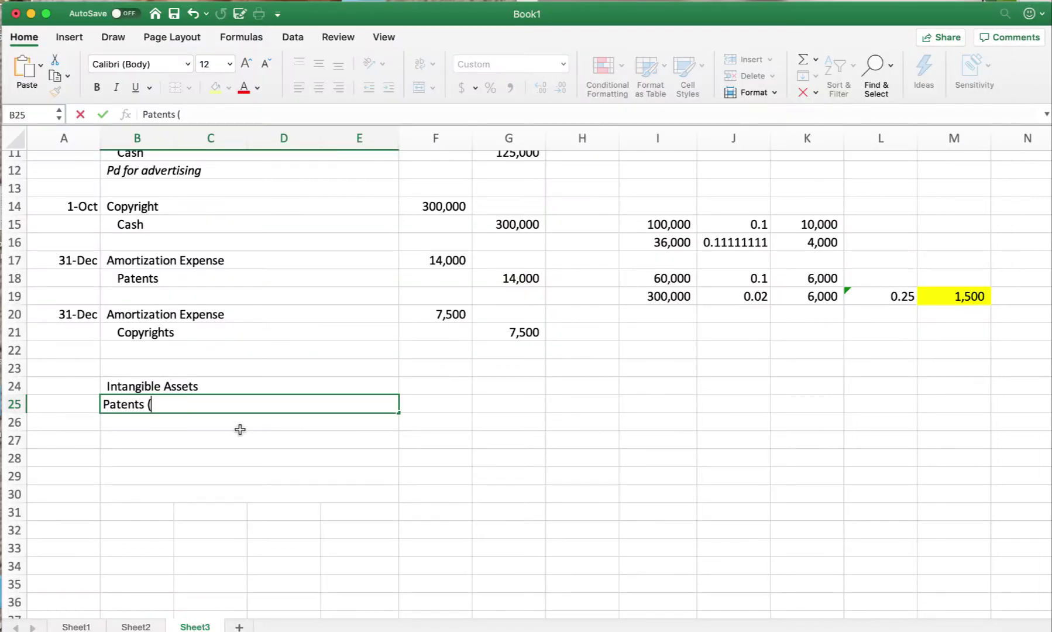
# Complete B25's label as 'Patents (100,000+36,000 - 20,000+4,000)', checking the textbook figures
pyautogui.write('100,000')
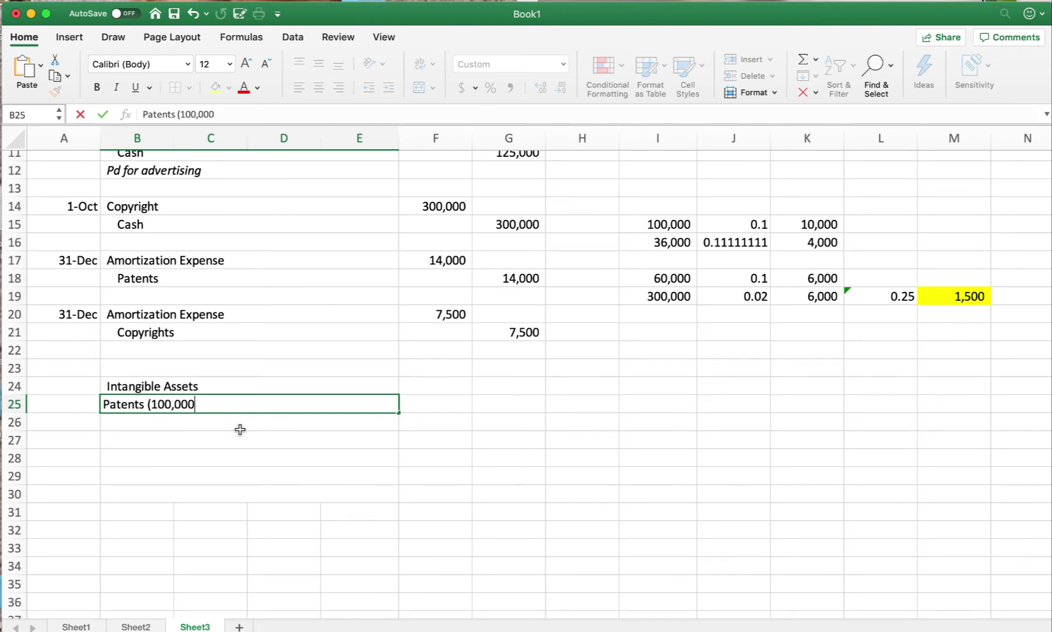
pyautogui.write('+36,000')
pyautogui.write('-')
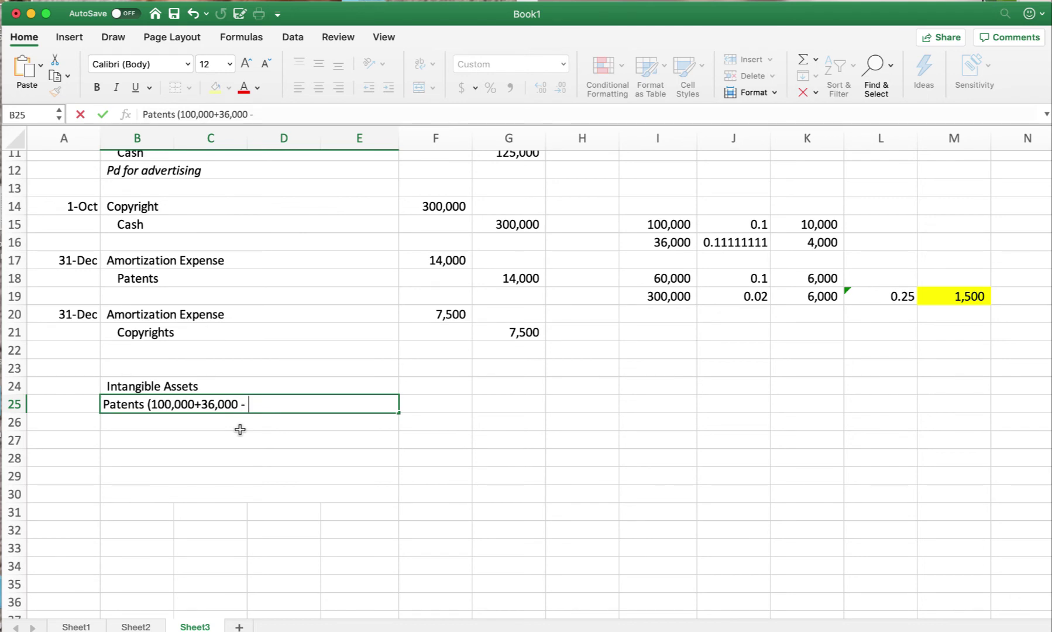
pyautogui.press('super+Tab')
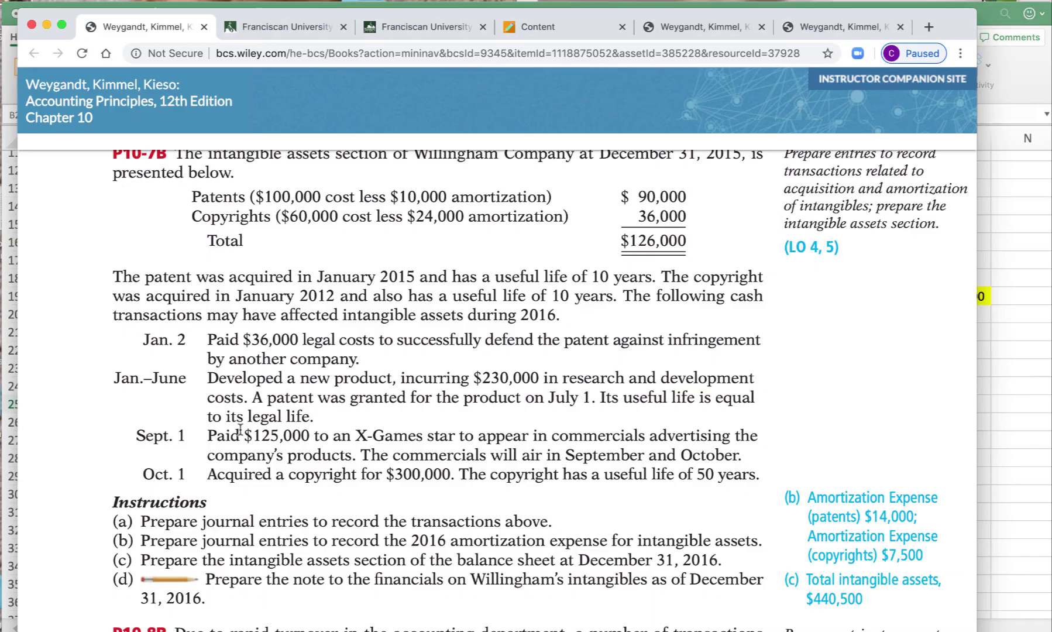
pyautogui.scroll(3, 240, 430)
pyautogui.scroll(-3, 330, 436)
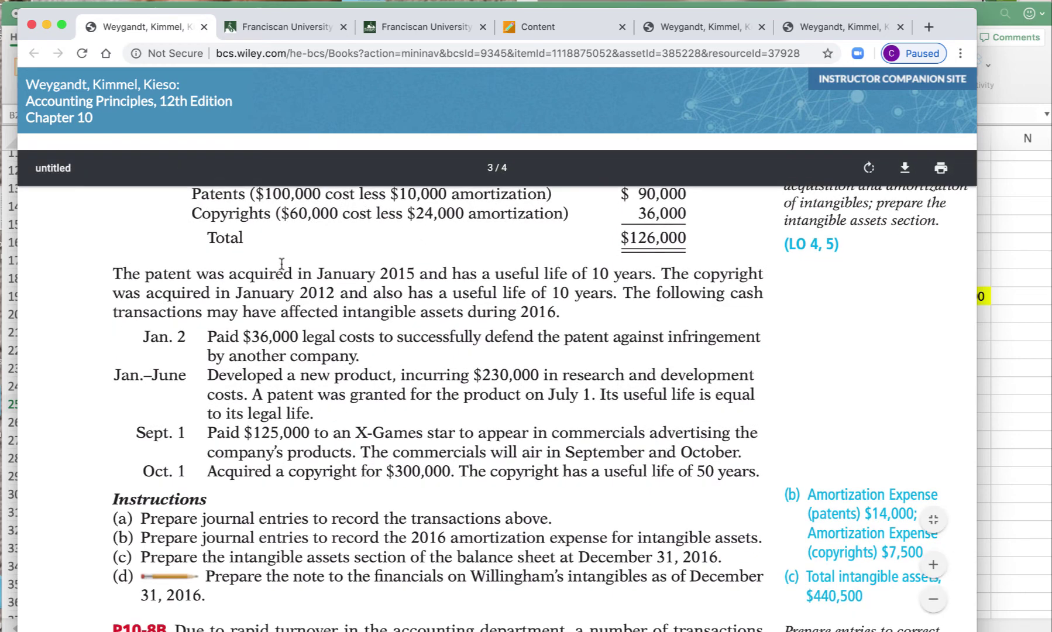
pyautogui.press('super+Tab')
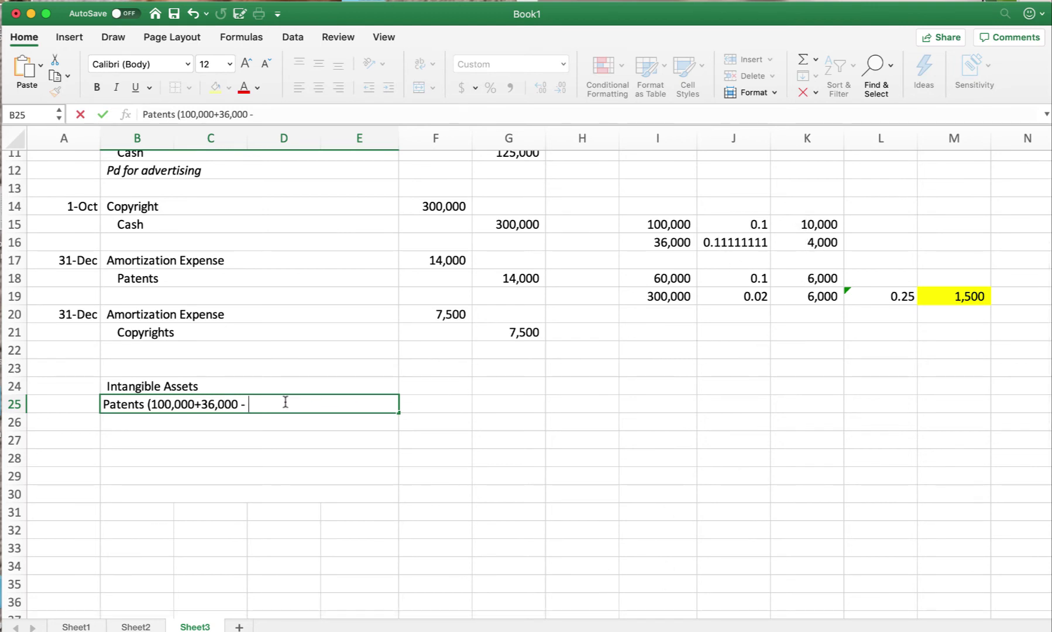
pyautogui.write('20,000')
pyautogui.write('+')
pyautogui.scroll(3, 418, 484)
pyautogui.scroll(2, 418, 485)
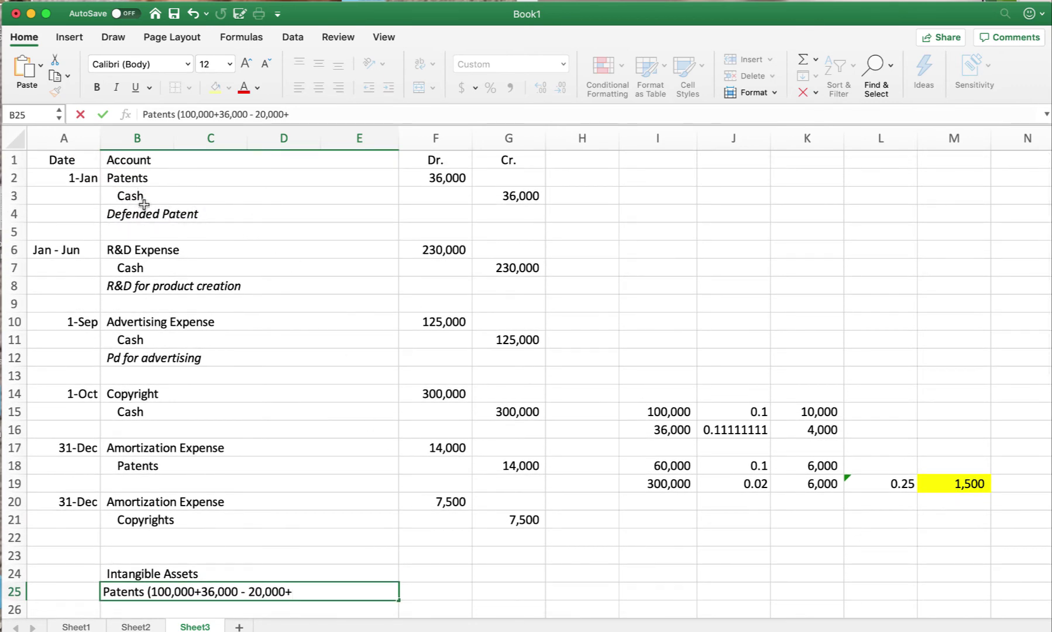
pyautogui.scroll(-3, 277, 343)
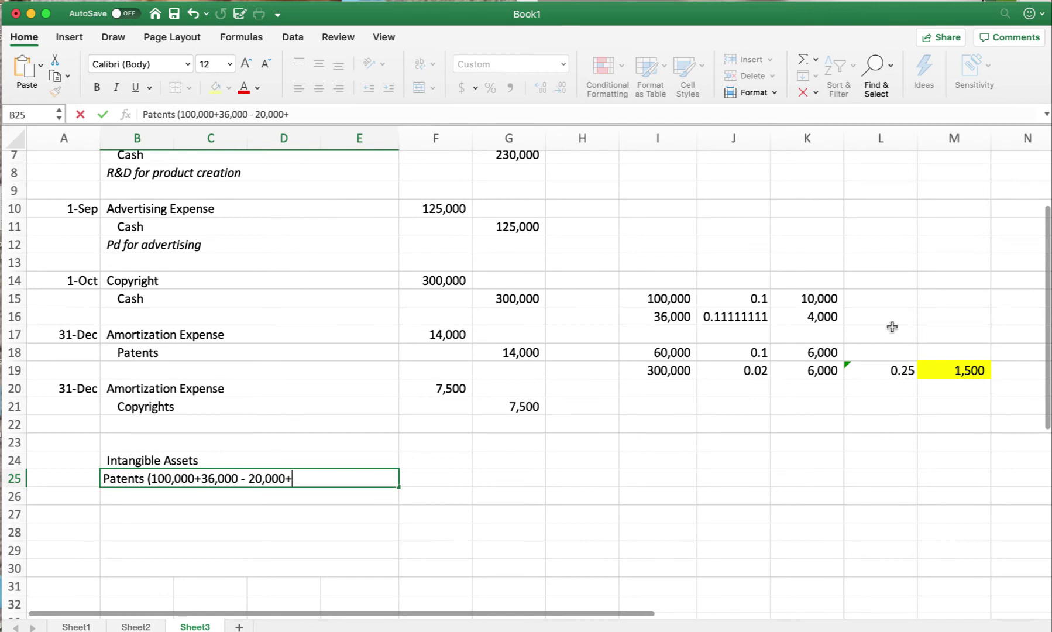
pyautogui.write('4.000')
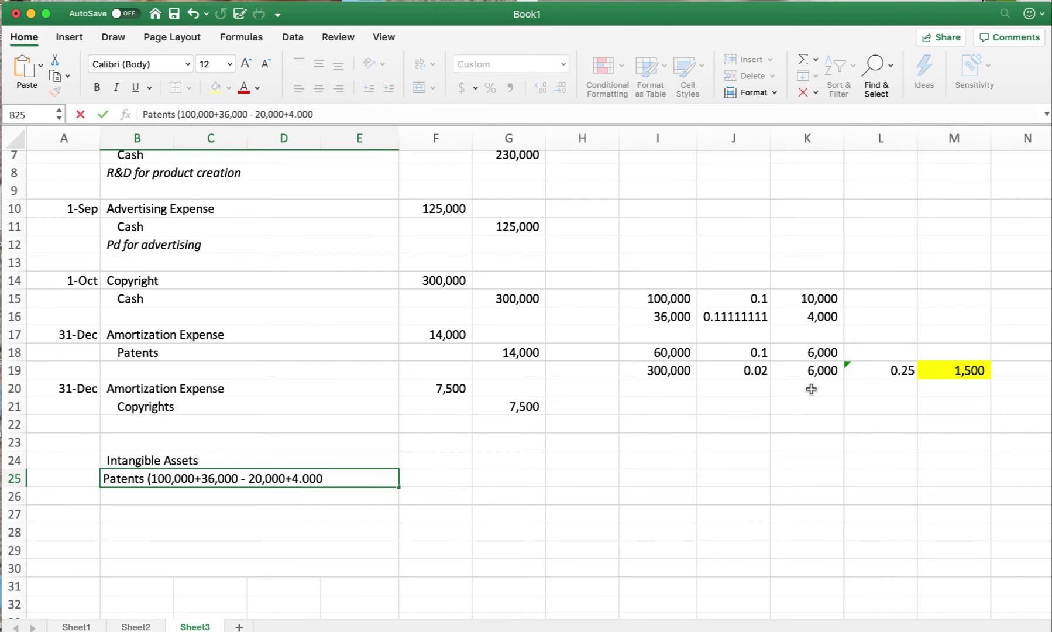
pyautogui.press('BackSpace')
pyautogui.press('BackSpace')
pyautogui.press('BackSpace')
pyautogui.press('BackSpace')
pyautogui.write(',000)')
pyautogui.press('Tab')
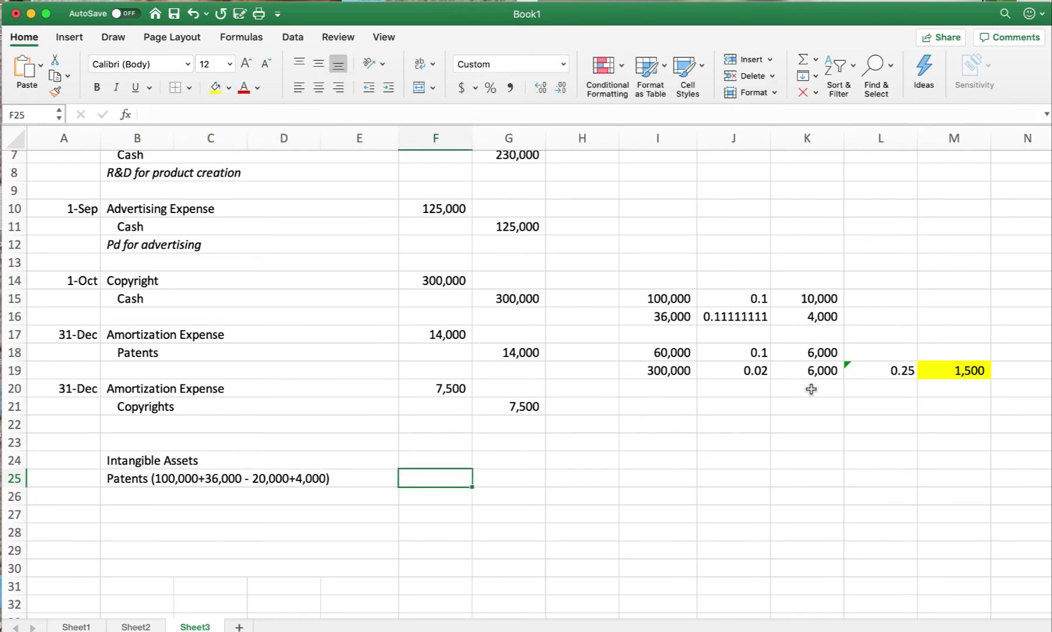
# Enter =(100000+36000)-(20000+4000) in F25, fixing a stray comma, to show 112,000
pyautogui.write('=')
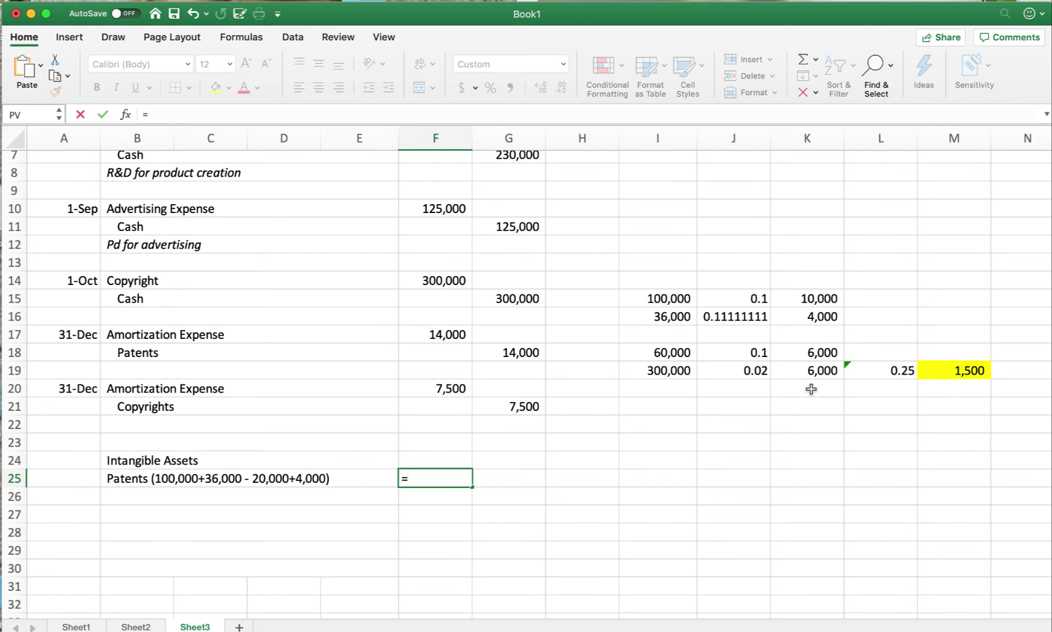
pyautogui.write('100000')
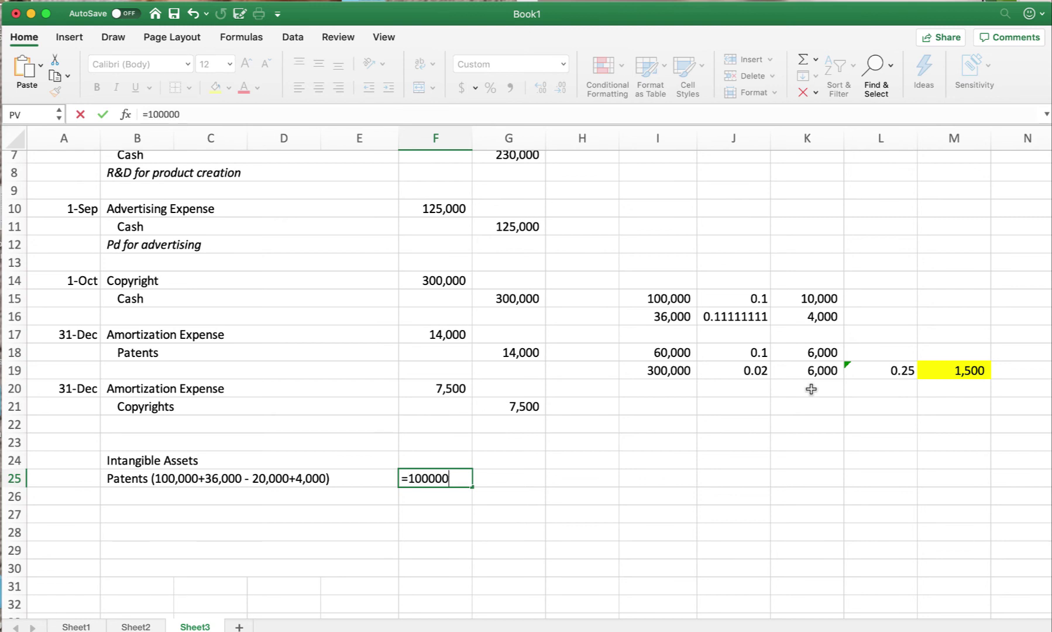
pyautogui.press('Home')
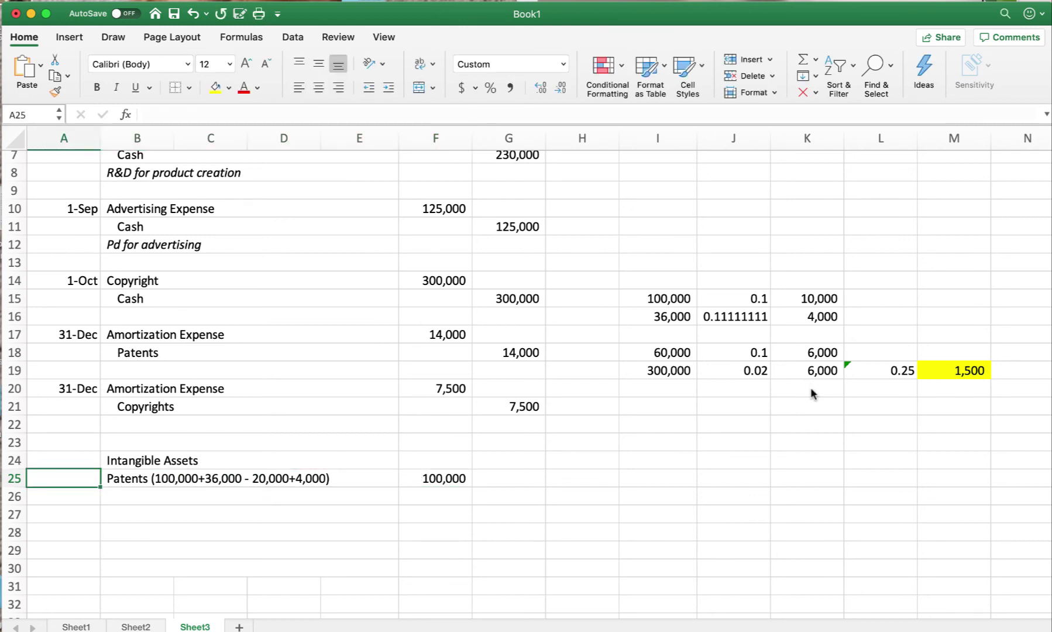
pyautogui.press('Right')
pyautogui.press('Right')
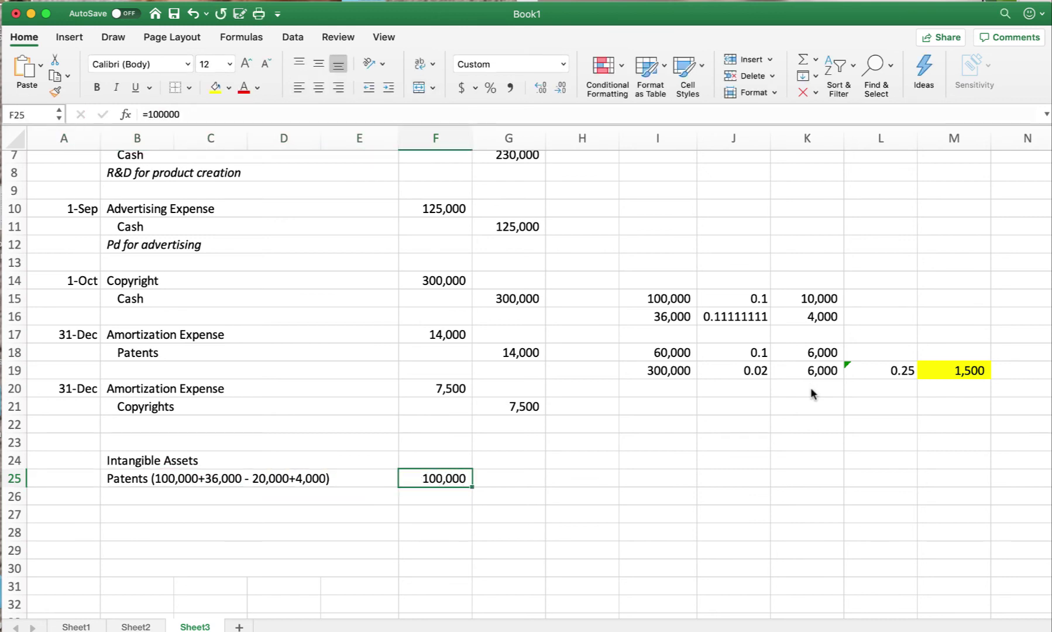
pyautogui.write('=(')
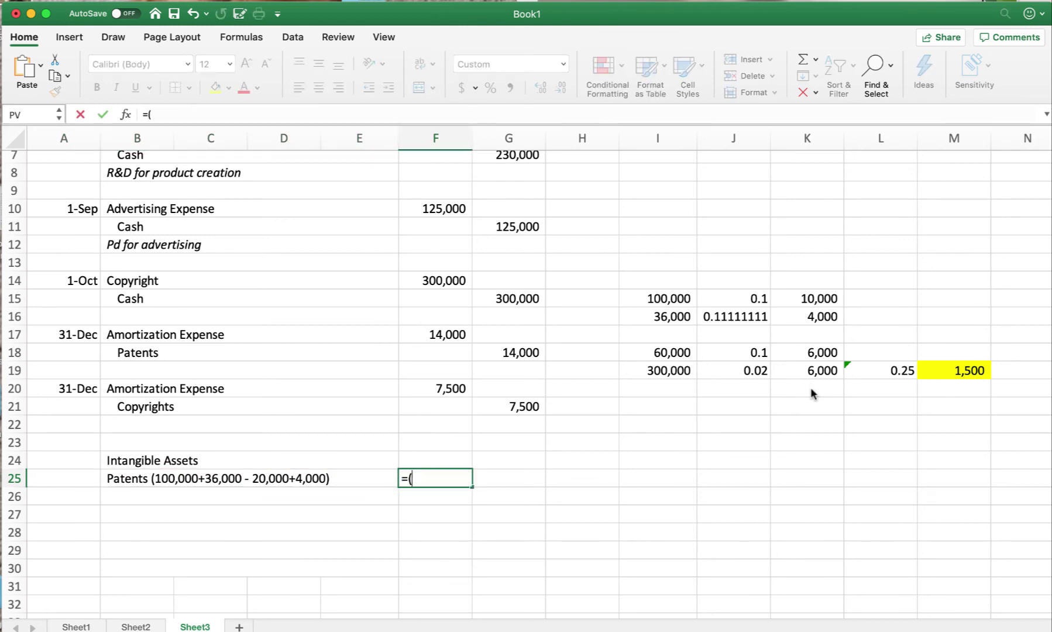
pyautogui.write('100000')
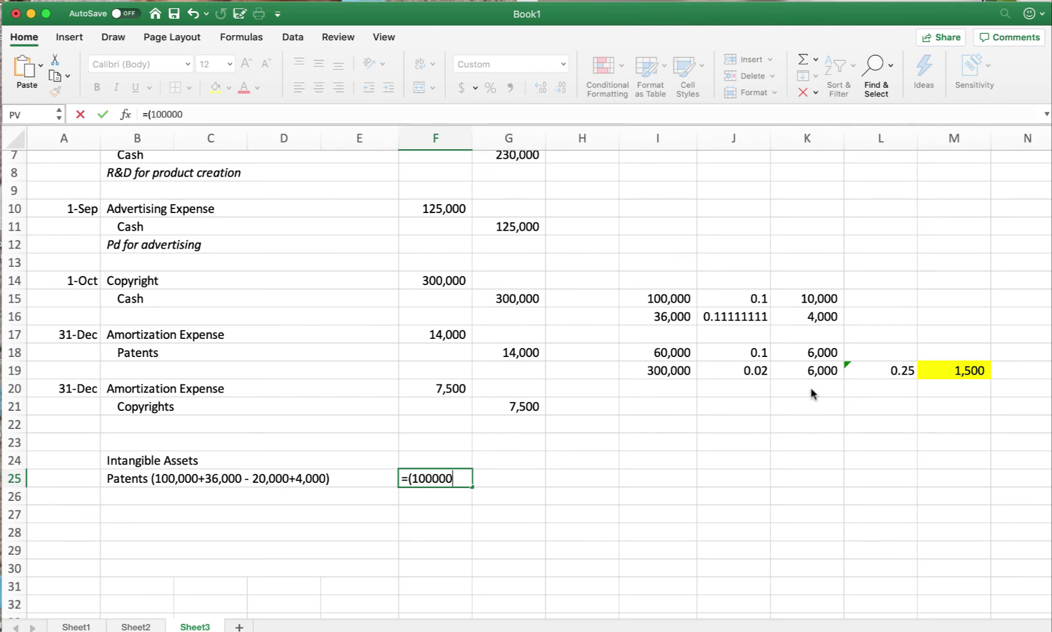
pyautogui.write('+36000')
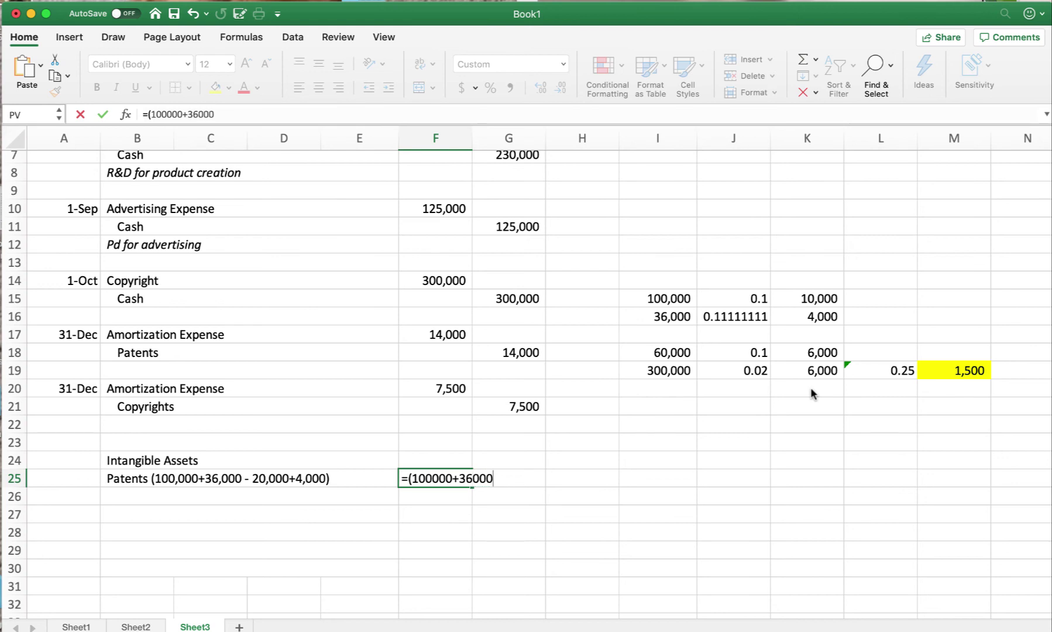
pyautogui.write(')-(20,000')
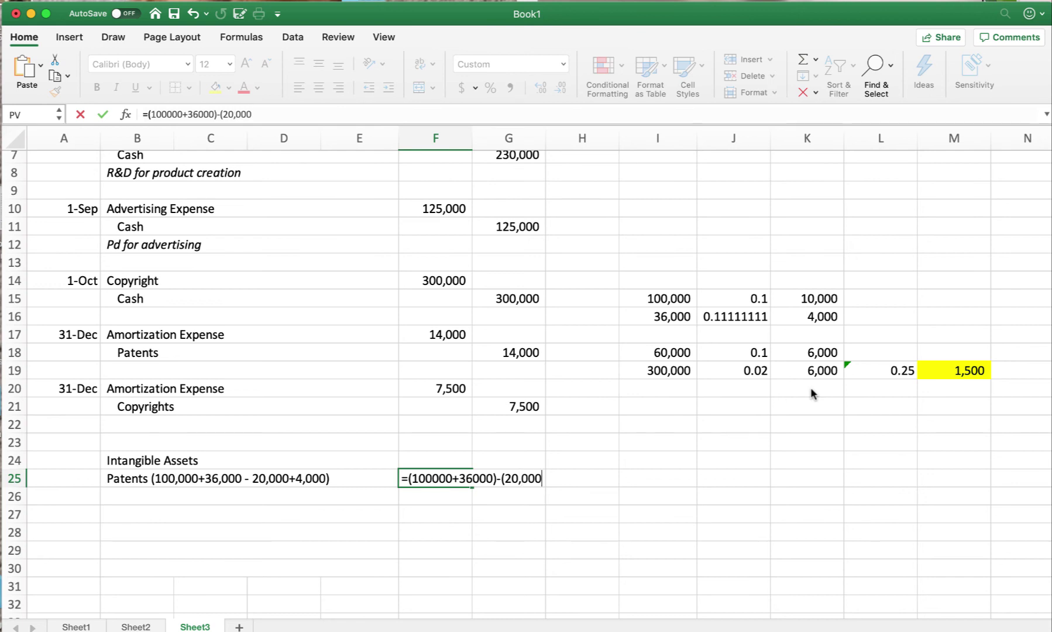
pyautogui.write('+4000)')
pyautogui.press('Return')
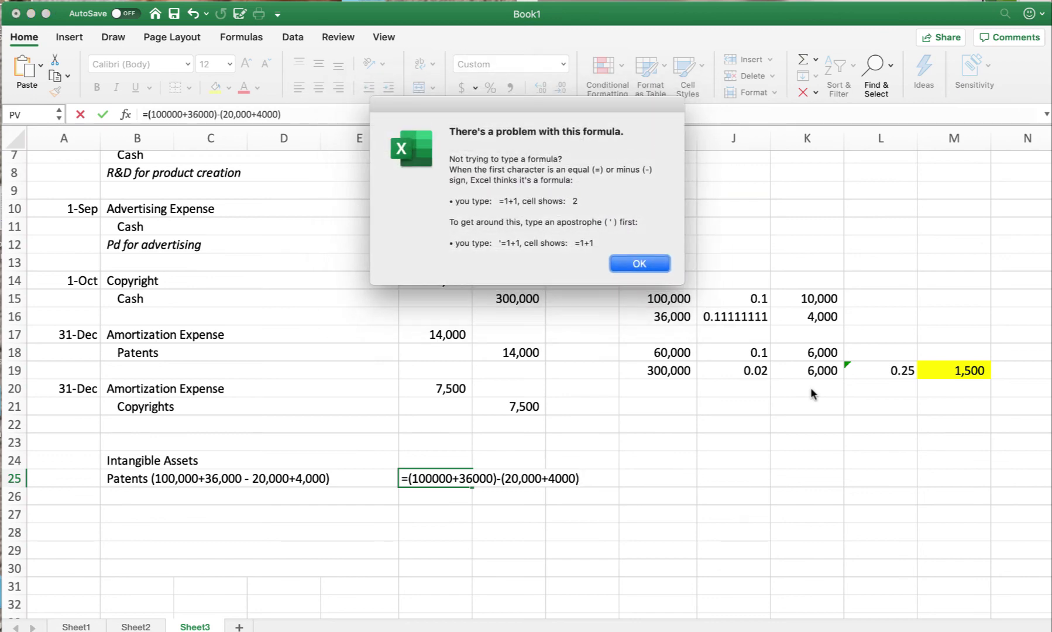
pyautogui.press('Return')
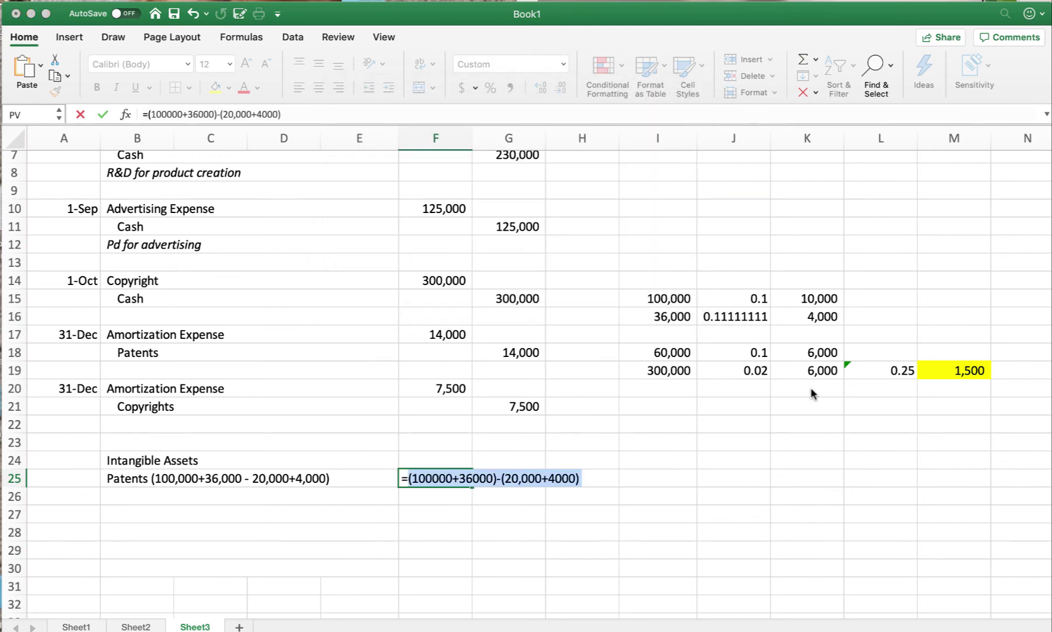
pyautogui.press('Return')
pyautogui.press('Return')
pyautogui.scroll(-1, 563, 476)
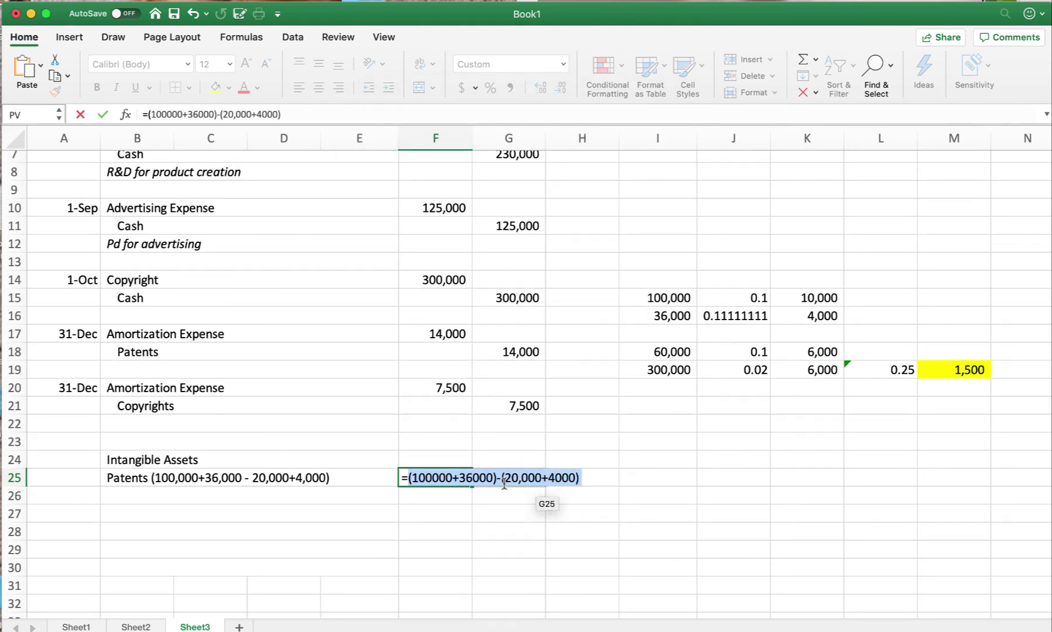
pyautogui.click(521, 479)
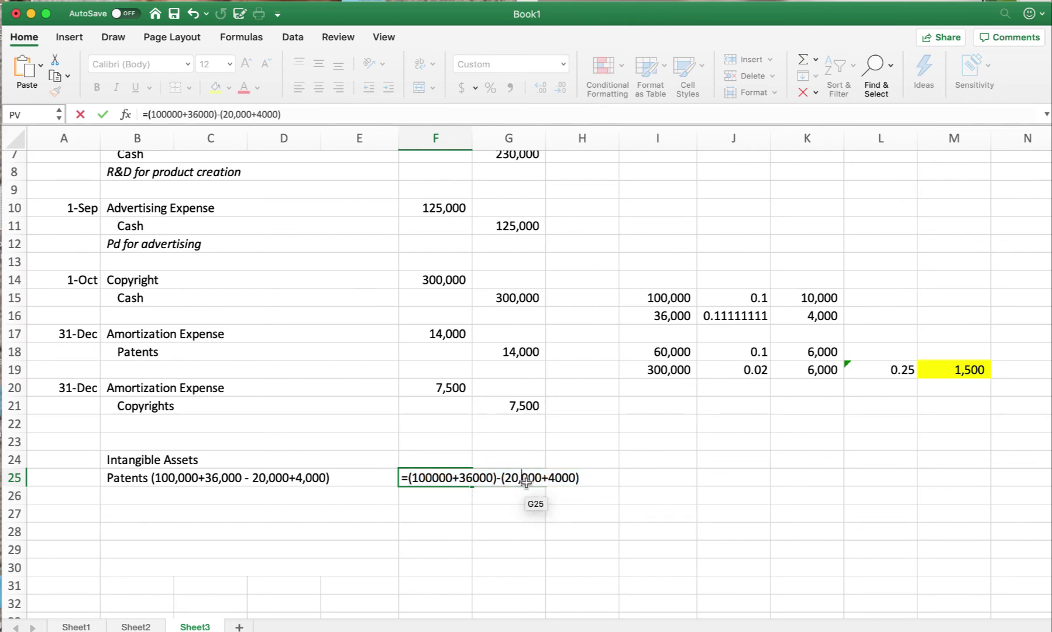
pyautogui.press('BackSpace')
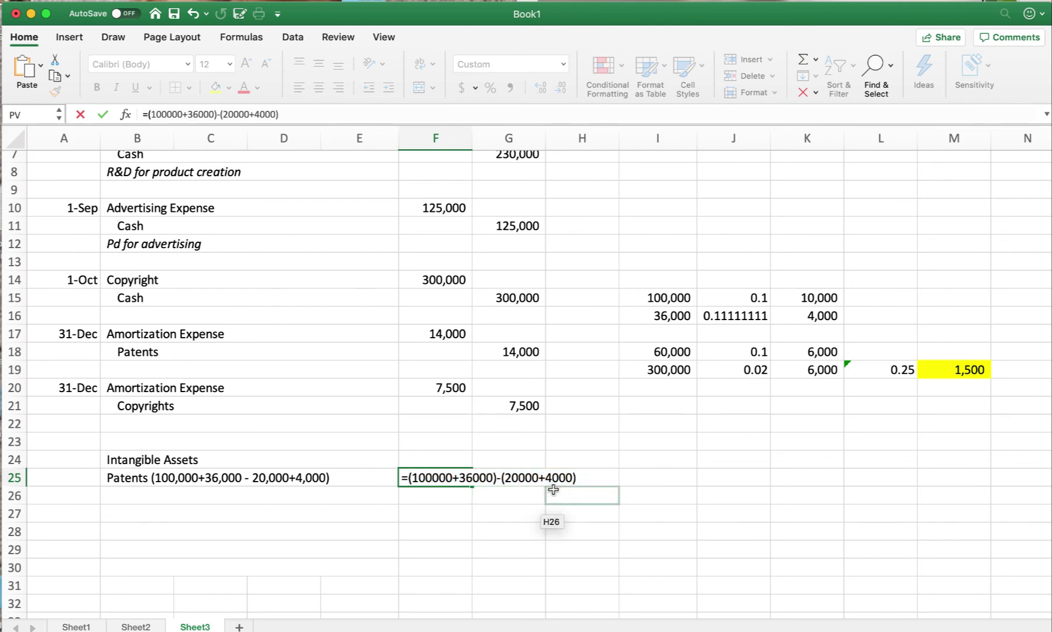
pyautogui.press('Return')
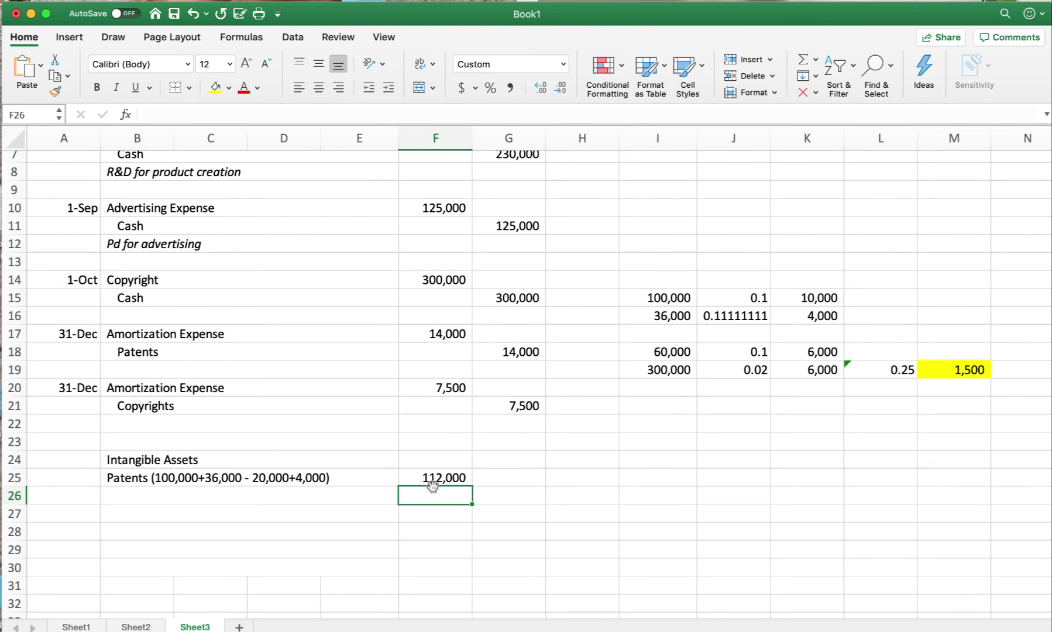
pyautogui.click(440, 478)
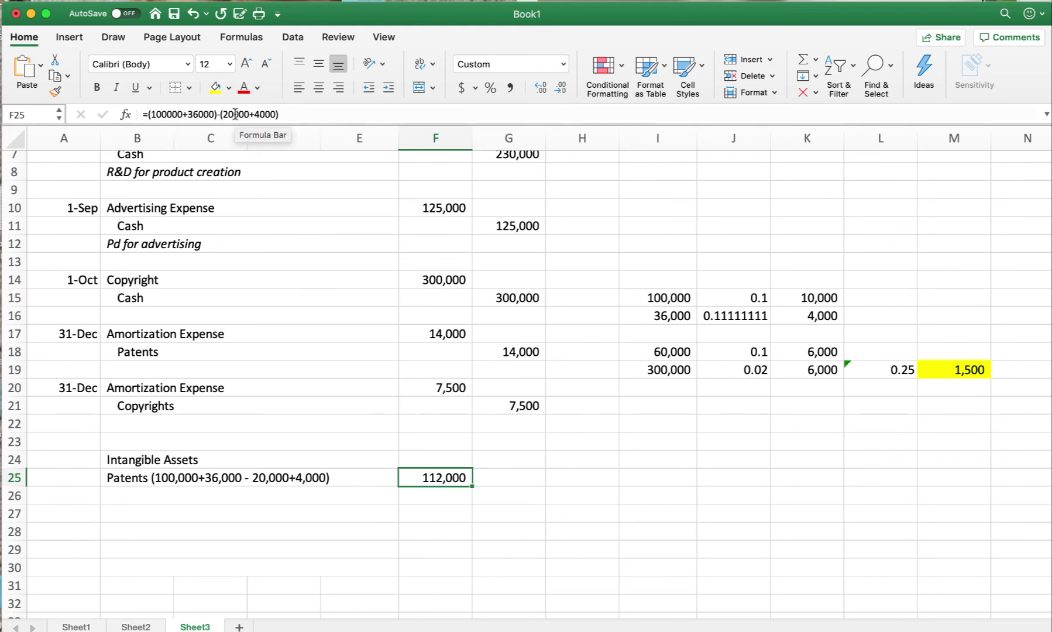
# Start B26's label as 'Copyright (60,000 + 300,000 -' before checking the textbook figures
pyautogui.click(138, 497)
pyautogui.write('Co')
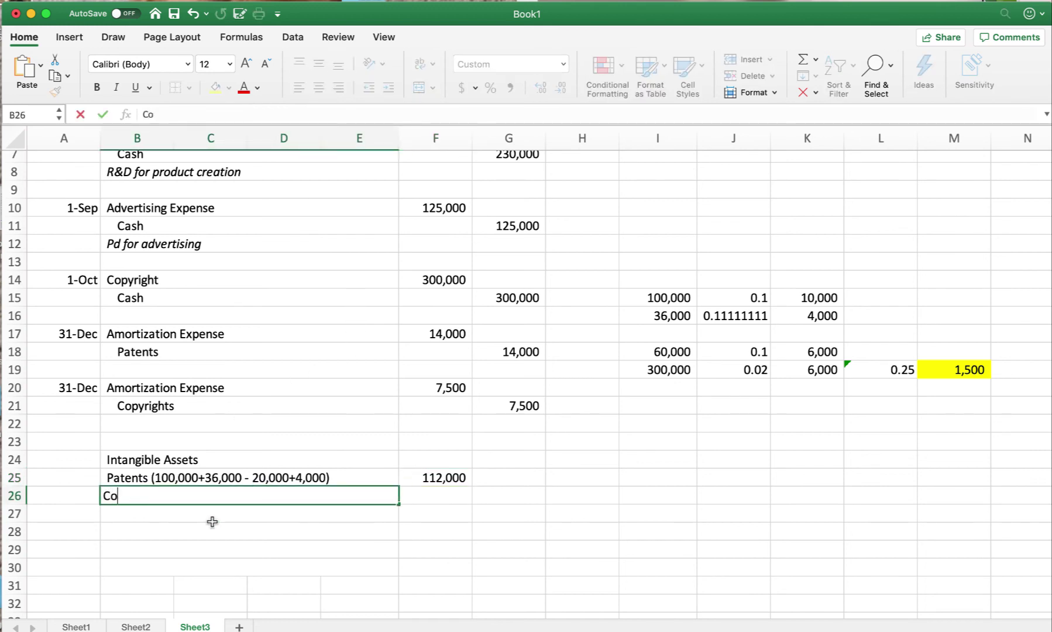
pyautogui.write('pyright (')
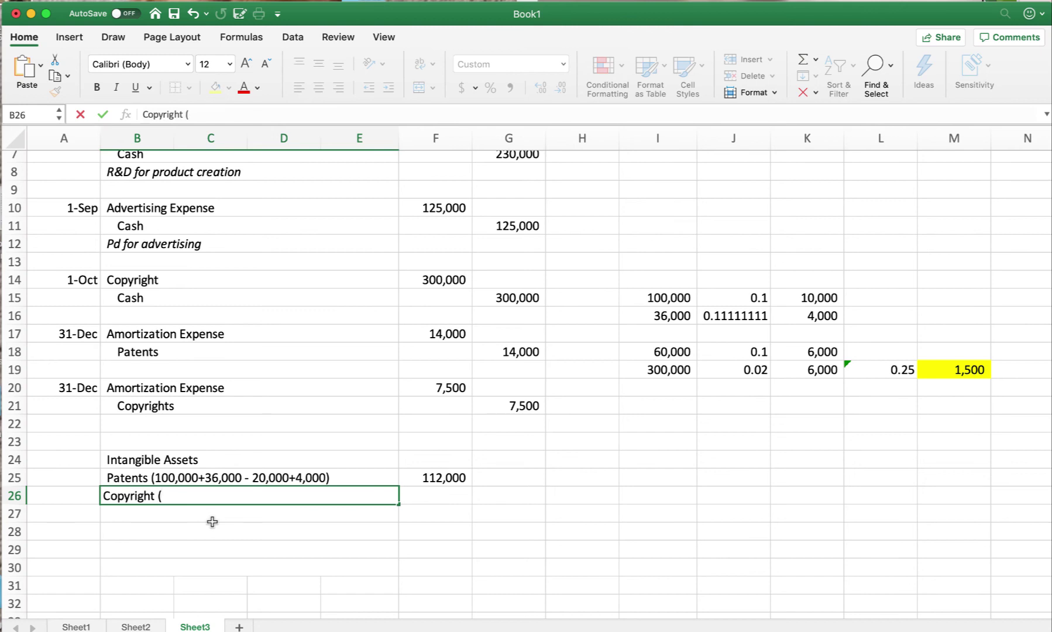
pyautogui.write('60,000')
pyautogui.press('Return')
pyautogui.press('Up')
pyautogui.click(241, 116)
pyautogui.write('+')
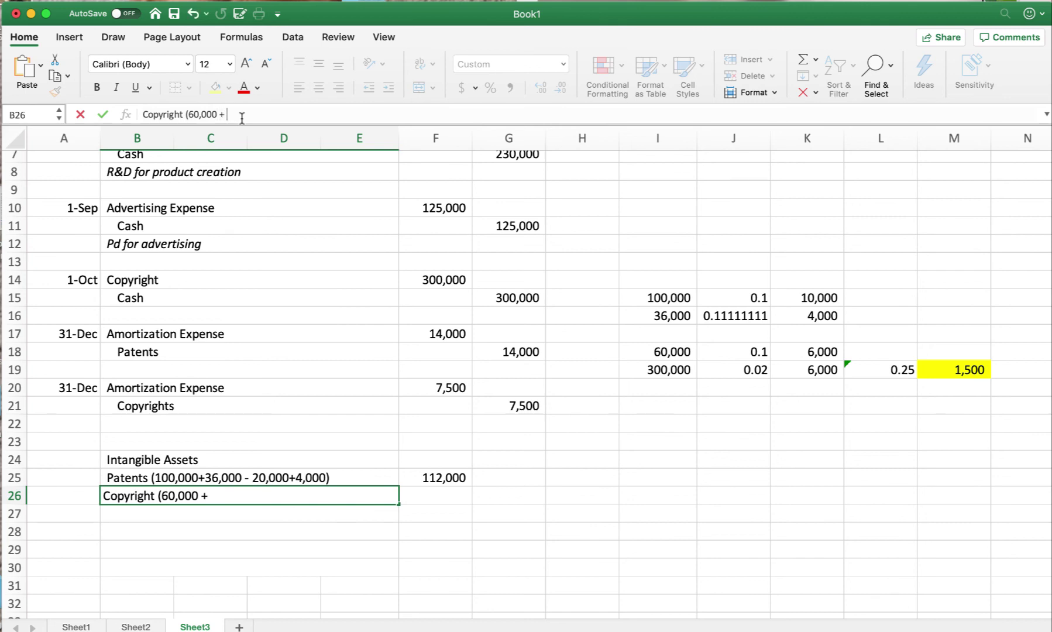
pyautogui.write(' 300,000')
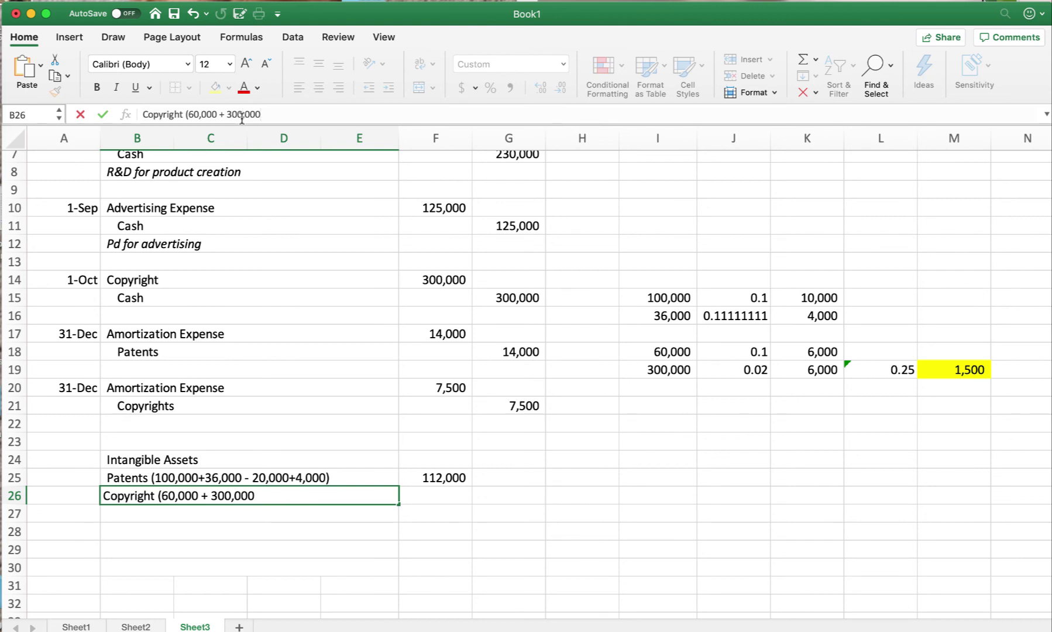
pyautogui.write(' -')
pyautogui.press('super+Tab')
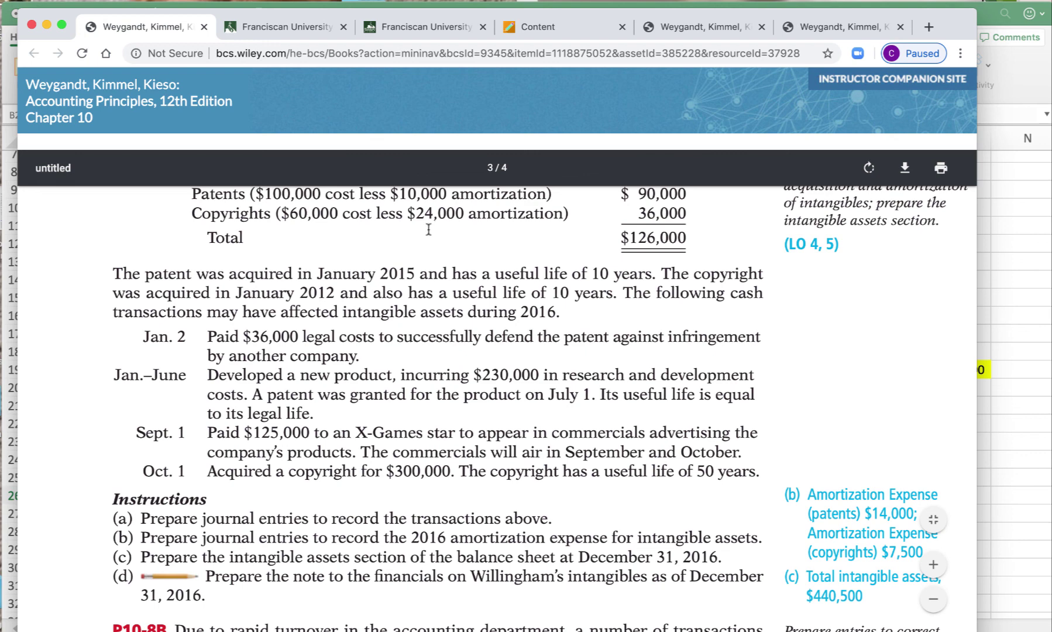
# Return from problem P10-7B to the Excel journal
pyautogui.press('super+Tab')
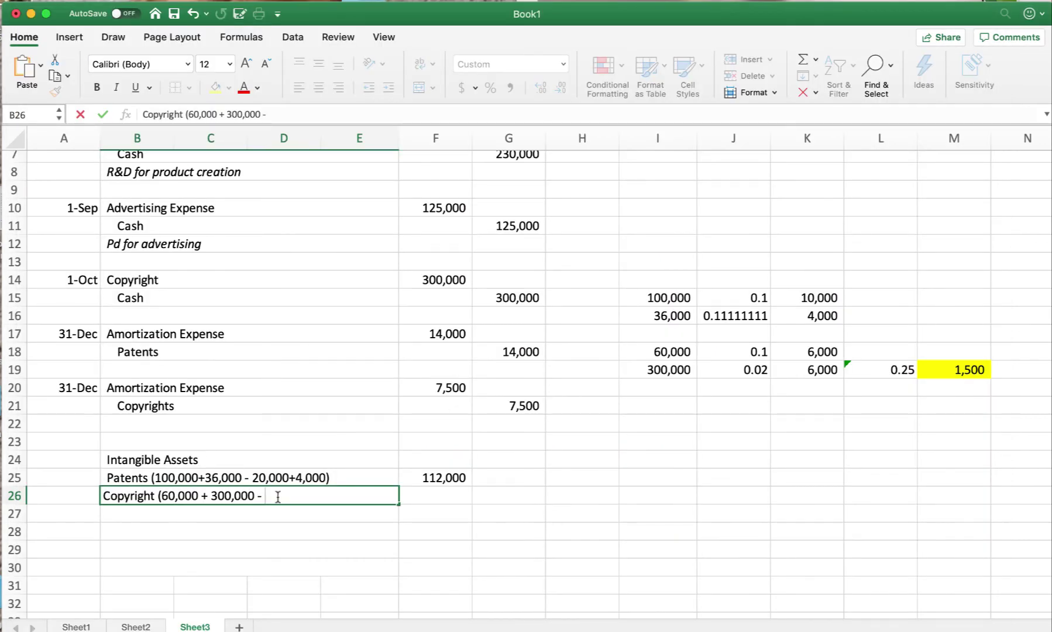
# Finish B26 as 'Copyright (60,000 + 300,000 - 24,000+6,000+1500)' and begin F26 with =360000
pyautogui.write('24,000+')
pyautogui.write('6')
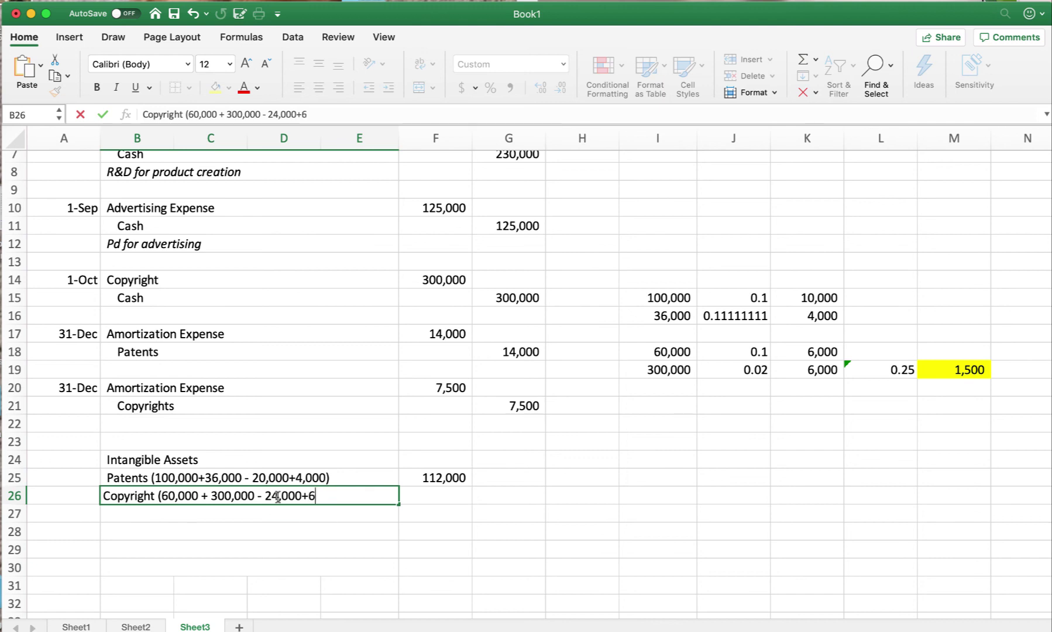
pyautogui.write(',000+')
pyautogui.write('15000')
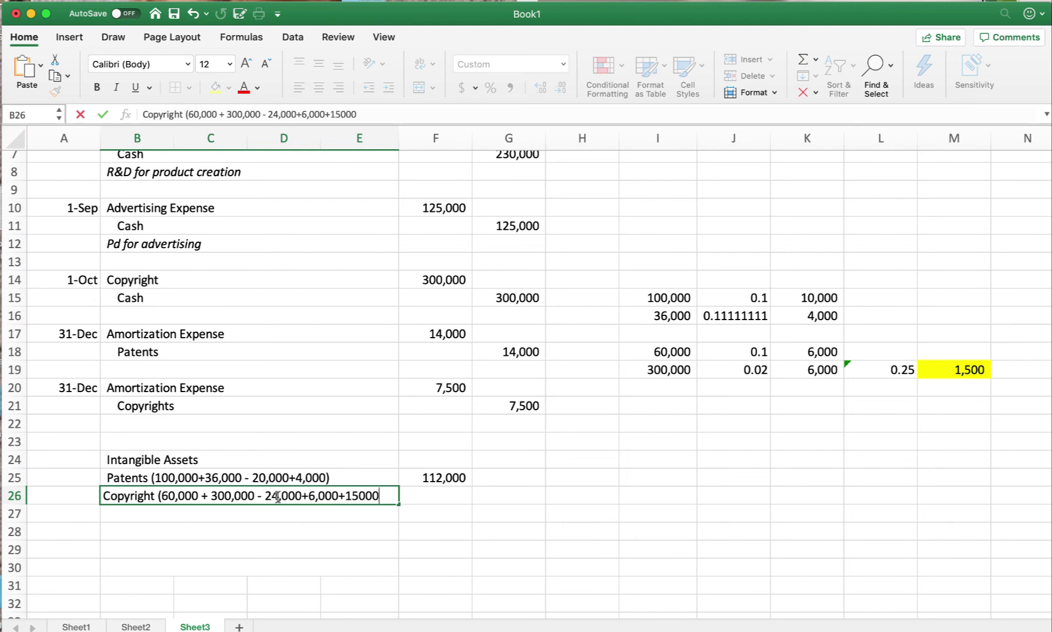
pyautogui.press('BackSpace')
pyautogui.write(')')
pyautogui.press('Tab')
pyautogui.write('=')
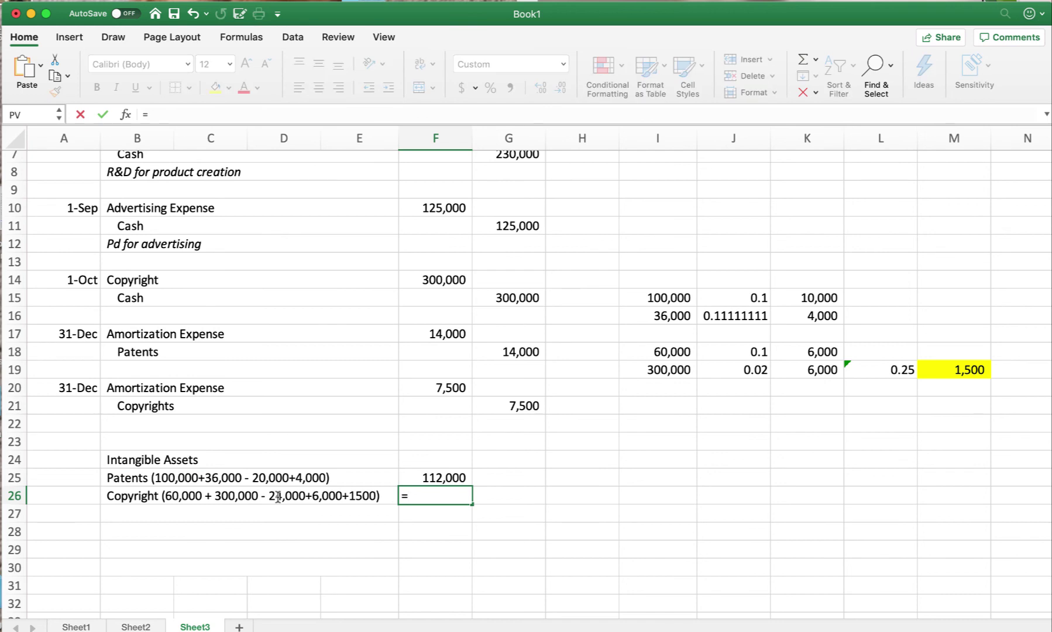
pyautogui.write('360000-')
pyautogui.write('(')
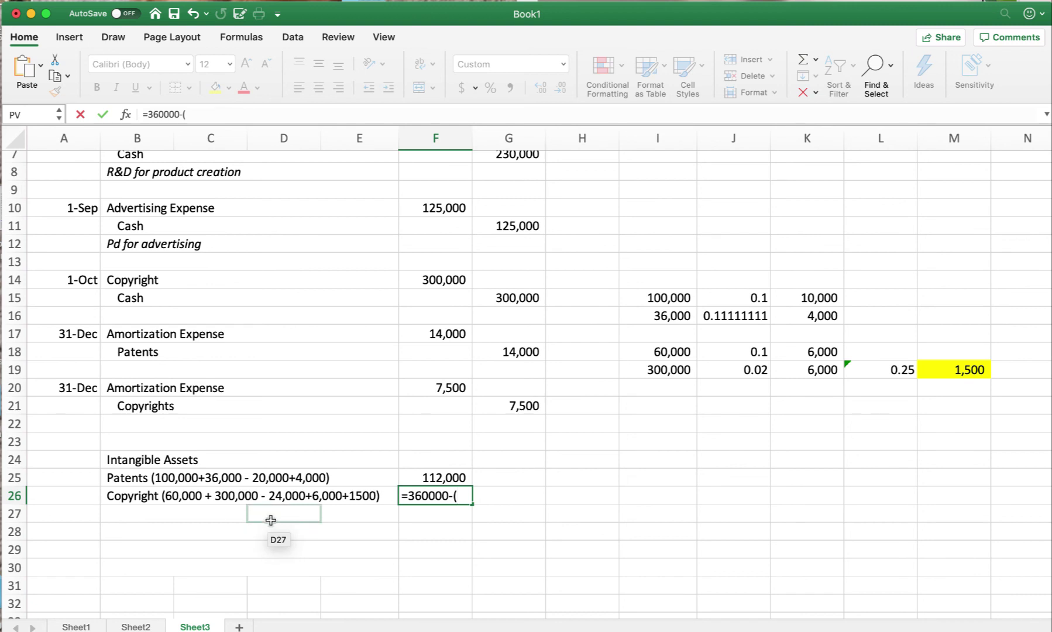
pyautogui.write('24000+6000')
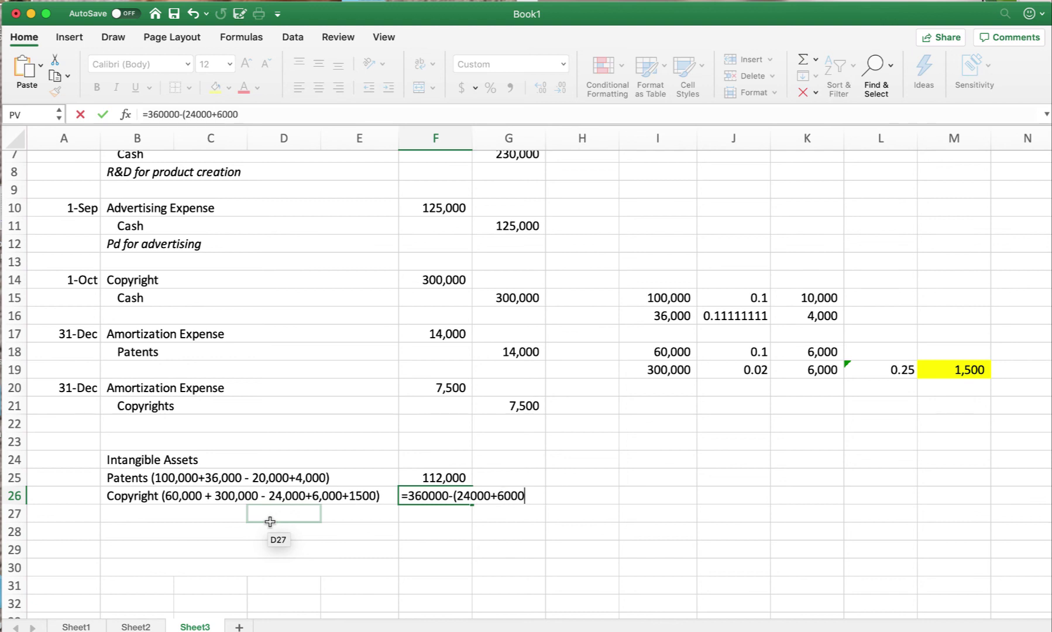
pyautogui.write('+1500)')
pyautogui.press('Return')
pyautogui.hscroll(10, 270, 522)
pyautogui.hscroll(-10, 270, 521)
pyautogui.click(454, 456)
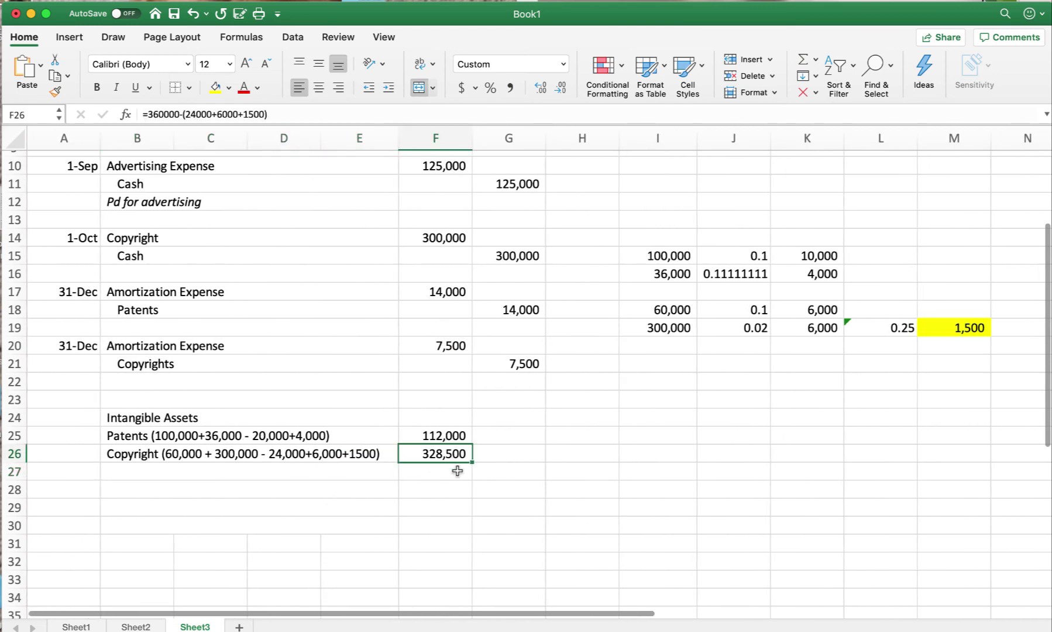
# Give F26 a bottom border and AutoSum F27 to total the intangible assets at 440,500
pyautogui.click(188, 88)
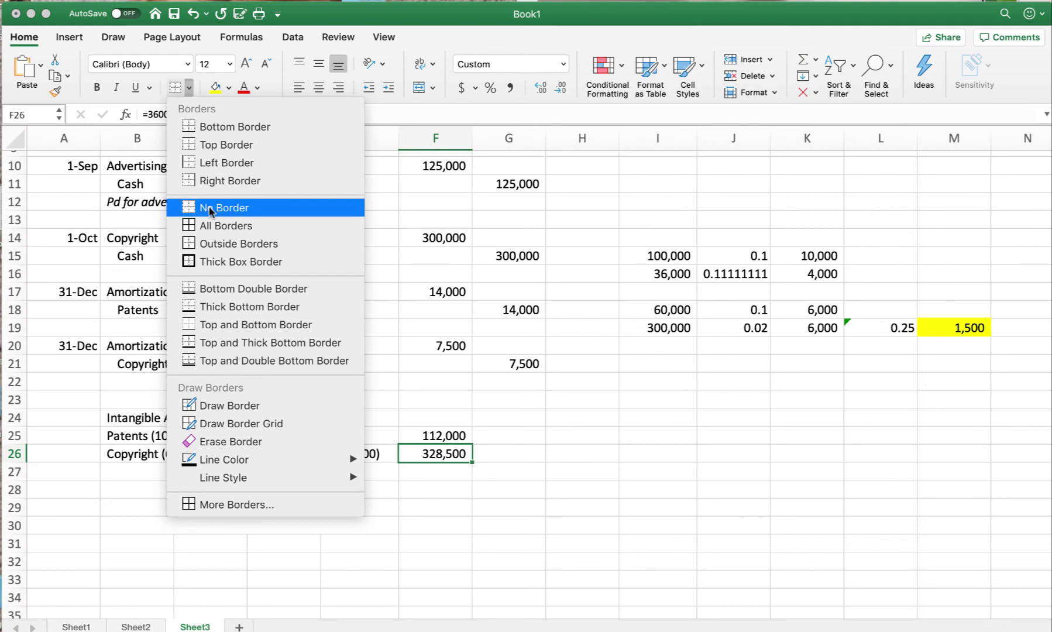
pyautogui.click(231, 126)
pyautogui.click(434, 473)
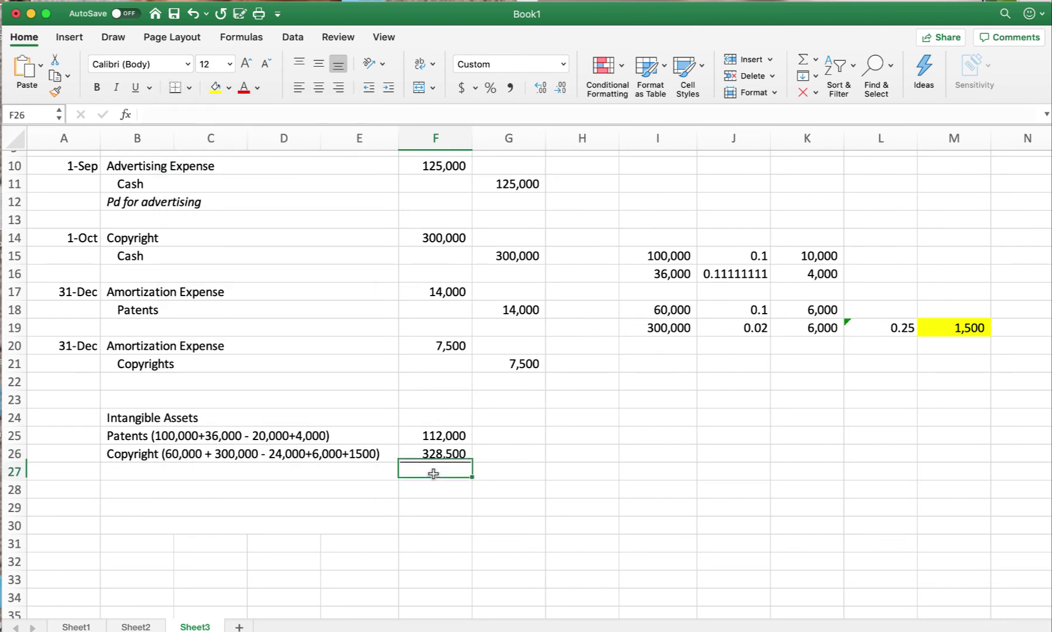
pyautogui.click(810, 60)
pyautogui.press('Return')
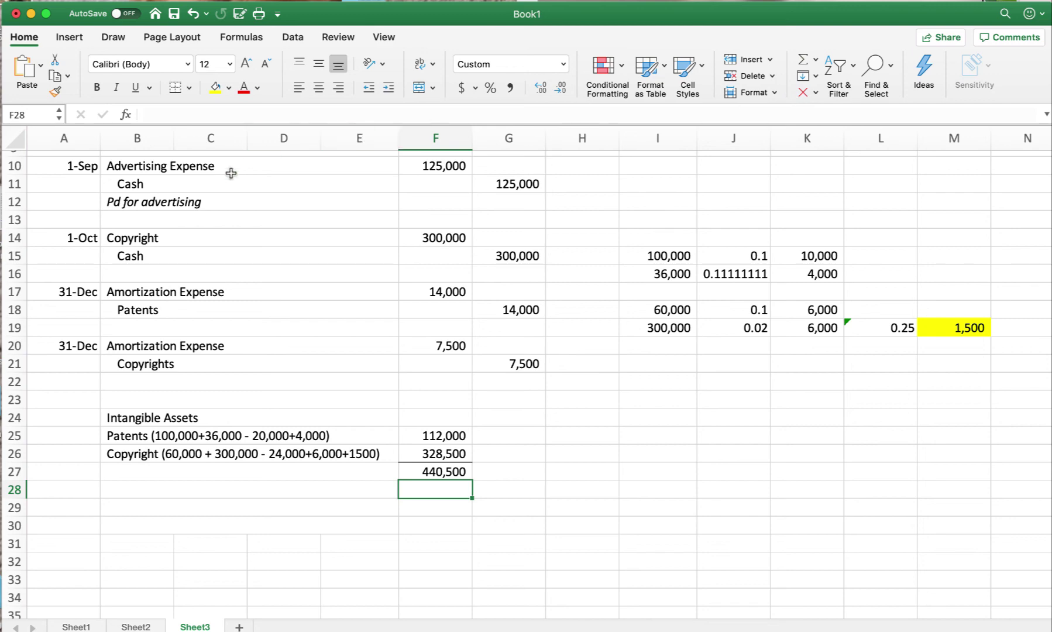
pyautogui.scroll(-2, 117, 387)
# Label cell B27 'Total Intangible Assets' beside the 440,500 total
pyautogui.click(129, 429)
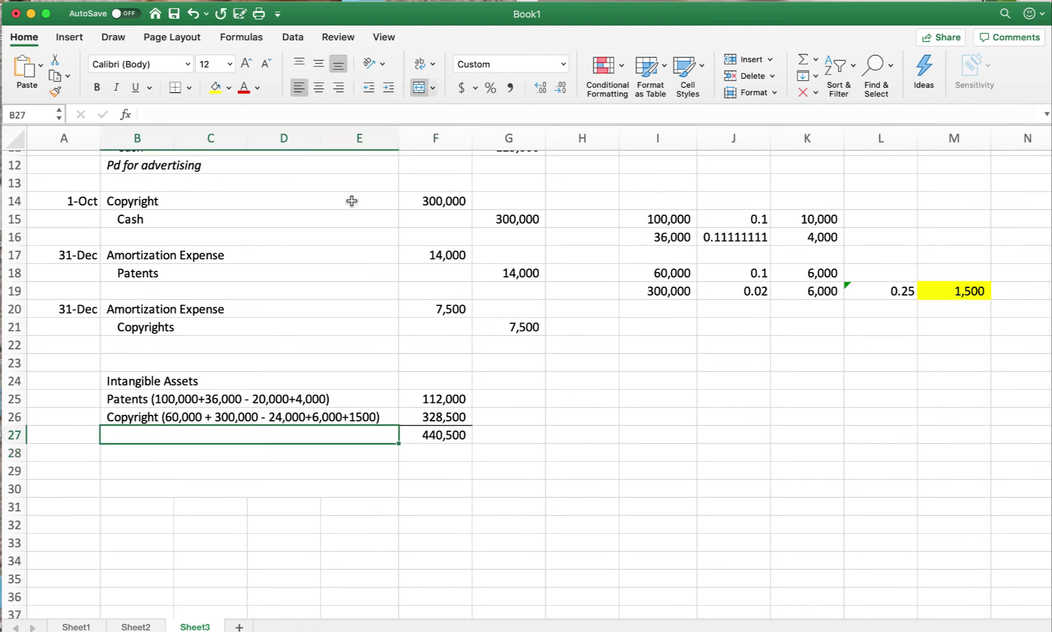
pyautogui.write('Intan')
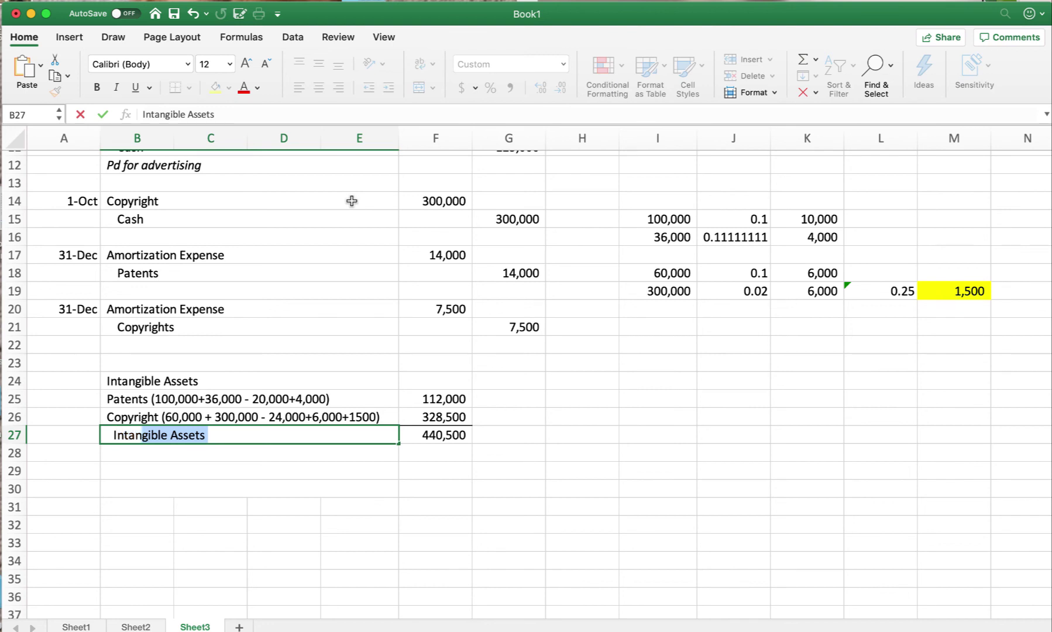
pyautogui.write('gible Assets')
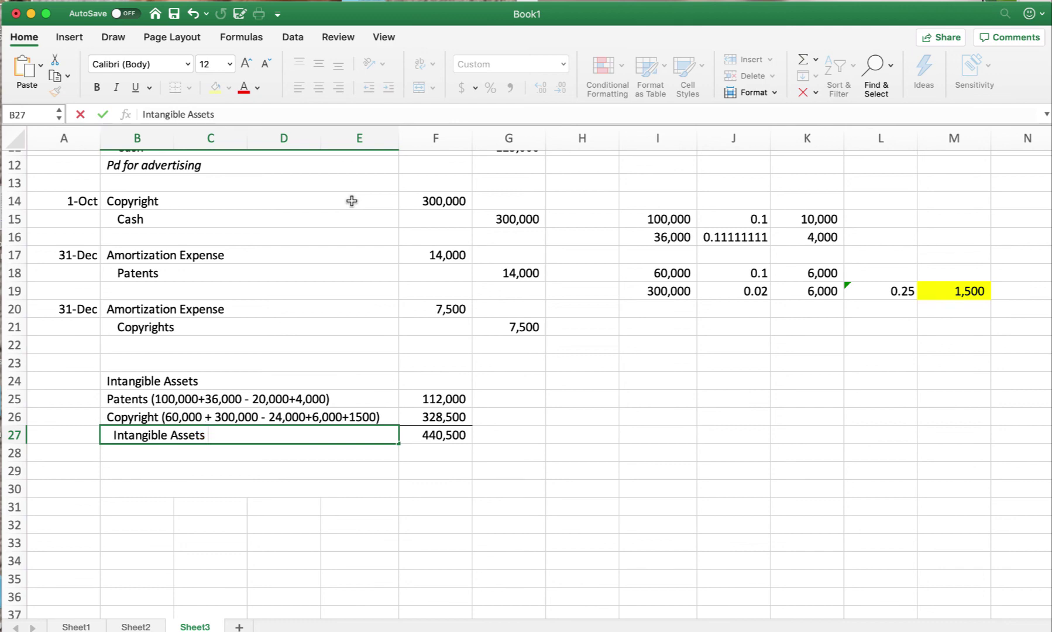
pyautogui.scroll(-1, 350, 200)
pyautogui.scroll(5, 320, 192)
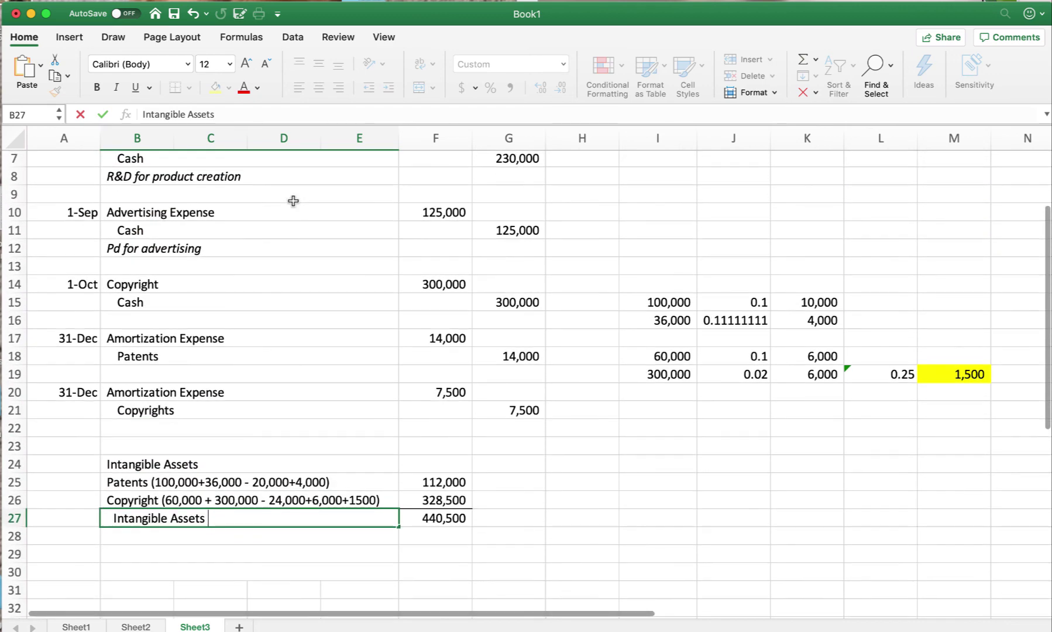
pyautogui.click(144, 116)
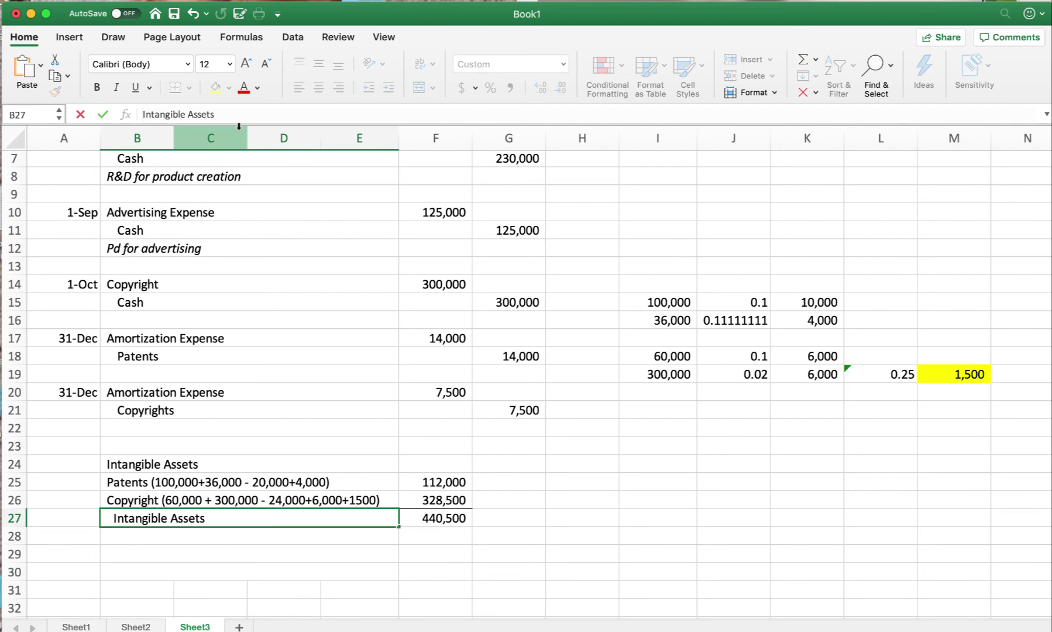
pyautogui.write('Total')
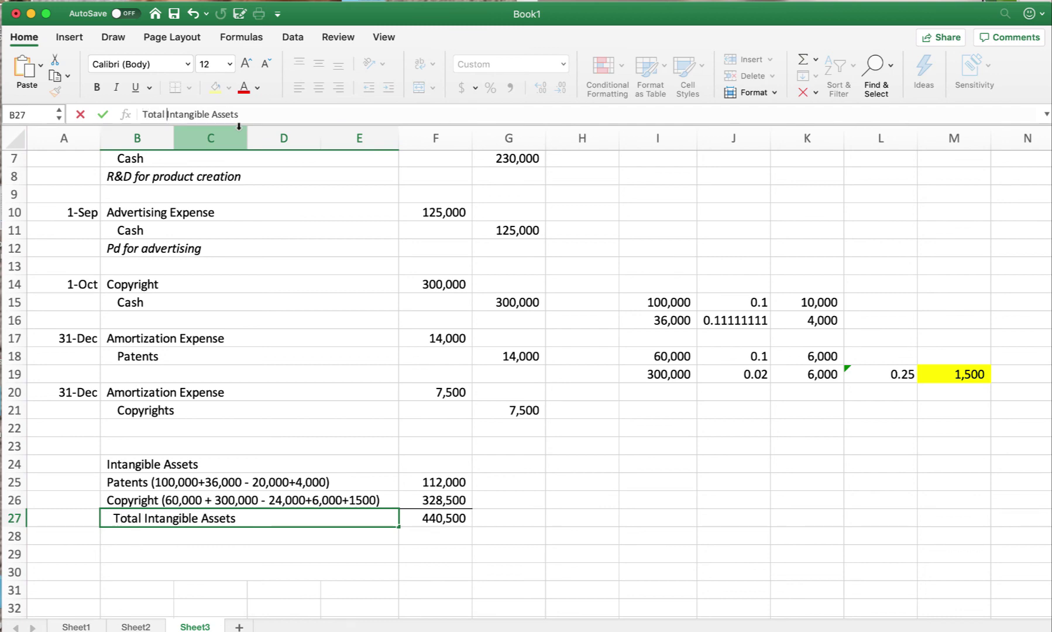
pyautogui.scroll(4, 448, 169)
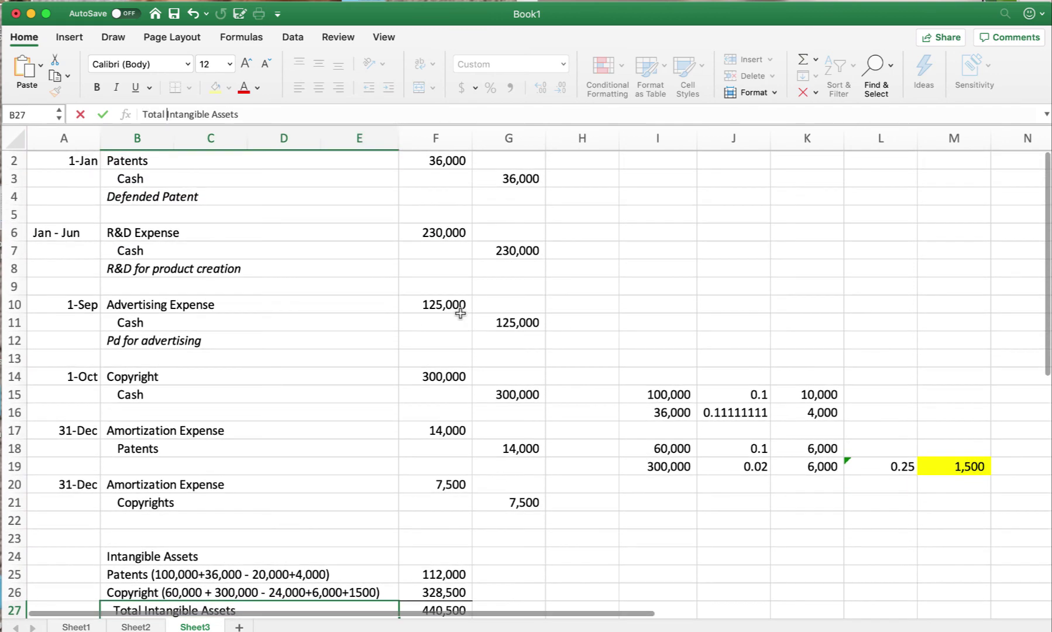
pyautogui.scroll(-9, 456, 336)
pyautogui.click(534, 426)
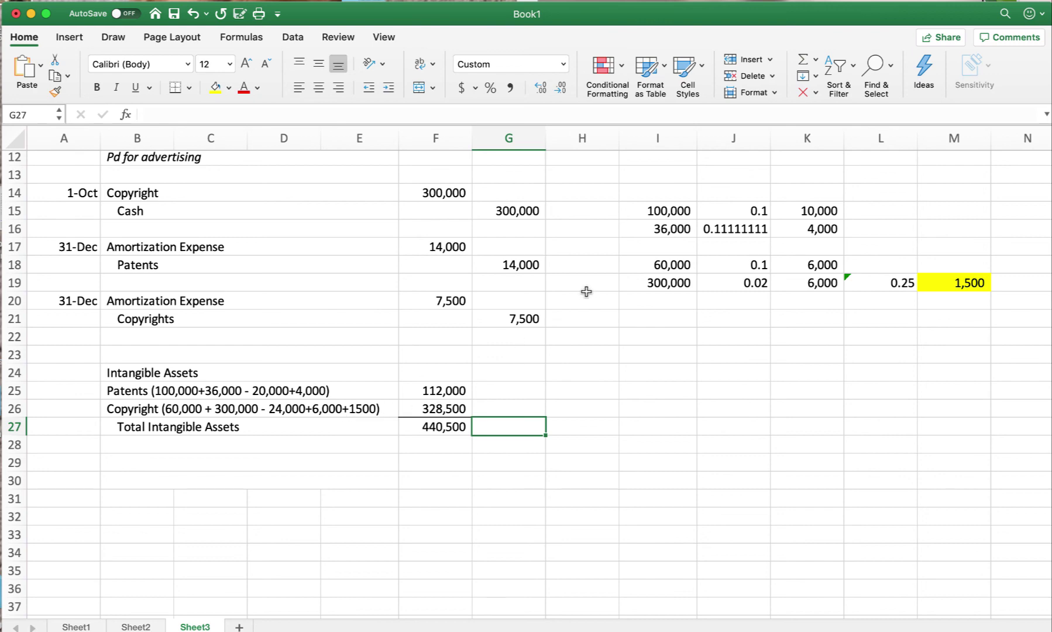
pyautogui.scroll(5, 586, 291)
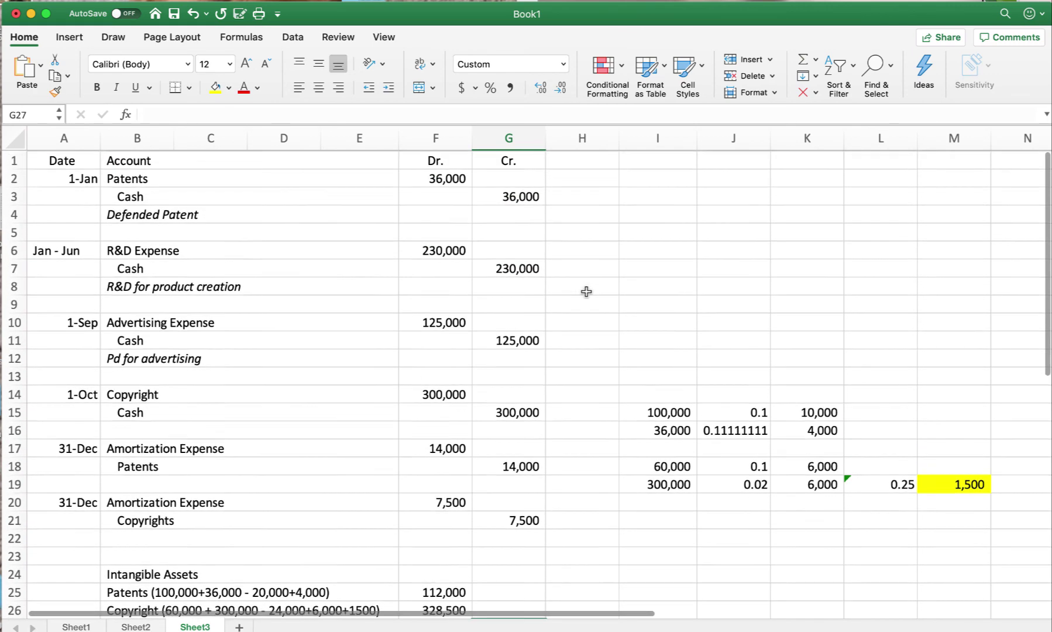